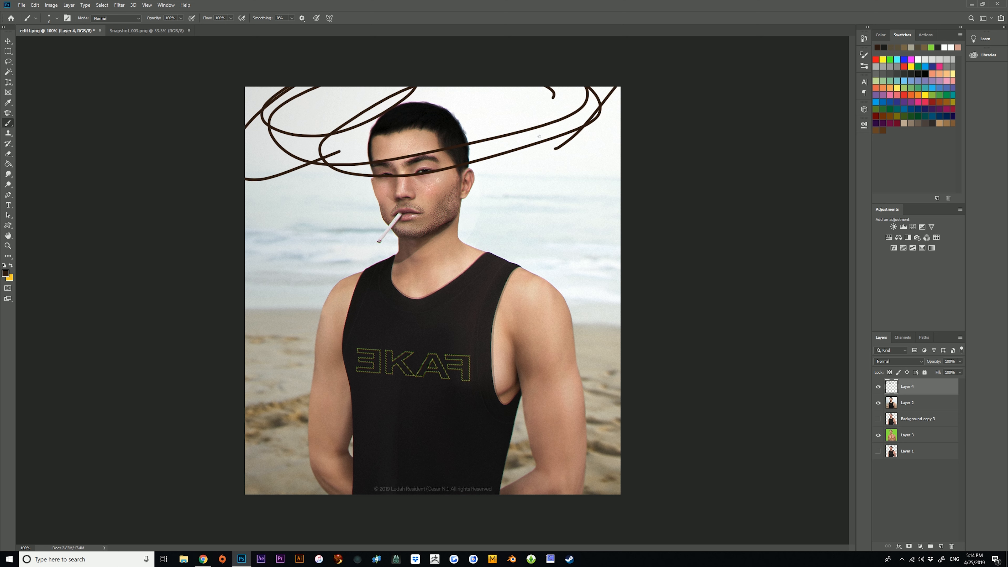
mouse_move(422, 93)
left_mouse_down()
mouse_move(427, 156)
mouse_move(449, 128)
left_mouse_up()
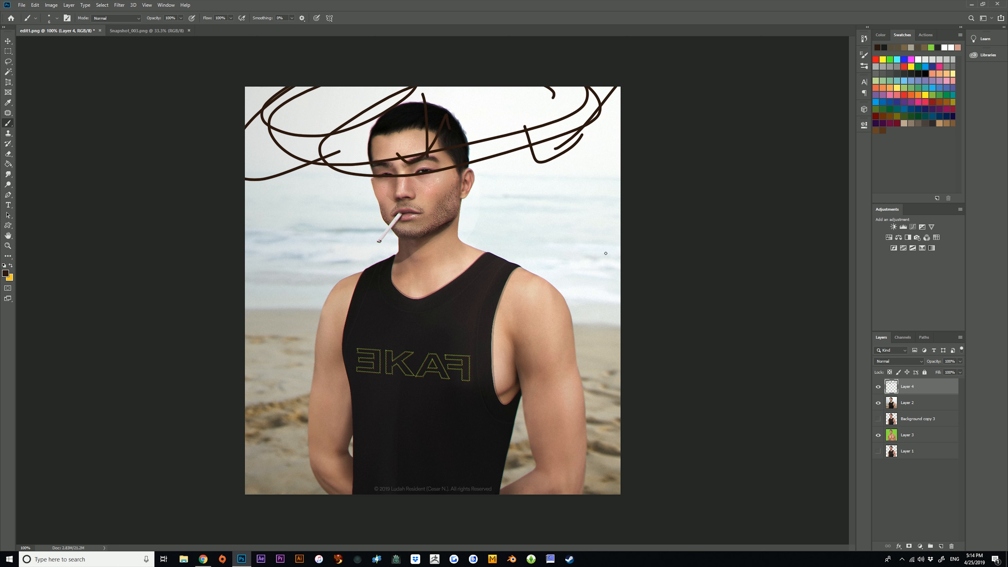
key("ctrl+z")
key("ctrl+z")
key("ctrl+z")
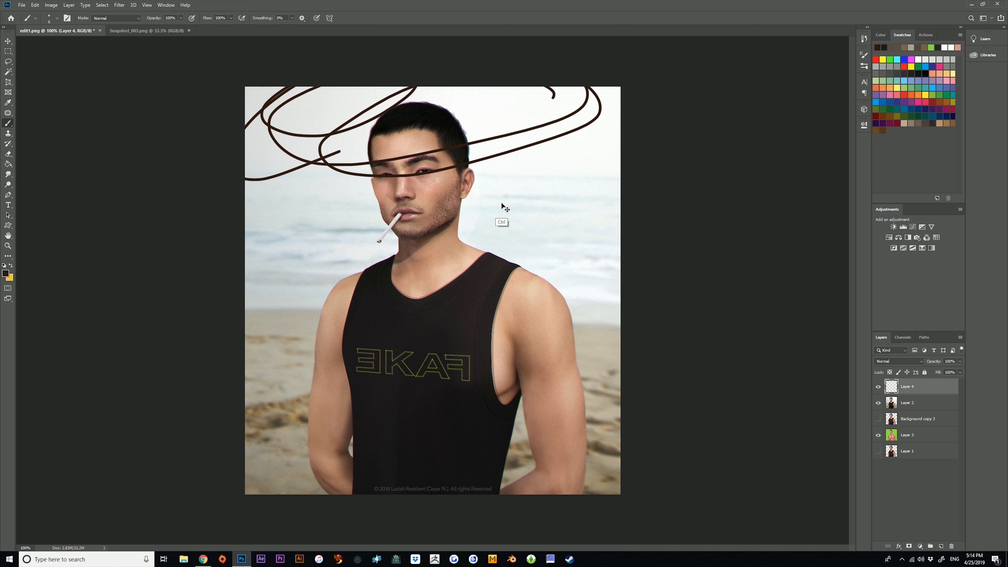
Delete the scribbled Layer 4 and add a new empty layer above Layer 2.
key("Delete")
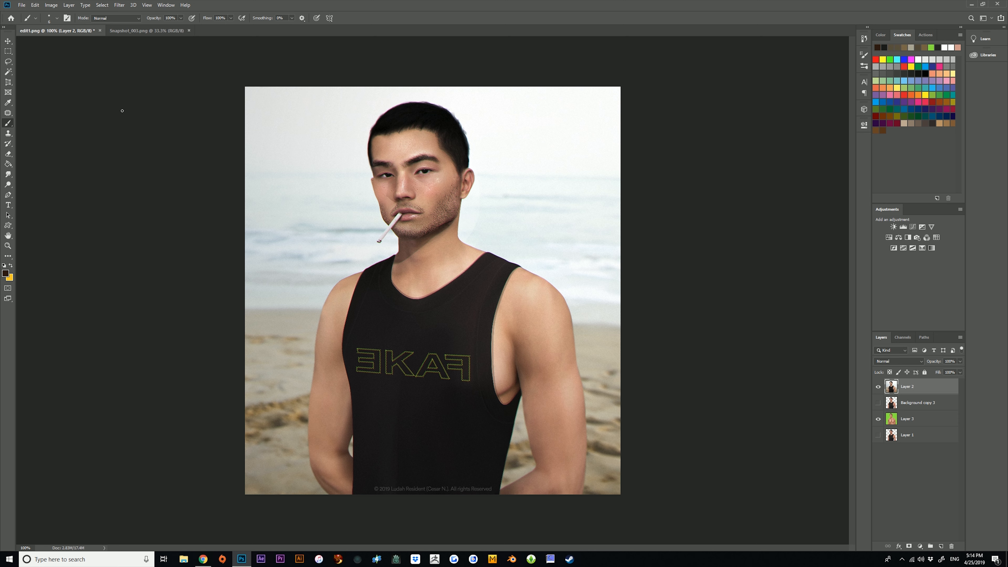
key("ctrl+shift+alt+n")
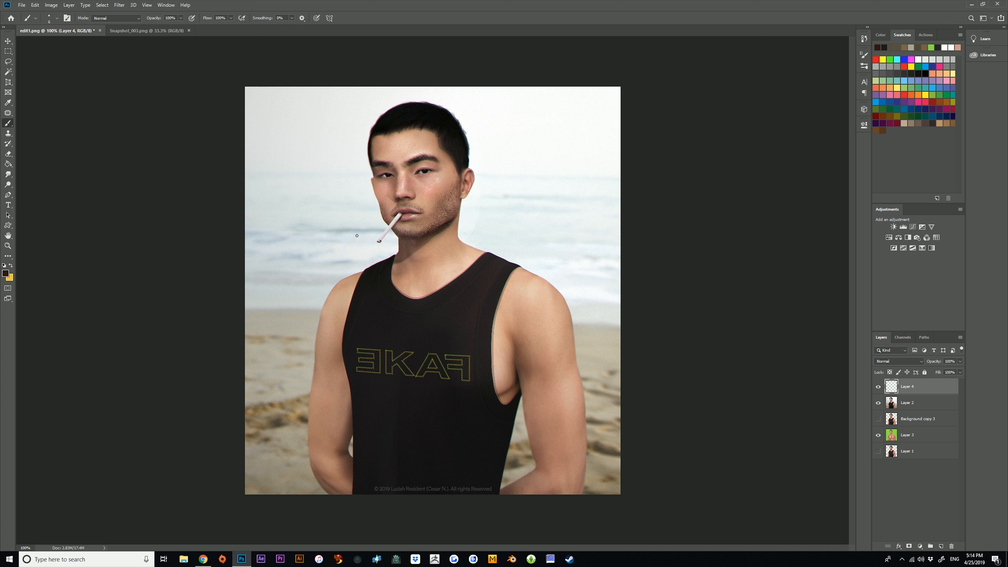
left_click_drag(404, 63, 397, 368)
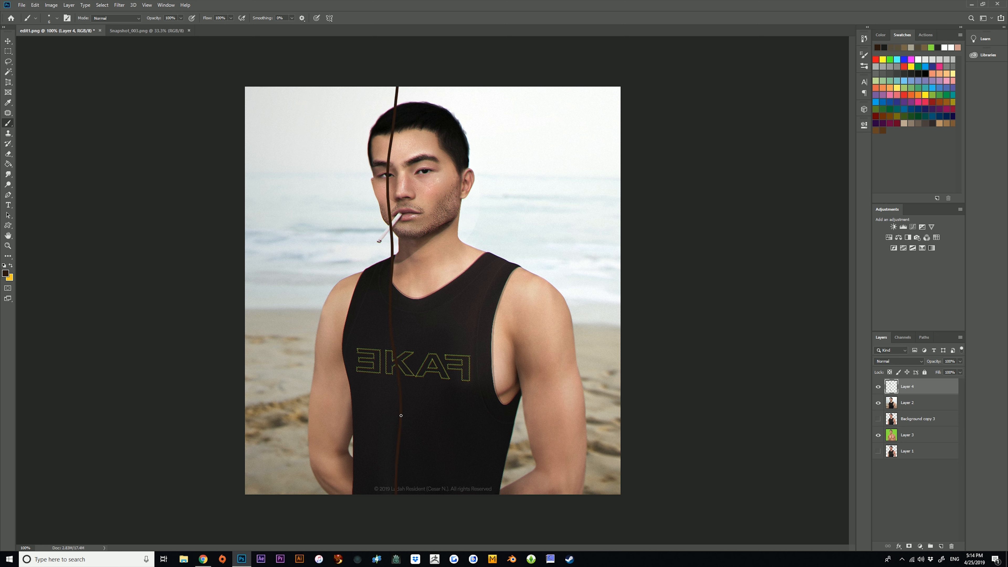
key("ctrl+z")
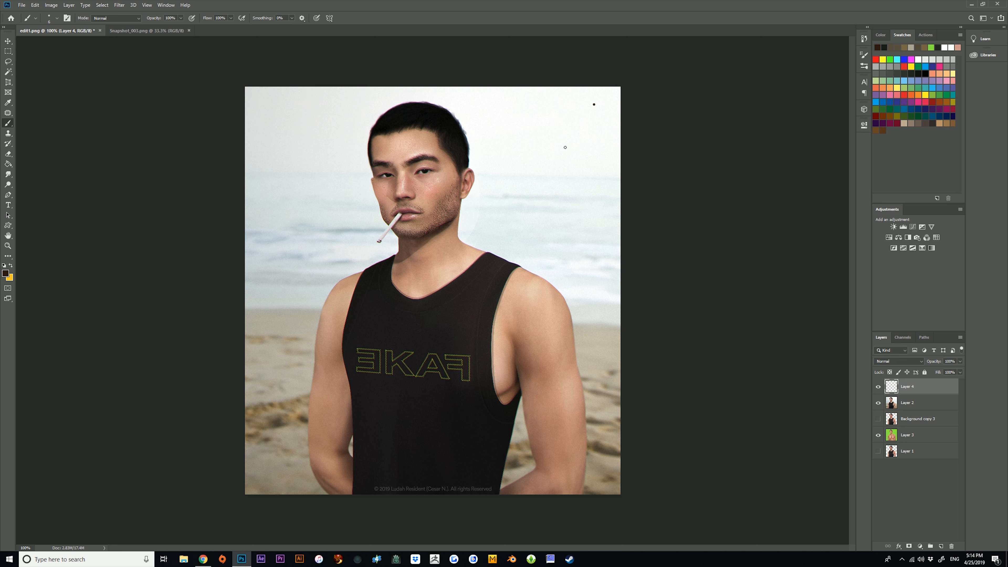
Draw brush arrows around the figure pointing at the head, shoulders and arms.
mouse_move(594, 105)
left_mouse_down()
mouse_move(558, 156)
mouse_move(581, 152)
left_mouse_up()
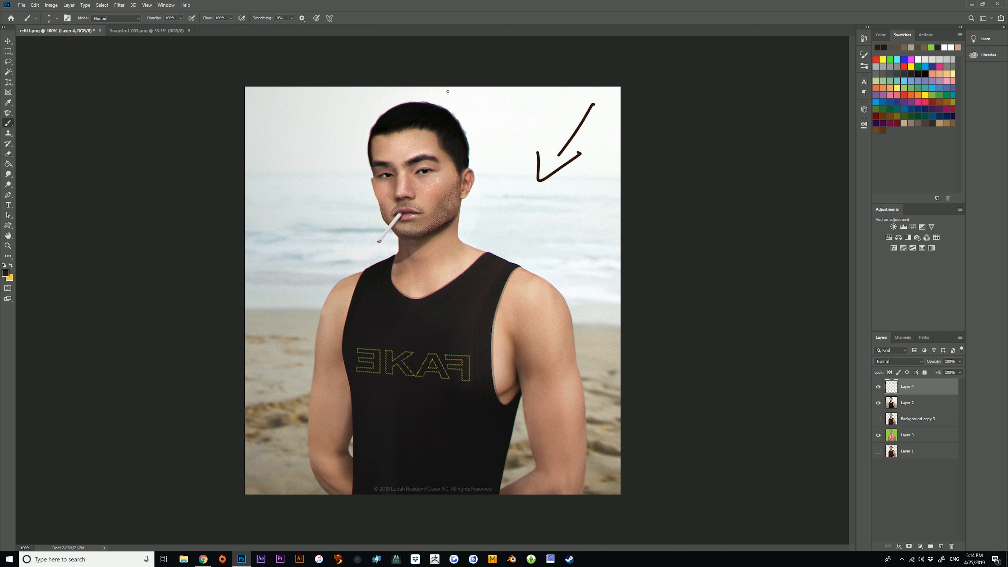
left_click_drag(449, 104, 448, 86)
left_click_drag(440, 95, 463, 91)
mouse_move(312, 98)
left_mouse_down()
mouse_move(343, 119)
mouse_move(322, 125)
left_mouse_up()
mouse_move(623, 249)
left_mouse_down()
mouse_move(594, 273)
mouse_move(610, 268)
left_mouse_up()
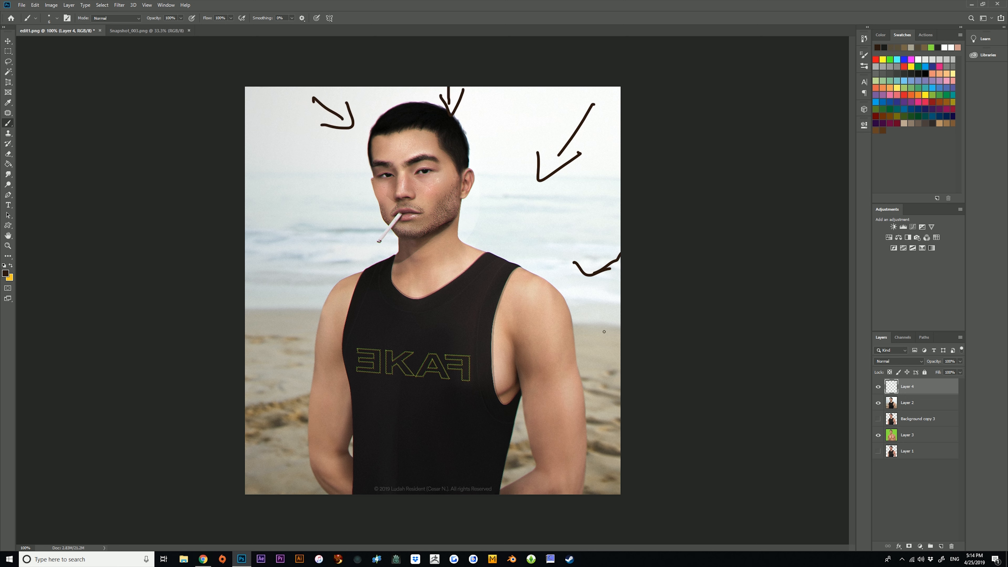
left_click_drag(625, 442, 595, 410)
mouse_move(594, 421)
left_mouse_down()
mouse_move(584, 402)
mouse_move(605, 391)
left_mouse_up()
left_click_drag(249, 237, 278, 260)
left_click_drag(290, 246, 263, 272)
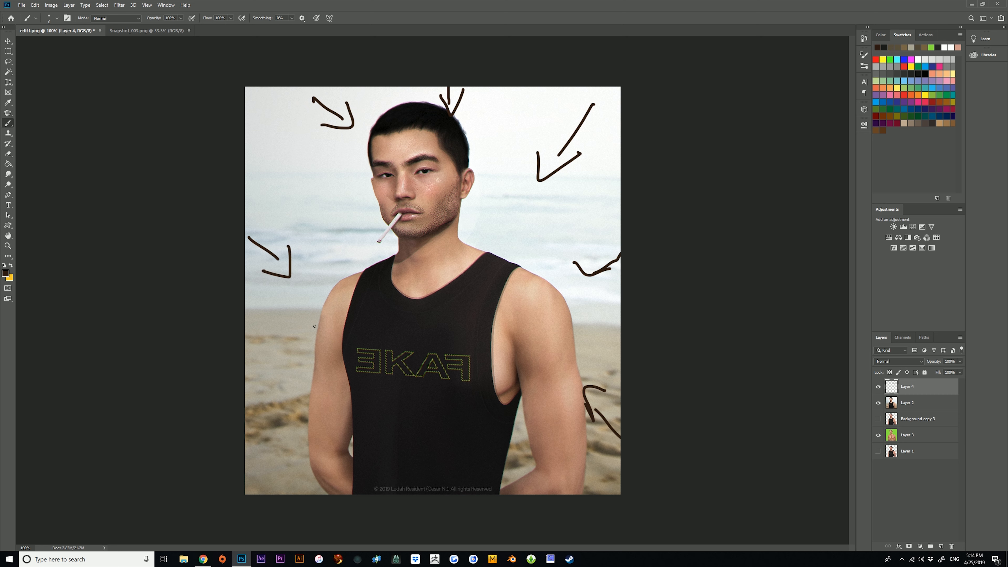
Mark the inner arms and the gaps beside the torso with brush strokes, and clear the annotations from the image.
left_click_drag(307, 339, 325, 384)
left_click_drag(331, 309, 348, 391)
left_click_drag(332, 336, 356, 449)
mouse_move(350, 414)
left_mouse_down()
mouse_move(353, 432)
mouse_move(334, 444)
mouse_move(350, 493)
left_mouse_up()
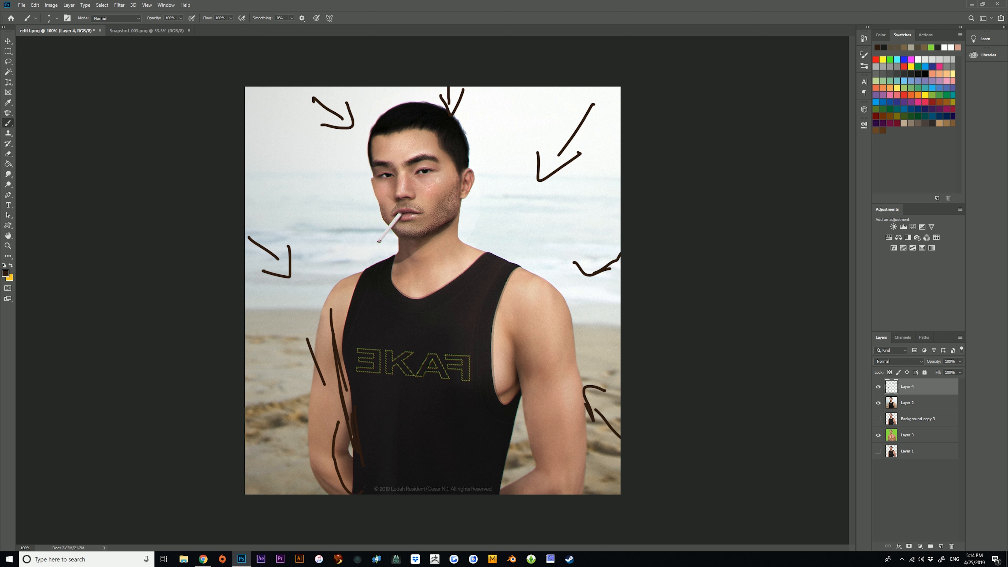
left_click_drag(351, 405, 339, 420)
left_click_drag(504, 459, 527, 503)
mouse_move(525, 420)
left_mouse_down()
mouse_move(550, 500)
mouse_move(521, 491)
mouse_move(523, 409)
mouse_move(547, 485)
left_mouse_up()
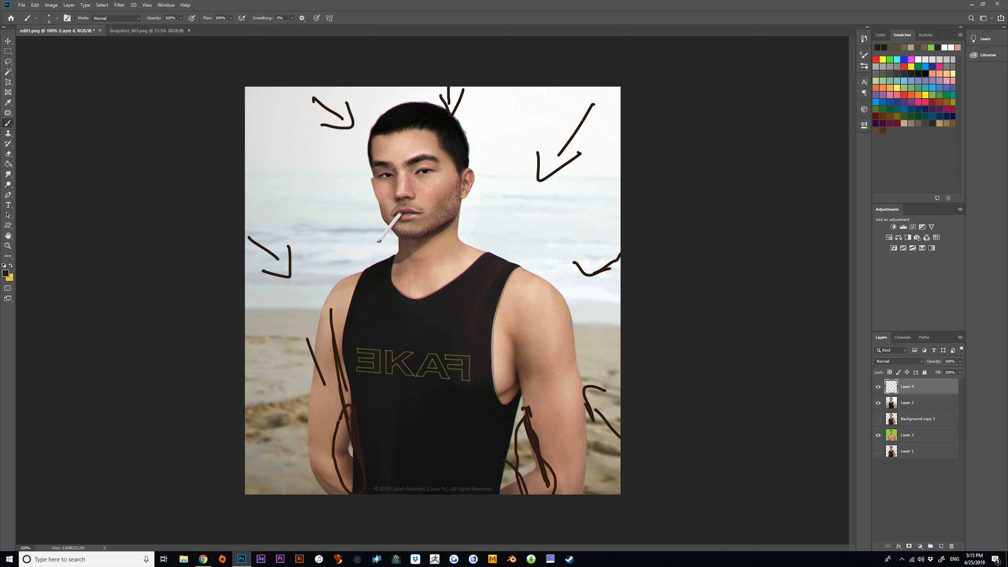
mouse_move(490, 469)
left_mouse_down()
mouse_move(519, 490)
mouse_move(506, 479)
mouse_move(497, 514)
mouse_move(491, 470)
mouse_move(511, 502)
mouse_move(486, 476)
mouse_move(512, 495)
left_mouse_up()
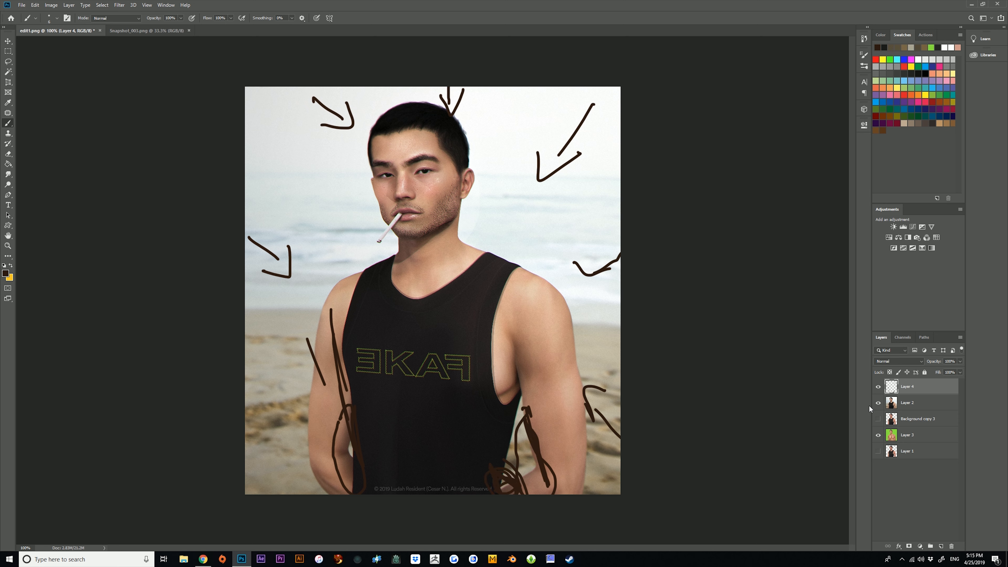
mouse_move(920, 388)
left_mouse_down()
mouse_move(954, 503)
mouse_move(952, 546)
left_mouse_up()
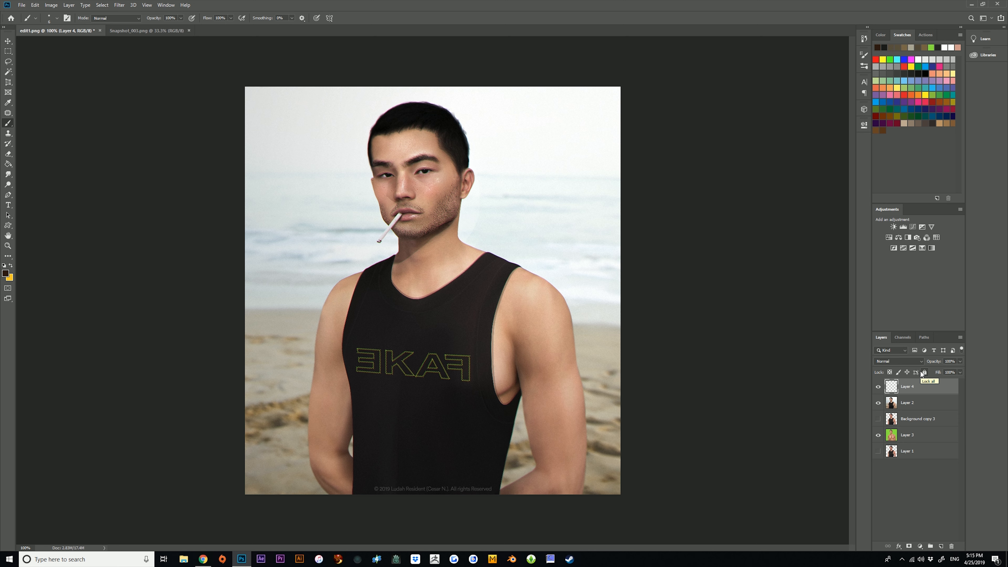
Circle the face with a brush stroke and surround the circle with short ray lines.
left_click_drag(399, 137, 380, 134)
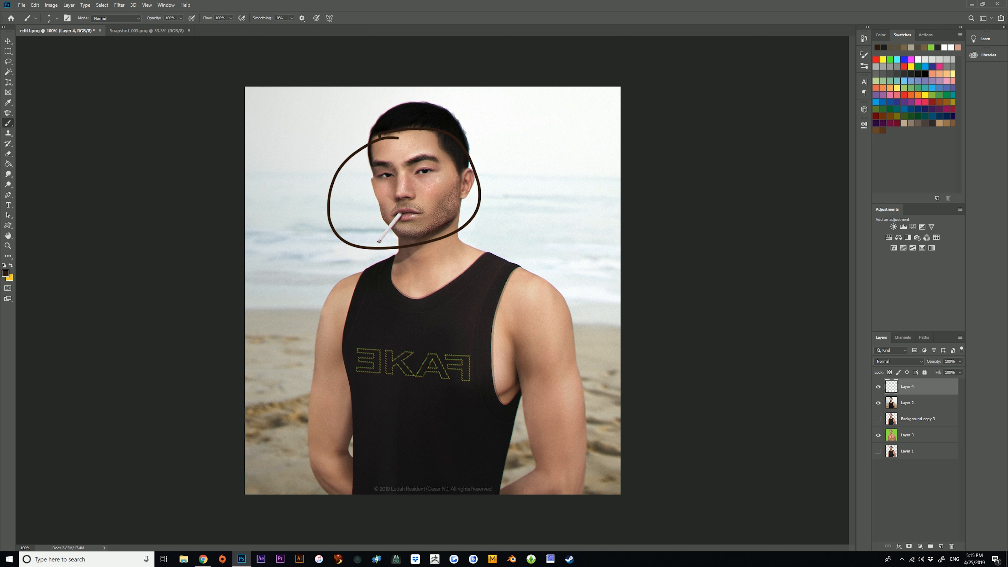
left_click_drag(563, 130, 519, 164)
left_click_drag(288, 124, 316, 149)
left_click_drag(245, 238, 299, 232)
left_click_drag(299, 310, 329, 281)
left_click_drag(483, 304, 416, 266)
left_click_drag(540, 252, 499, 235)
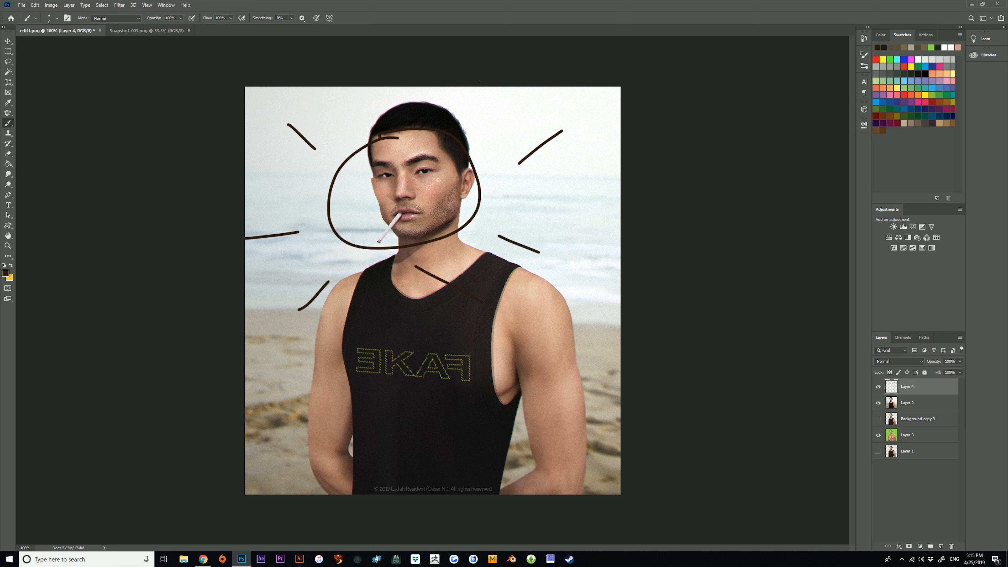
Sketch loose lines and loops across the torso, the background and around the head.
mouse_move(226, 359)
left_mouse_down()
mouse_move(343, 354)
mouse_move(667, 367)
mouse_move(345, 514)
mouse_move(238, 421)
left_mouse_up()
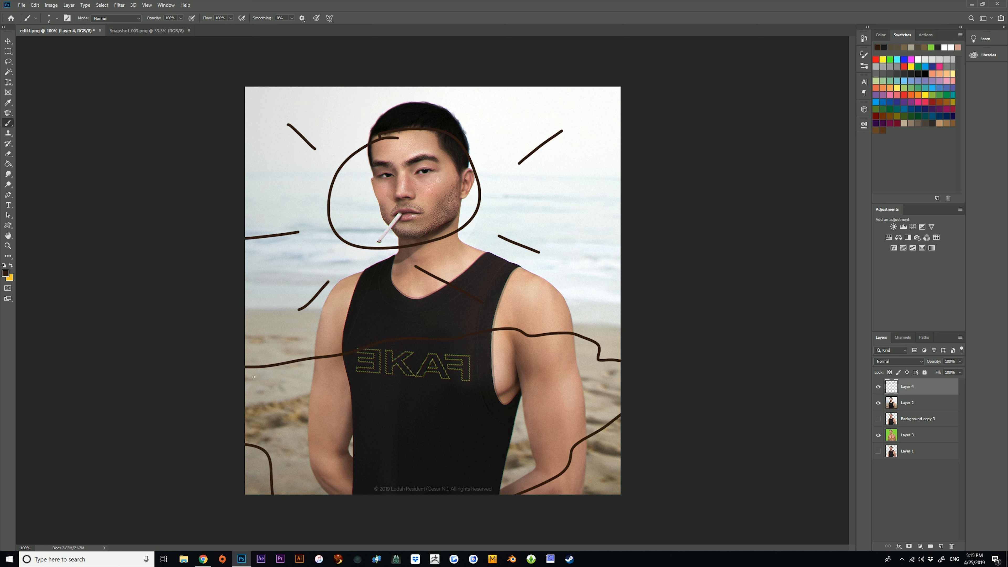
mouse_move(370, 93)
left_mouse_down()
mouse_move(278, 325)
mouse_move(634, 379)
mouse_move(616, 207)
mouse_move(485, 147)
mouse_move(417, 90)
left_mouse_up()
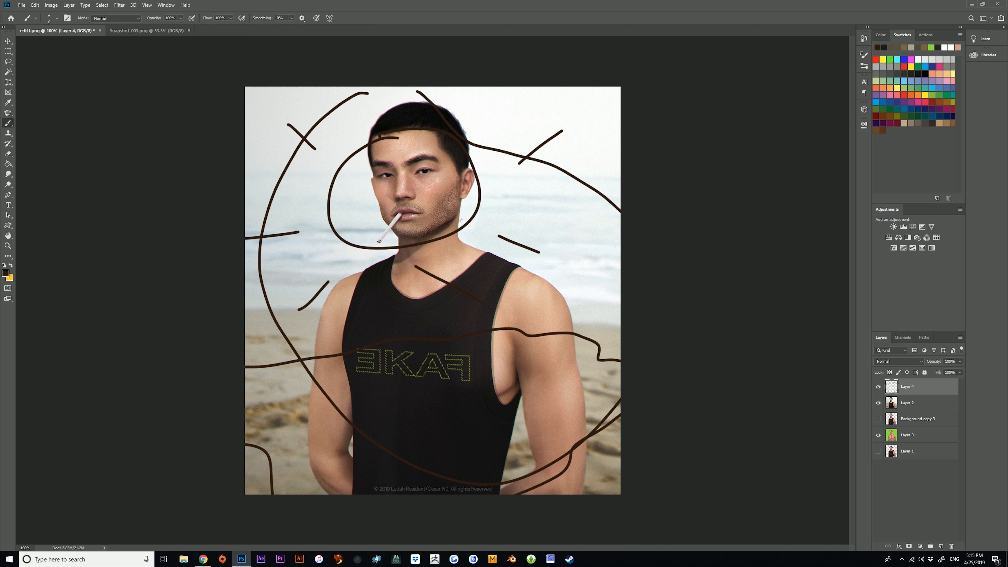
mouse_move(386, 140)
left_mouse_down()
mouse_move(359, 170)
mouse_move(493, 166)
mouse_move(401, 261)
mouse_move(403, 517)
mouse_move(824, 426)
left_mouse_up()
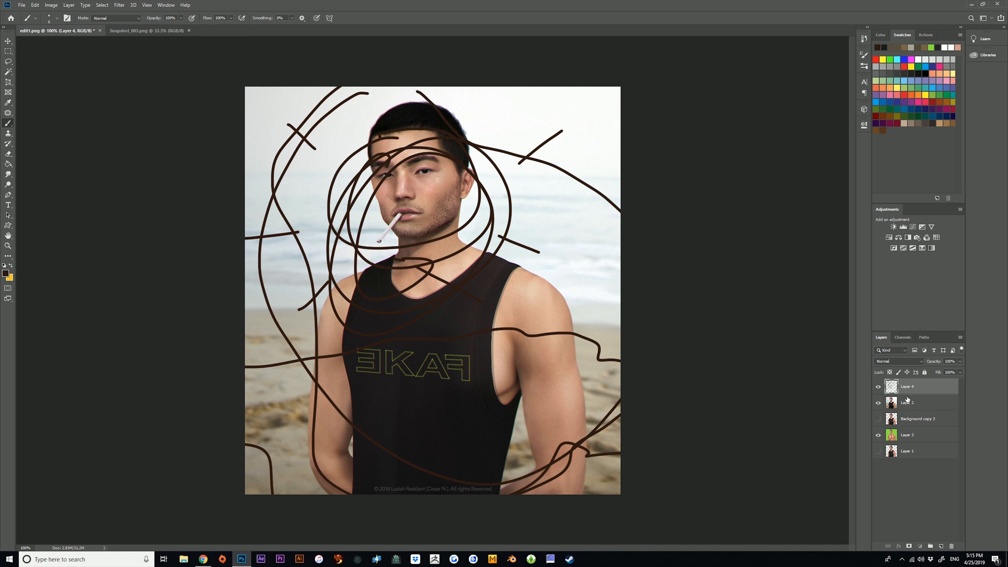
Undo all the annotation strokes around the face and body.
key("ctrl+z")
key("ctrl+z")
key("ctrl+z")
key("ctrl+z")
key("ctrl+z")
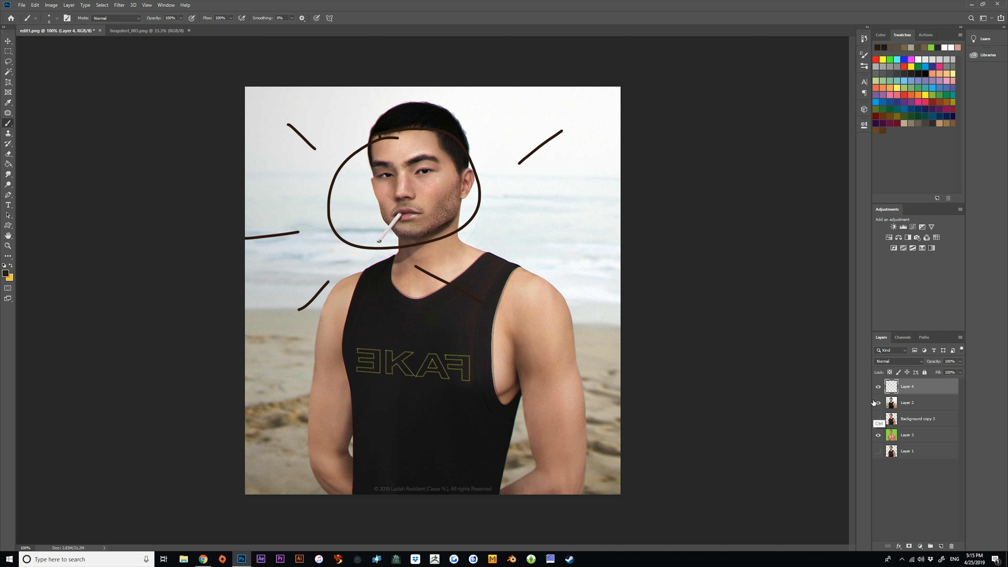
key("ctrl+z")
key("ctrl+z")
key("ctrl+z")
key("ctrl+z")
key("ctrl+z")
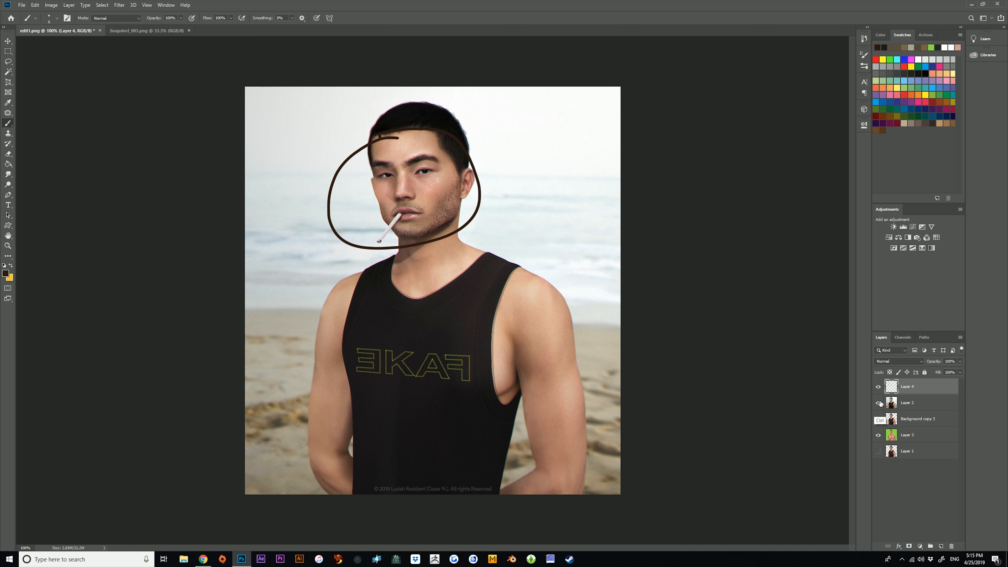
key("ctrl+z")
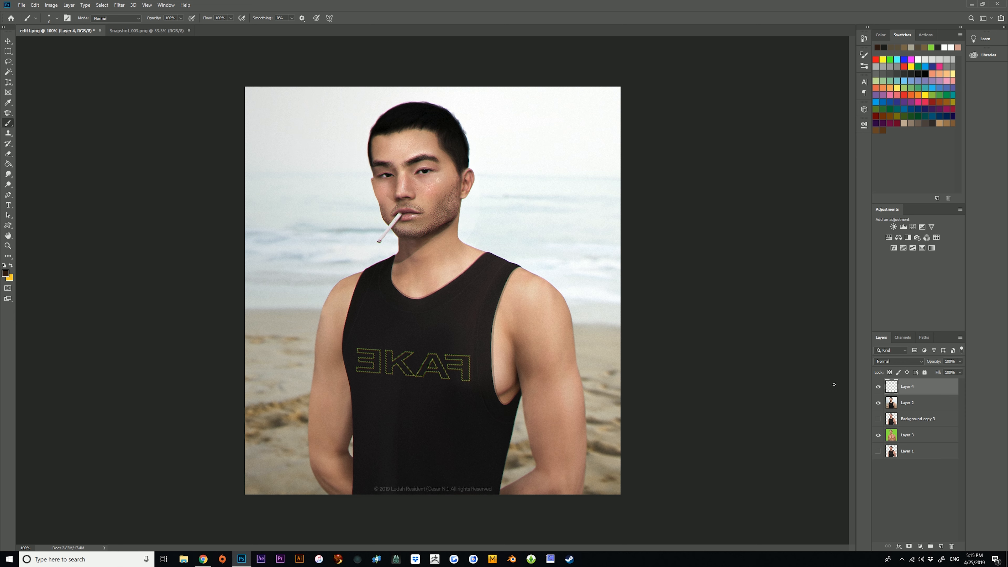
Hide Layer 2 to reveal the figure on the green background, leaving Layer 4 visible and selected.
left_click(879, 386)
left_click(878, 403)
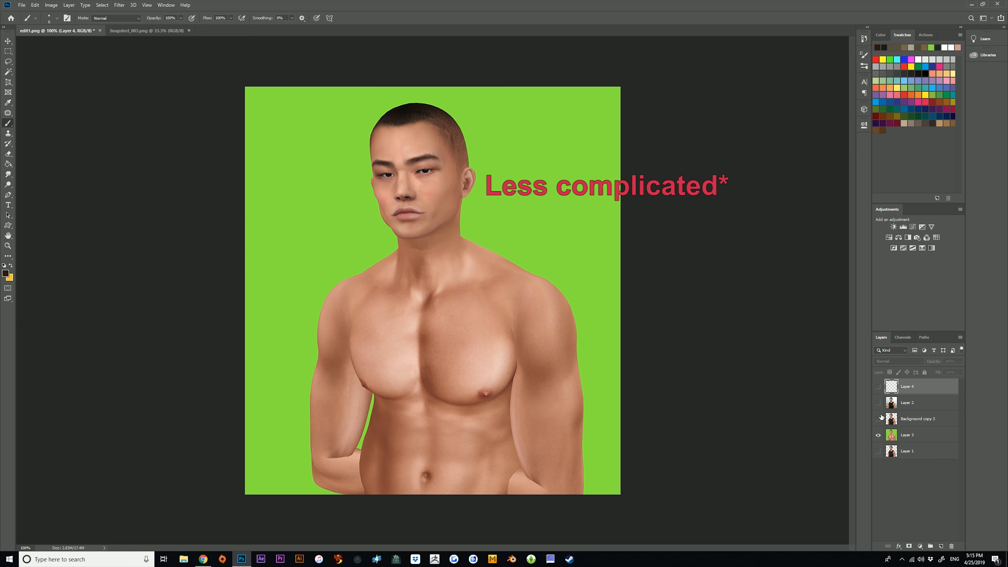
left_click(919, 433)
left_click(915, 391)
left_click(878, 387)
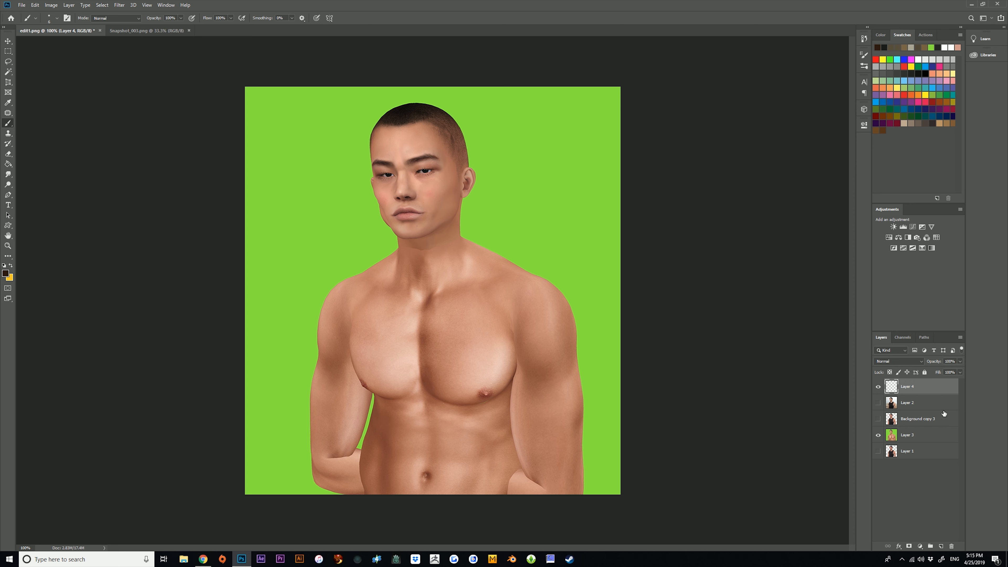
Make Layer 3 the active layer and hide Layer 4.
left_click(8, 246)
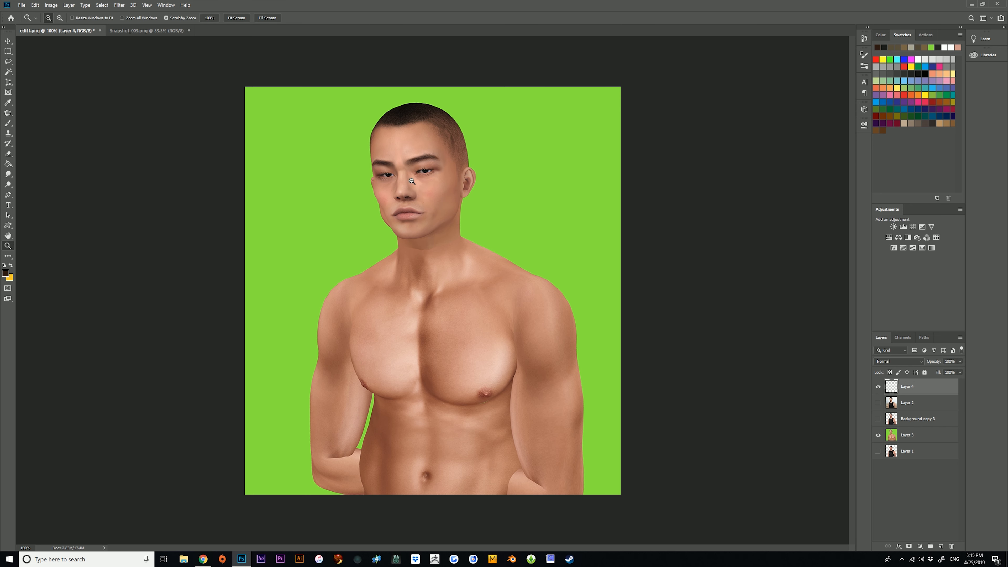
left_click_drag(412, 182, 448, 198)
left_click_drag(518, 360, 491, 338)
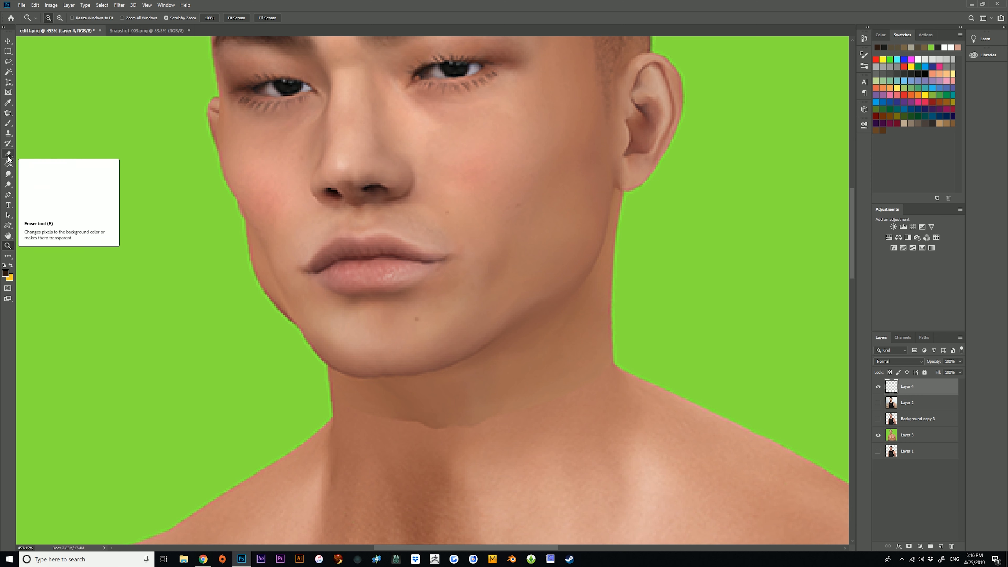
left_click(8, 197)
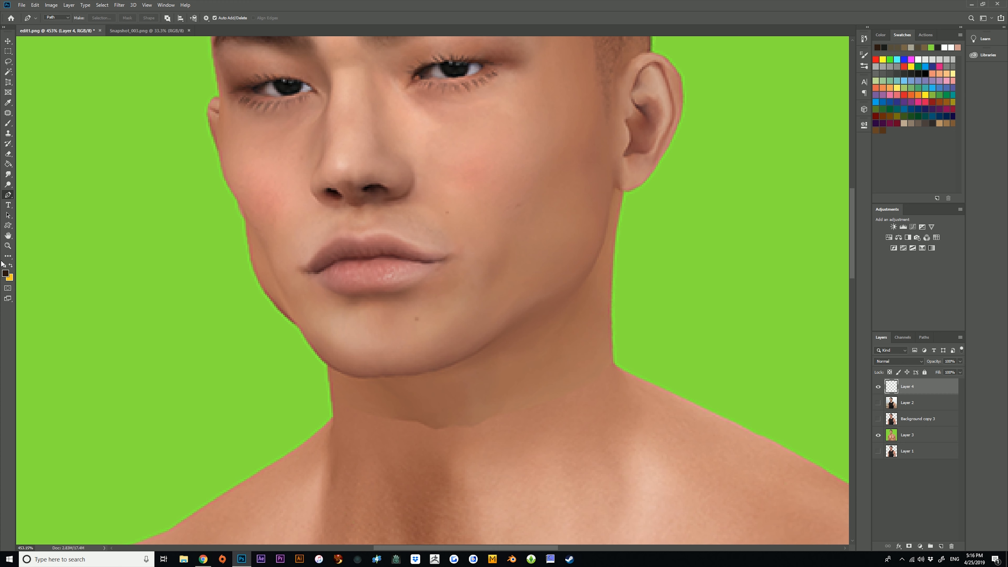
left_click(7, 246)
left_click_drag(420, 312, 388, 312)
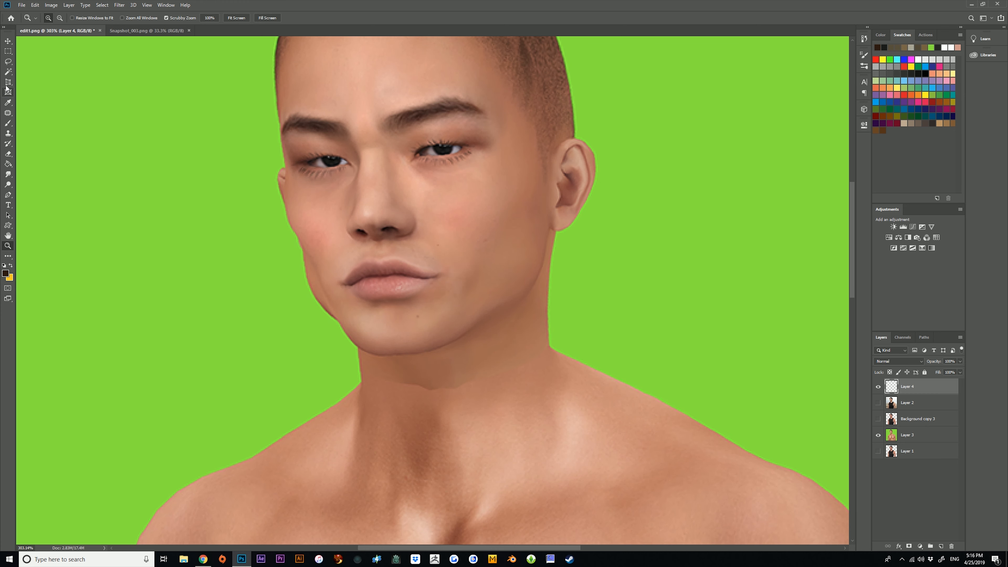
key("w")
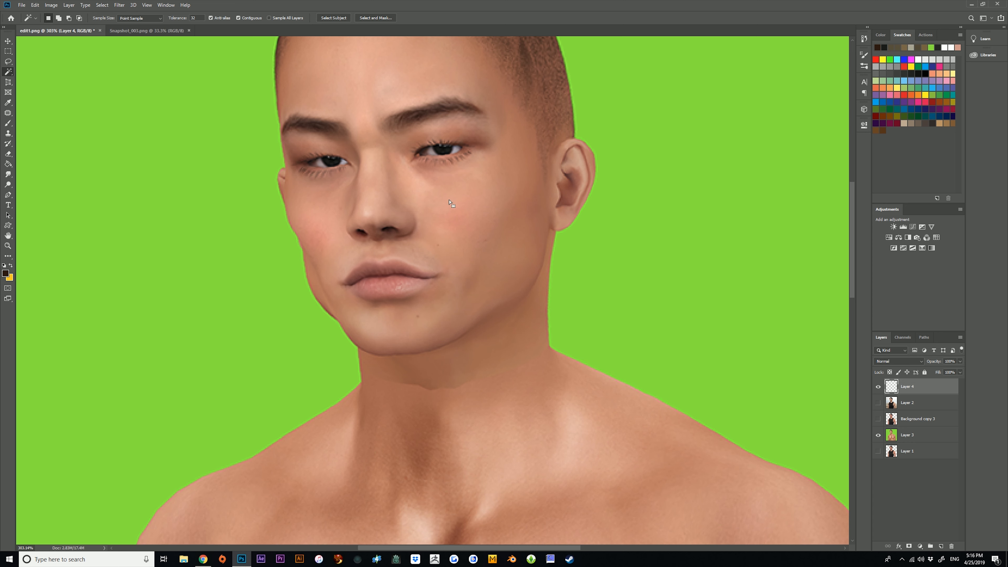
left_click(937, 443)
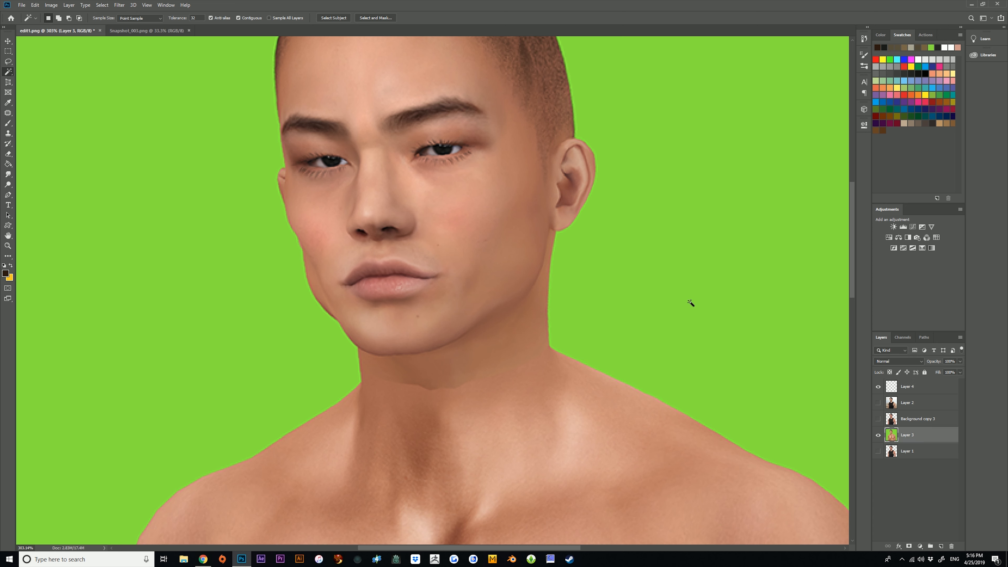
left_click(877, 387)
Select the green background with the Magic Wand, delete it and deselect to inspect the cut-out edges of the face.
left_click(701, 313)
key("Delete")
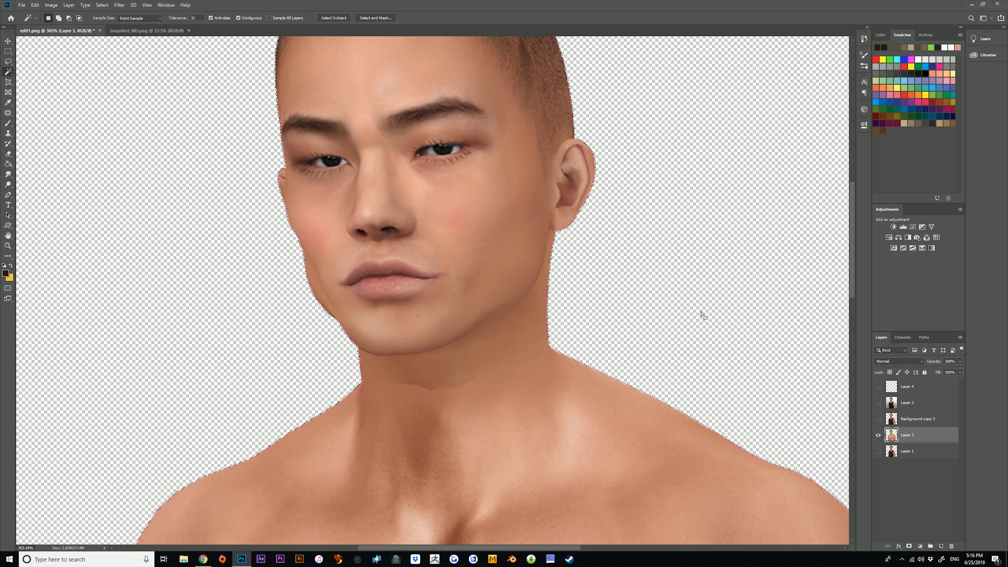
left_click(8, 51)
left_click(163, 222)
left_click(7, 245)
left_click_drag(240, 240, 353, 218)
left_click_drag(448, 380, 423, 351)
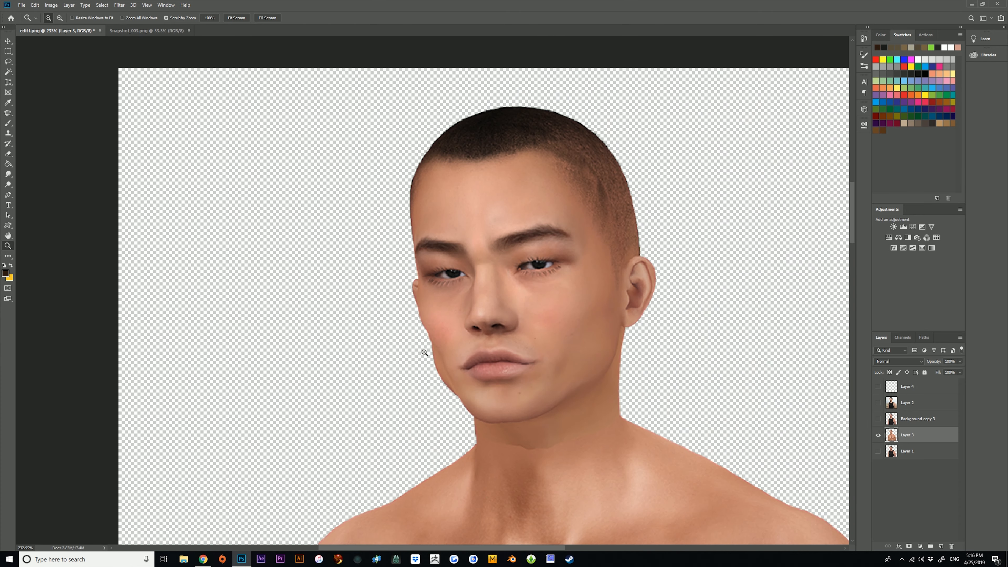
left_click_drag(675, 451, 734, 495)
Undo the green background's removal and clear the restored selection.
left_click(35, 5)
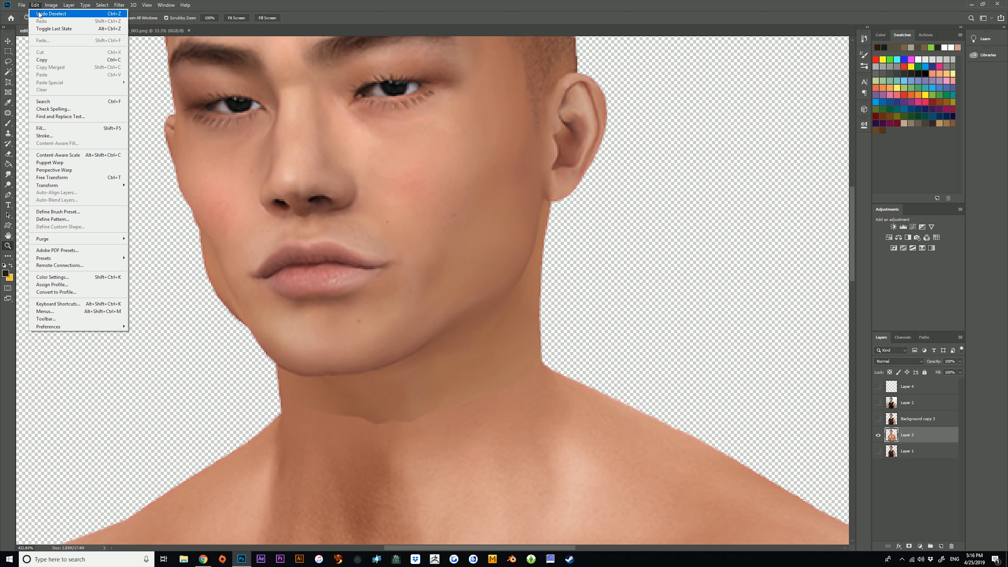
left_click(47, 14)
left_click(35, 5)
left_click(37, 13)
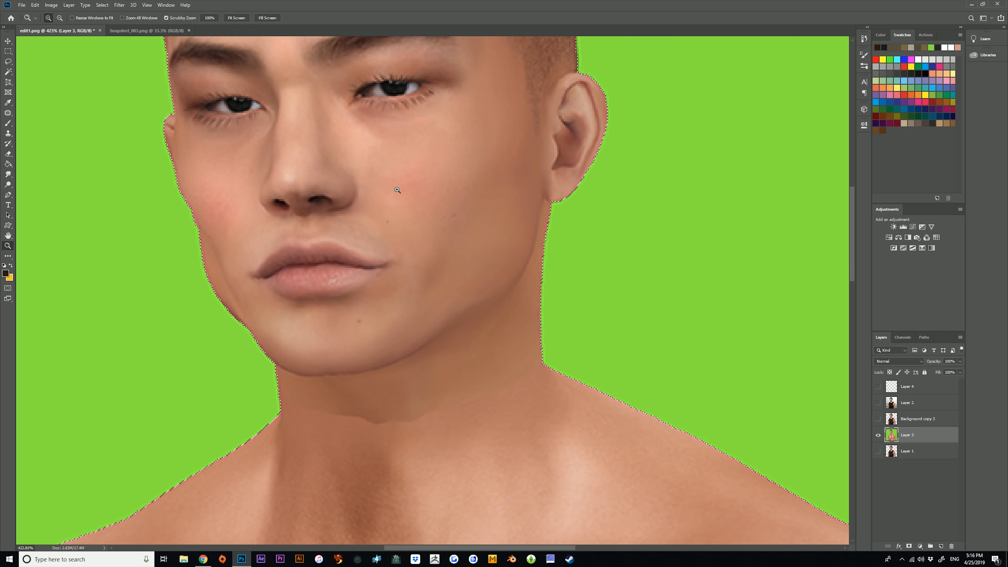
left_click_drag(79, 80, 60, 80)
key("m")
left_click(60, 79)
Start a Pen tool path on Layer 3 at the far cheek just below the ear and curve it down the cheek edge.
left_click(8, 246)
mouse_move(359, 250)
left_mouse_down()
mouse_move(384, 245)
mouse_move(366, 236)
left_mouse_up()
left_click_drag(304, 224, 330, 250)
left_click(7, 195)
scroll(305, 232, "up", 1)
scroll(278, 214, "down", 7)
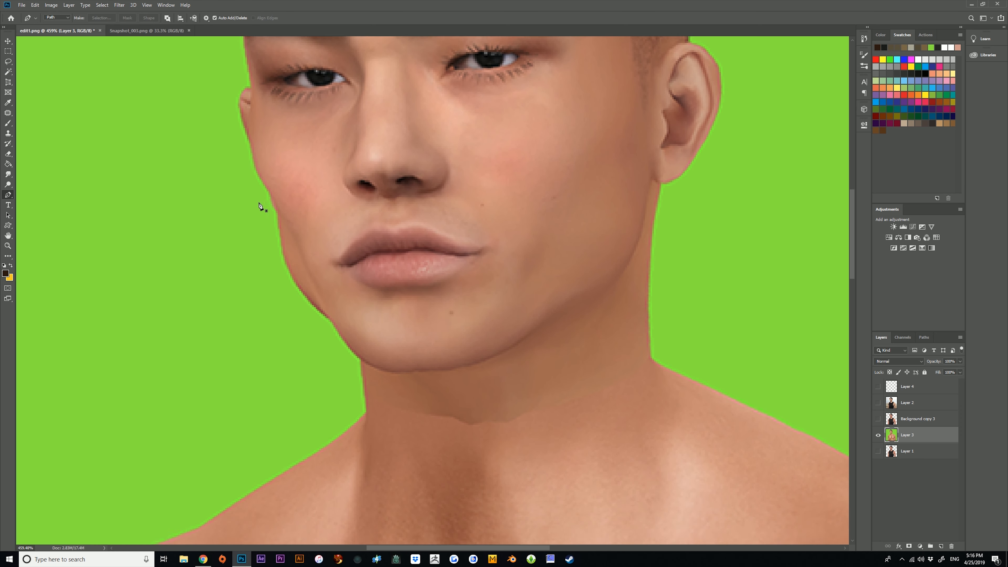
left_click(252, 131)
left_click_drag(265, 182, 277, 198)
left_click(35, 5)
left_click(47, 14)
mouse_move(271, 192)
left_mouse_down()
mouse_move(290, 215)
mouse_move(277, 202)
left_mouse_up()
left_click(35, 5)
left_click(52, 12)
Continue the path from the far cheek down along the face edge toward the chin.
left_click_drag(274, 206, 279, 213)
left_click_drag(287, 262, 294, 278)
left_click(331, 320)
left_click_drag(356, 342, 334, 323, "ctrl")
Extend the path under the chin and along the near jawline up to the earlobe.
left_click_drag(397, 370, 439, 372)
left_click_drag(538, 326, 542, 324)
left_click_drag(618, 277, 618, 277)
scroll(643, 228, "up", 2)
left_click_drag(642, 232, 653, 194)
scroll(517, 229, "up", 5)
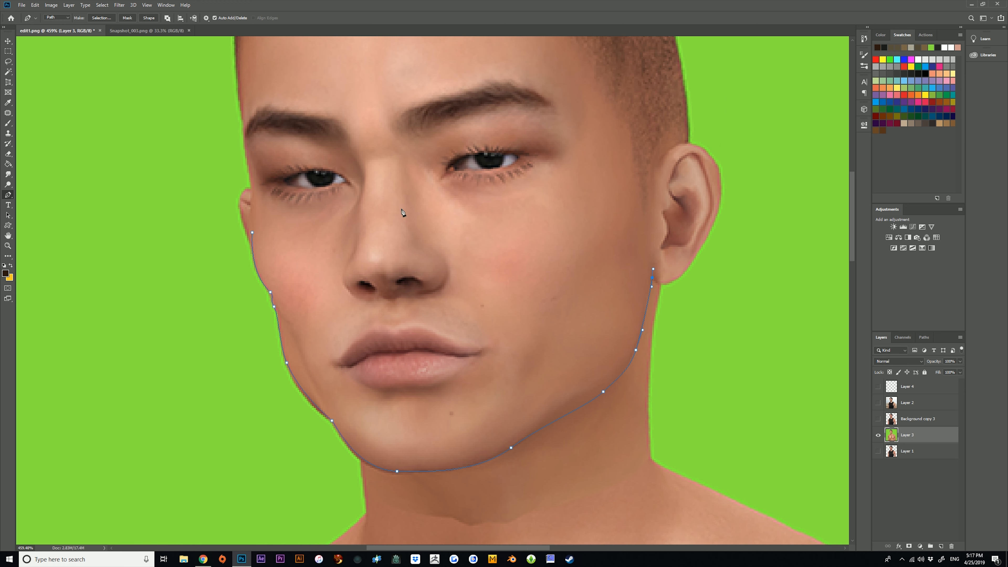
Close the face path across the nose and convert it into a new selection with a feather radius of 0 pixels.
left_click(252, 232)
right_click(459, 173)
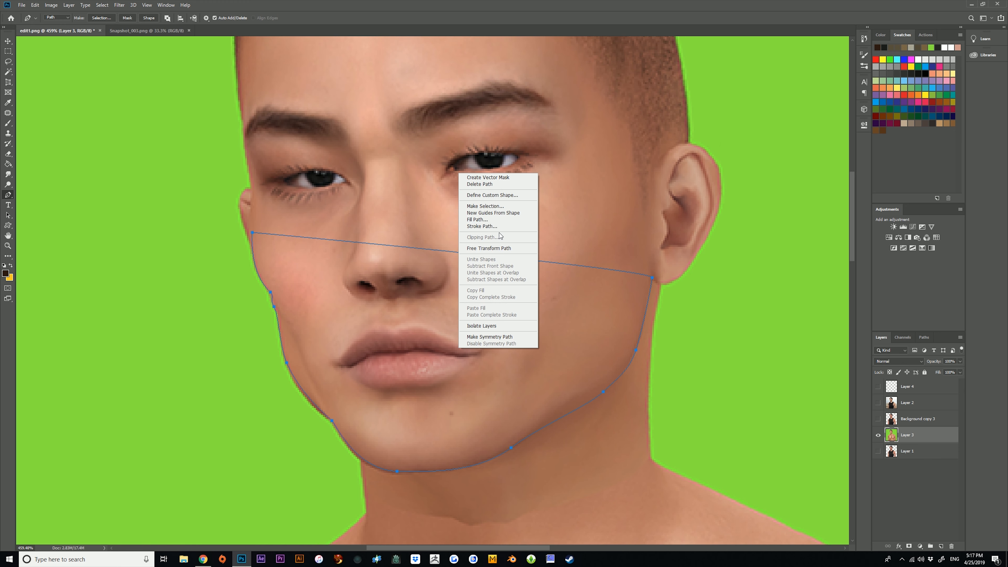
left_click(510, 207)
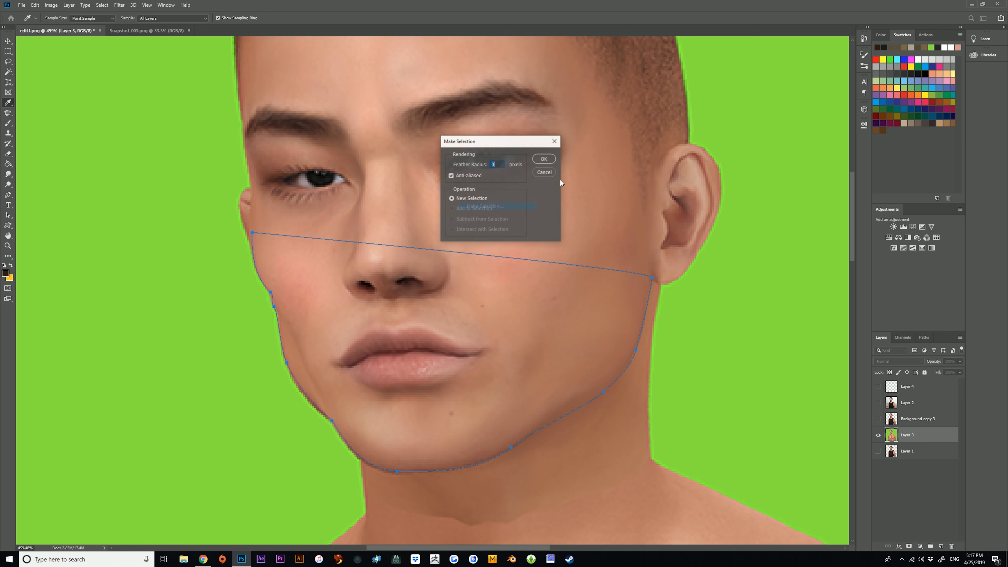
left_click(539, 161)
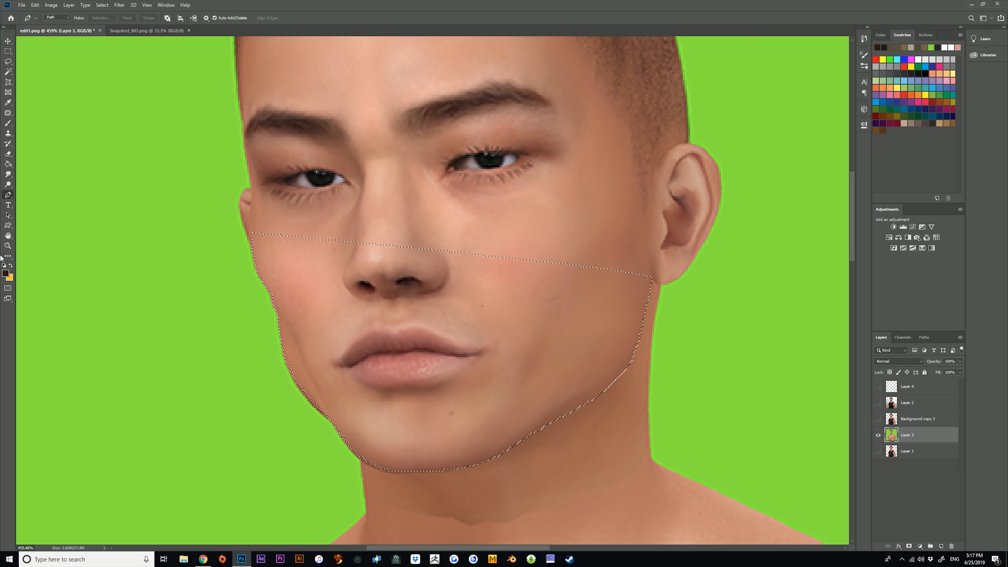
Show Layer 4 and fill the lower-face selection on it with the dark brown foreground colour using the Paint Bucket.
key("ctrl+space")
left_click_drag(460, 260, 377, 267)
left_click_drag(401, 156, 464, 166)
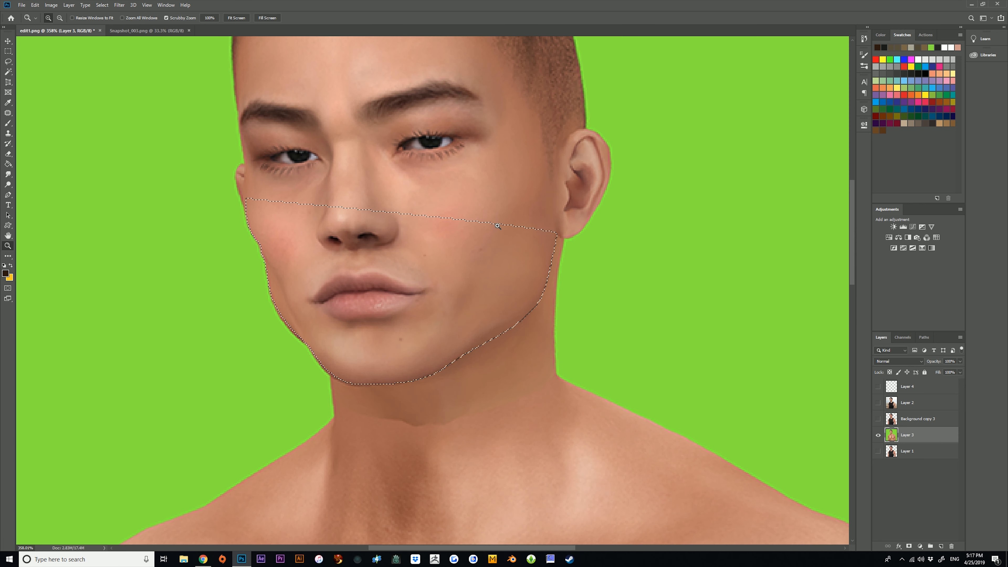
left_click(878, 386)
left_click(885, 388)
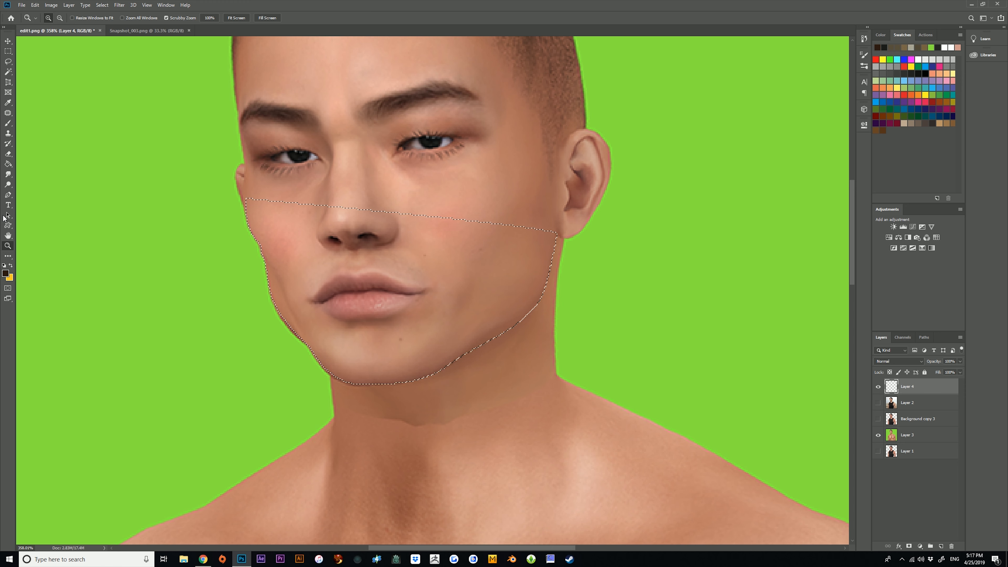
left_click(18, 163)
left_click(8, 165)
left_click(443, 300)
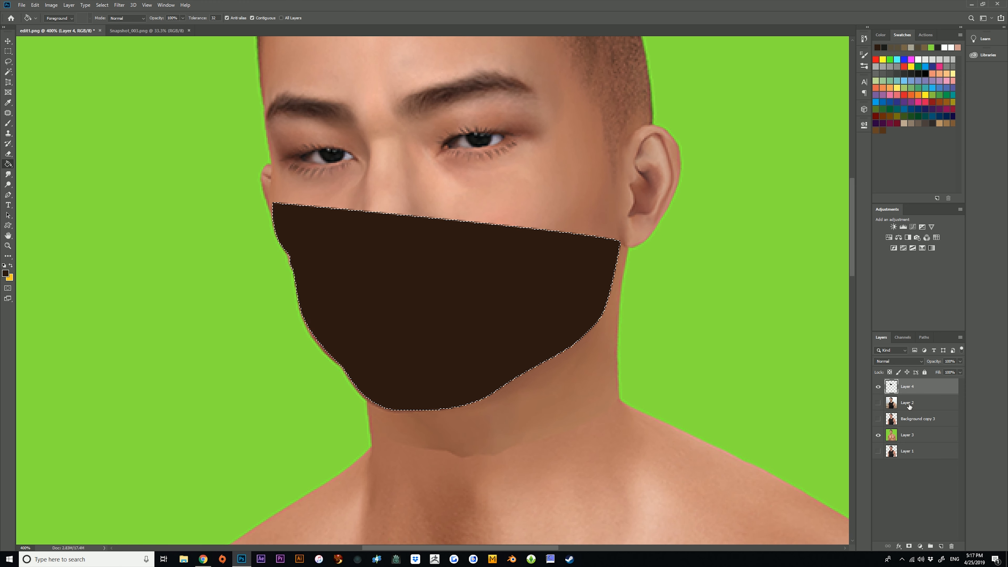
Hide the filled Layer 4 and add an empty layer above Layer 2 with the lower-face outline reloaded as the selection.
left_click(879, 386)
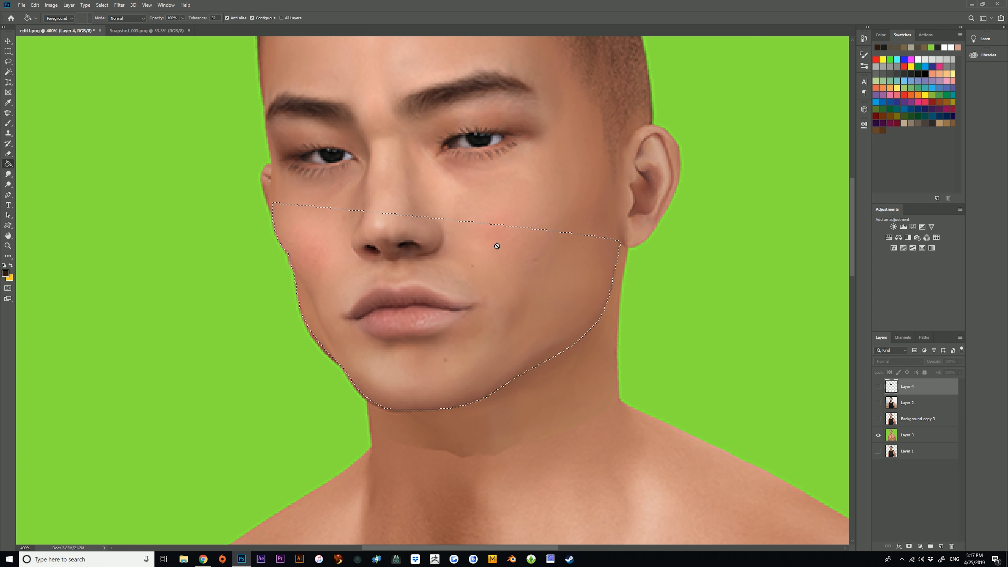
left_click(7, 51)
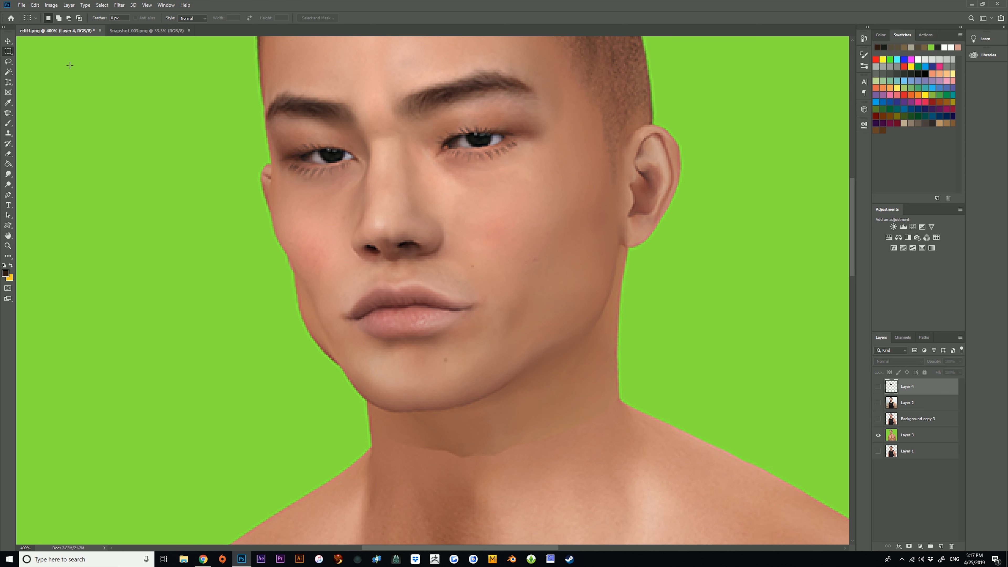
left_click(942, 547, "ctrl")
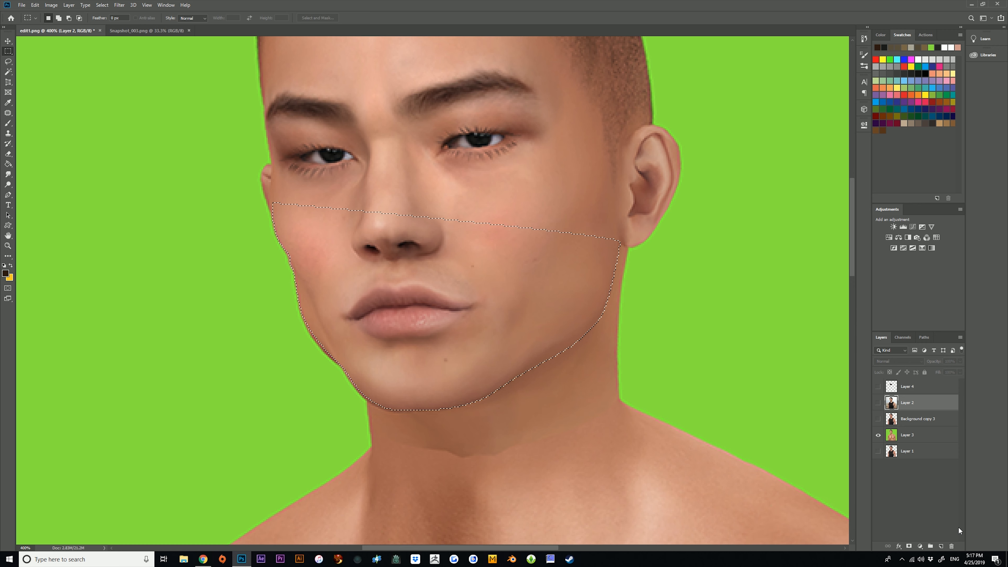
scroll(792, 344, "down", 3)
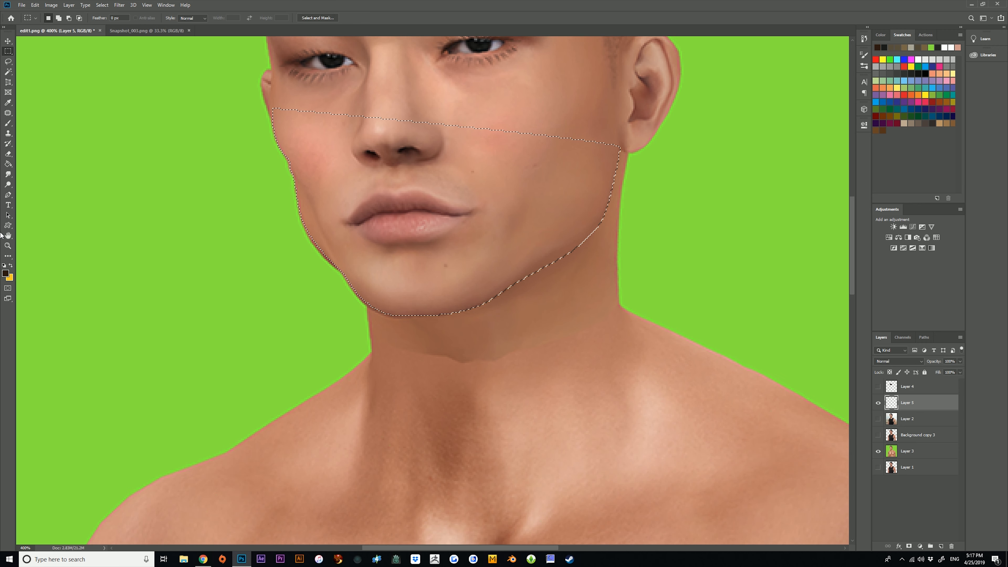
Duplicate Layer 3, the green-background portrait.
key("z")
left_click(619, 350)
left_click_drag(293, 302, 263, 295)
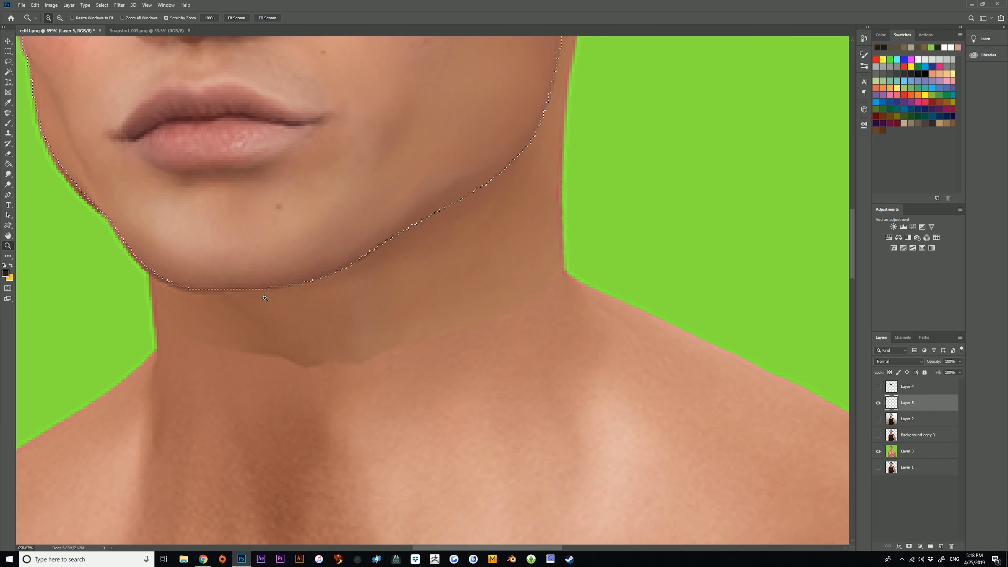
left_click_drag(139, 261, 242, 309)
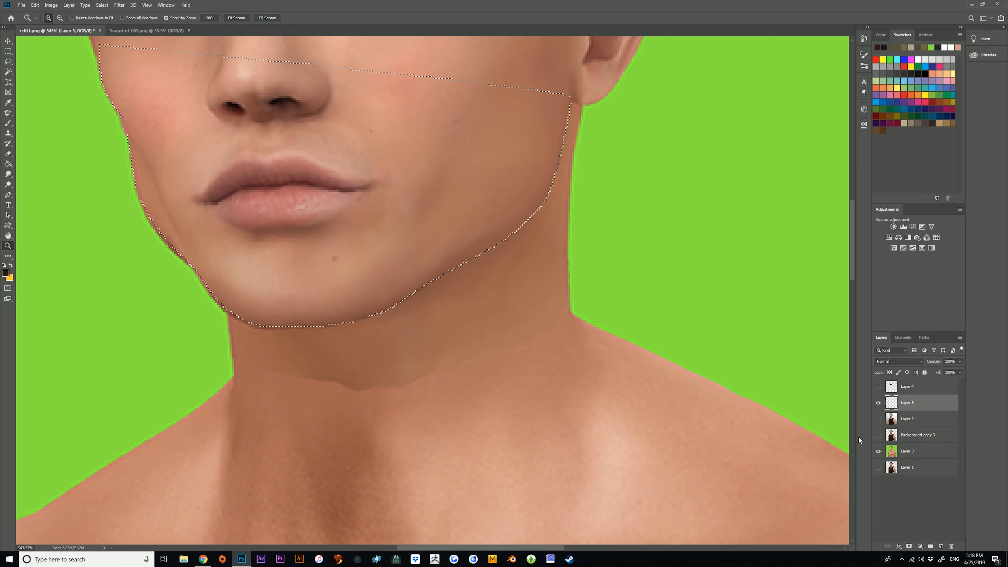
left_click(921, 452)
left_click(107, 274)
left_click_drag(909, 457, 942, 546)
Invert the lower-face selection on Layer 3 copy.
scroll(497, 314, "up", 1)
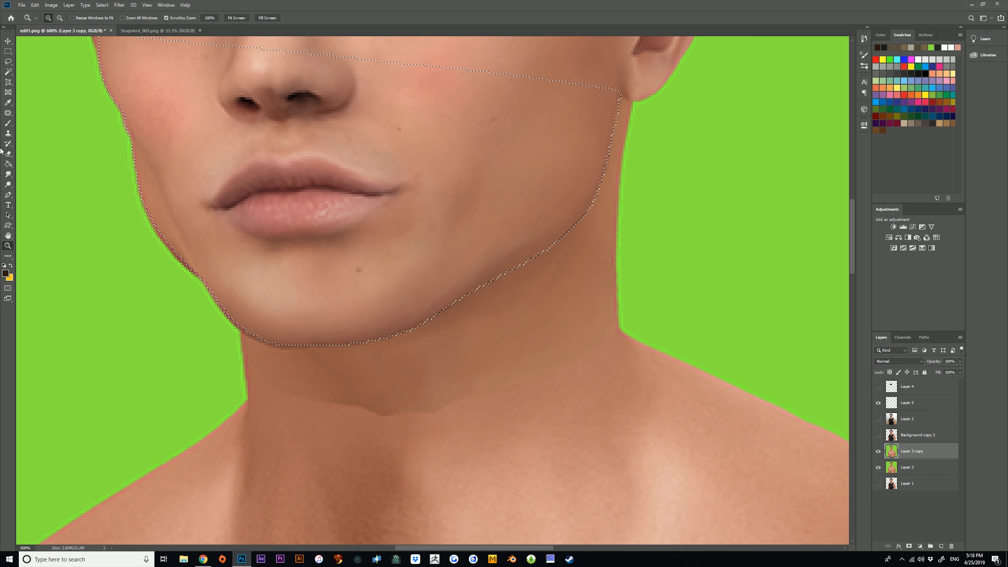
left_click(12, 177)
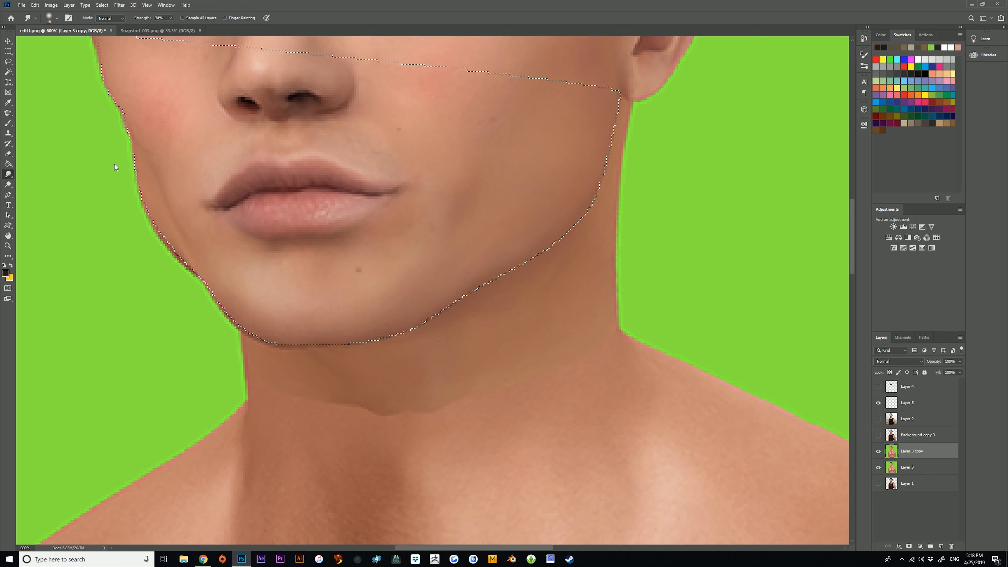
scroll(100, 161, "up", 2)
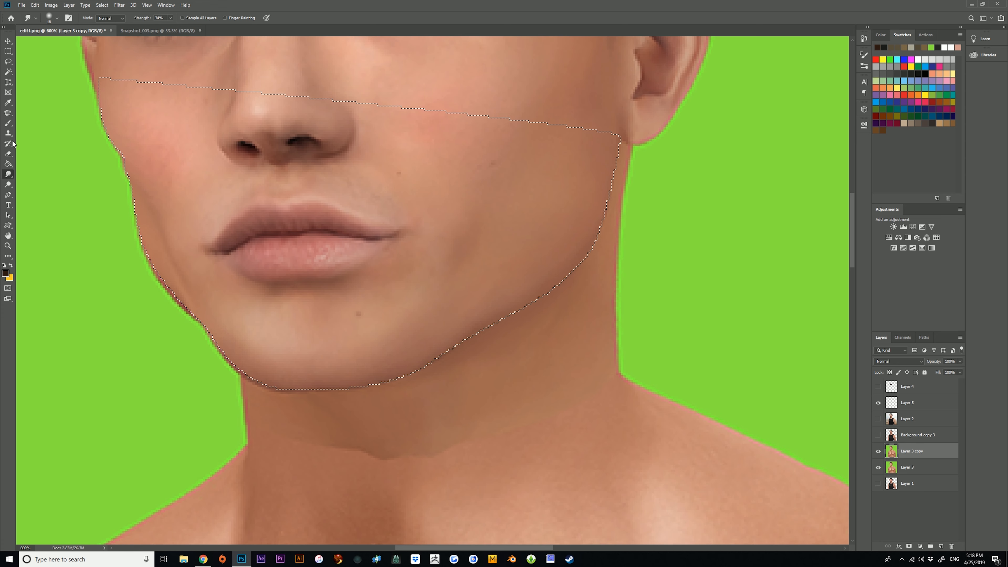
key("m")
right_click(157, 139)
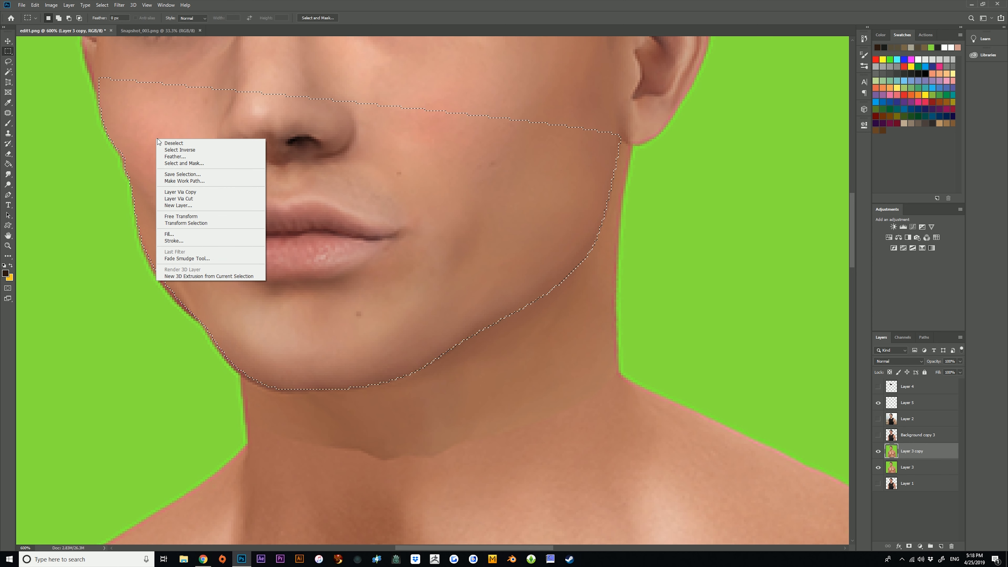
left_click(178, 150)
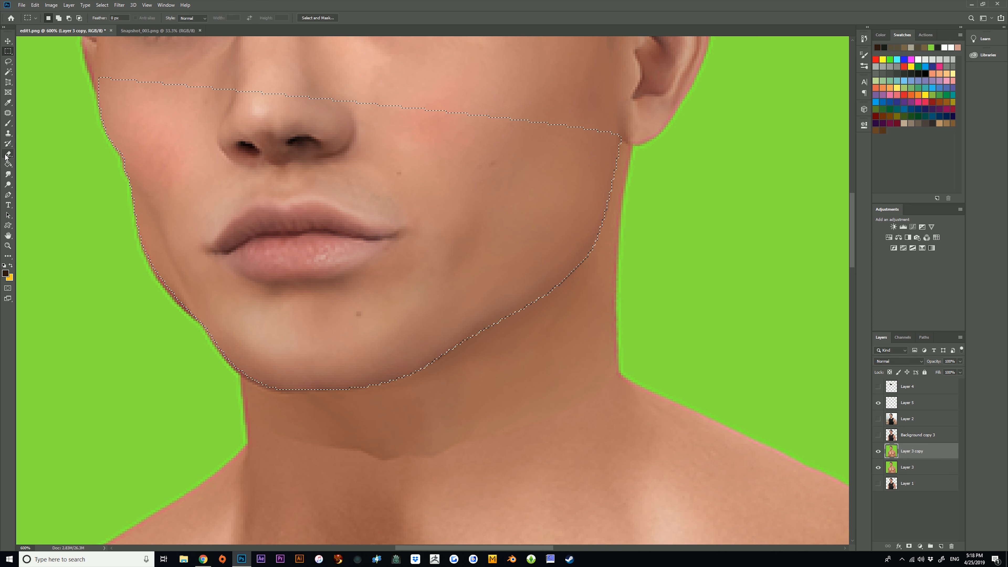
Hide Layer 3 and change the Eraser tip from soft to hard round, undoing the soft trial erasure.
key("e")
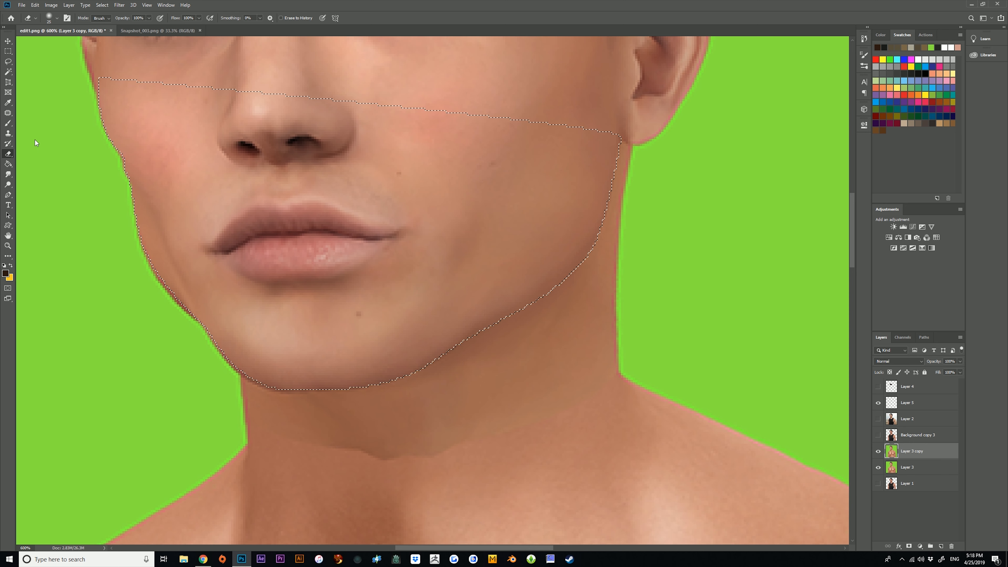
left_click(878, 468)
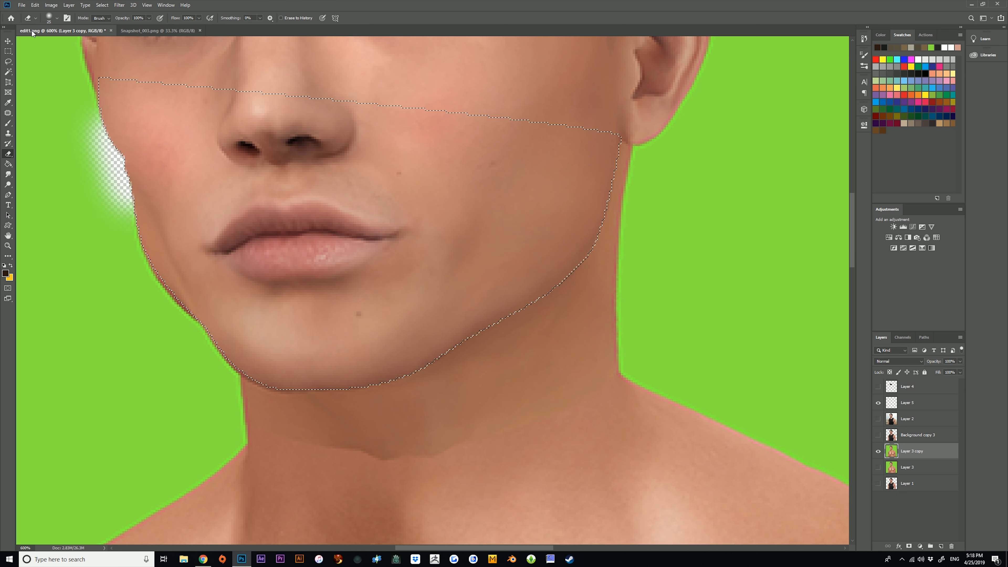
left_click(35, 4)
left_click(48, 13)
left_click(56, 18)
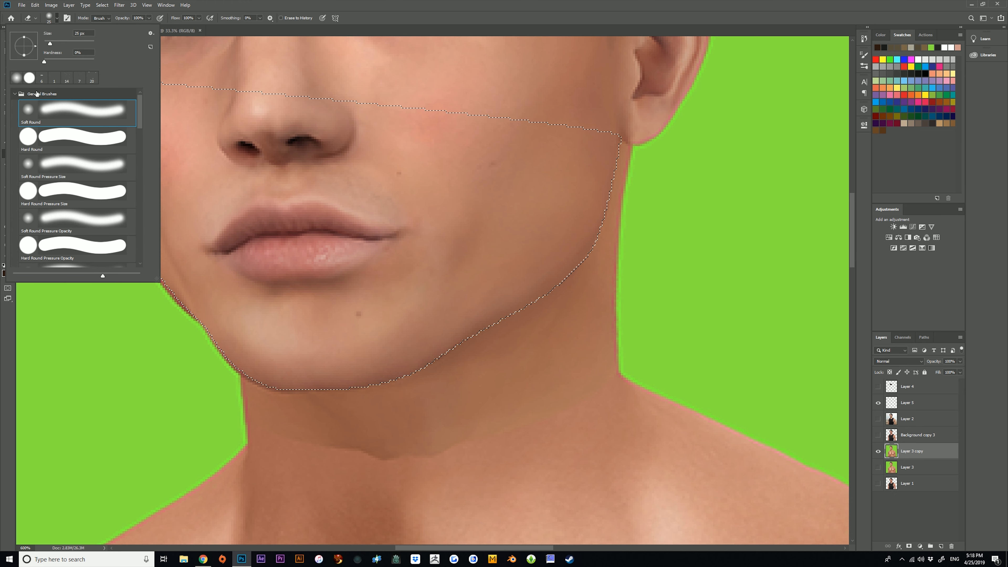
left_click(267, 7)
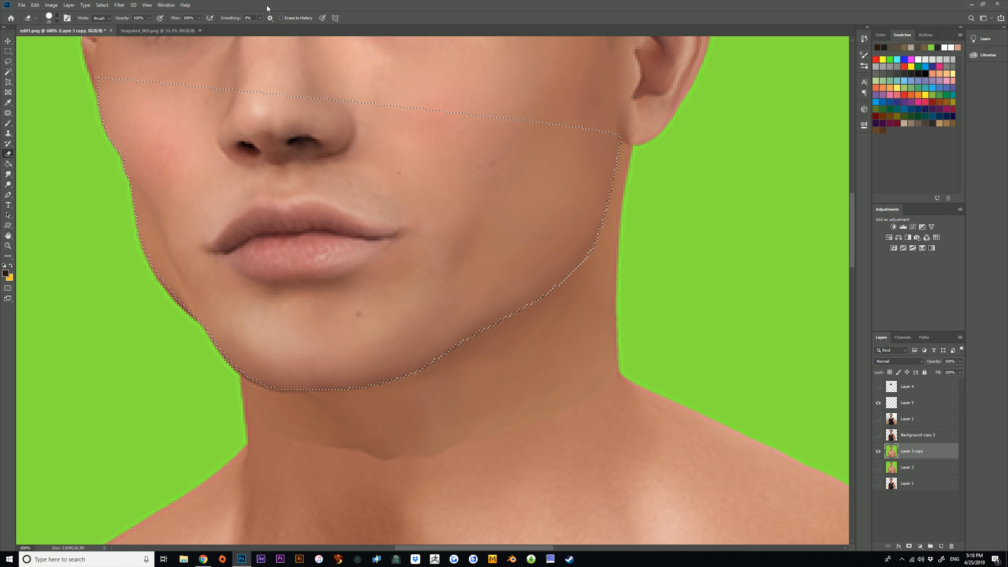
Erase the green background beside the far cheek, jaw and chin on Layer 3 copy, outside the face outline.
left_click(109, 139)
mouse_move(81, 114)
left_mouse_down()
mouse_move(140, 289)
mouse_move(180, 345)
mouse_move(182, 357)
mouse_move(163, 367)
mouse_move(91, 168)
left_mouse_up()
mouse_move(65, 123)
left_mouse_down()
mouse_move(35, 97)
mouse_move(49, 108)
mouse_move(95, 361)
mouse_move(37, 410)
mouse_move(110, 381)
mouse_move(97, 335)
mouse_move(91, 348)
mouse_move(43, 350)
left_mouse_up()
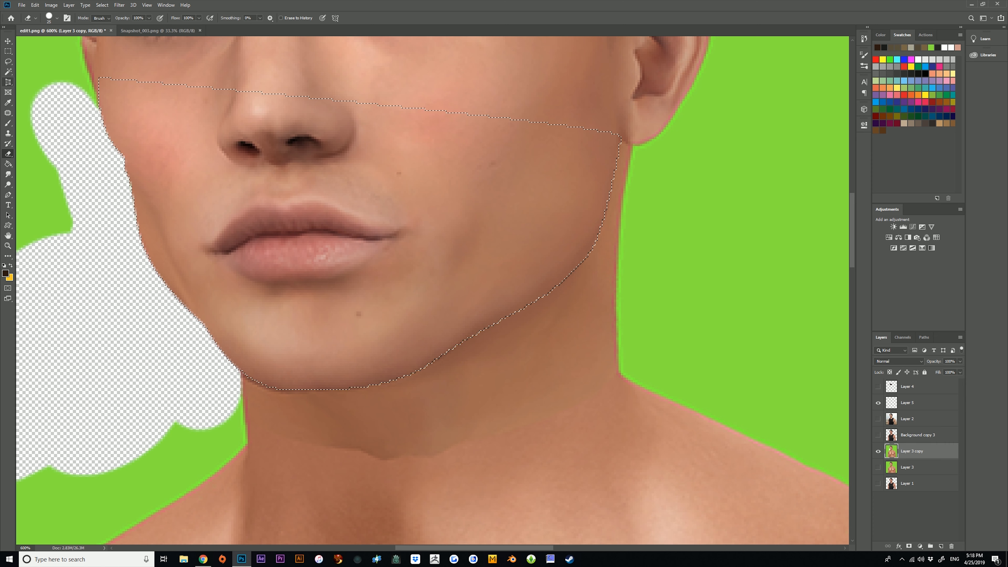
Clear the selection and examine the erased edge along the far cheek and jaw.
left_click(8, 174)
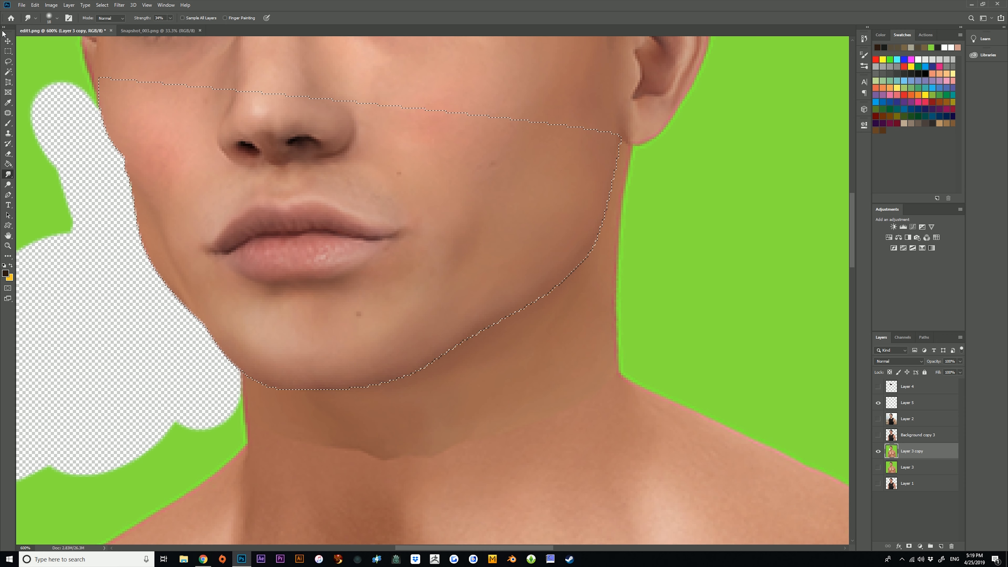
left_click(8, 52)
left_click(261, 102)
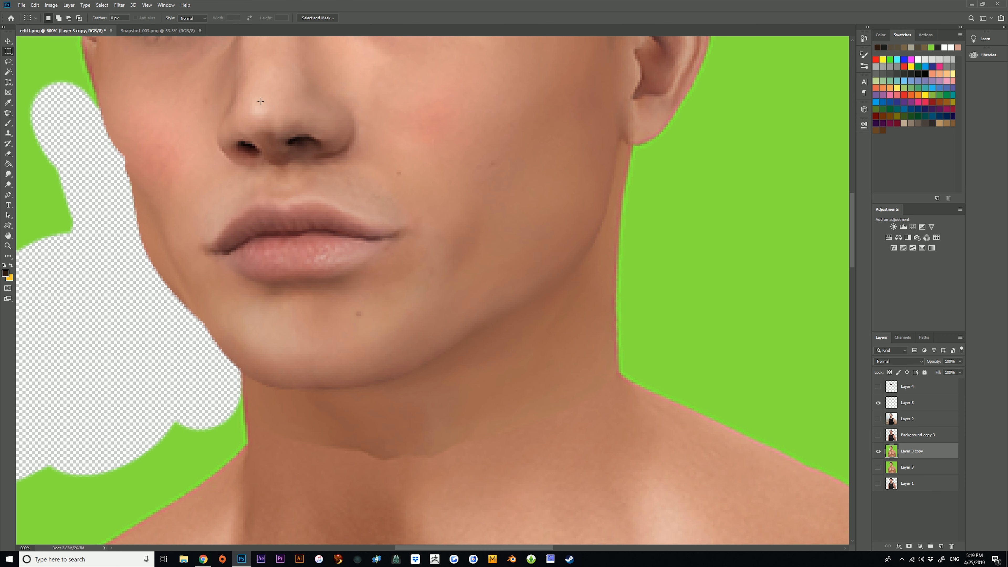
left_click(5, 247)
left_click_drag(317, 345, 332, 361)
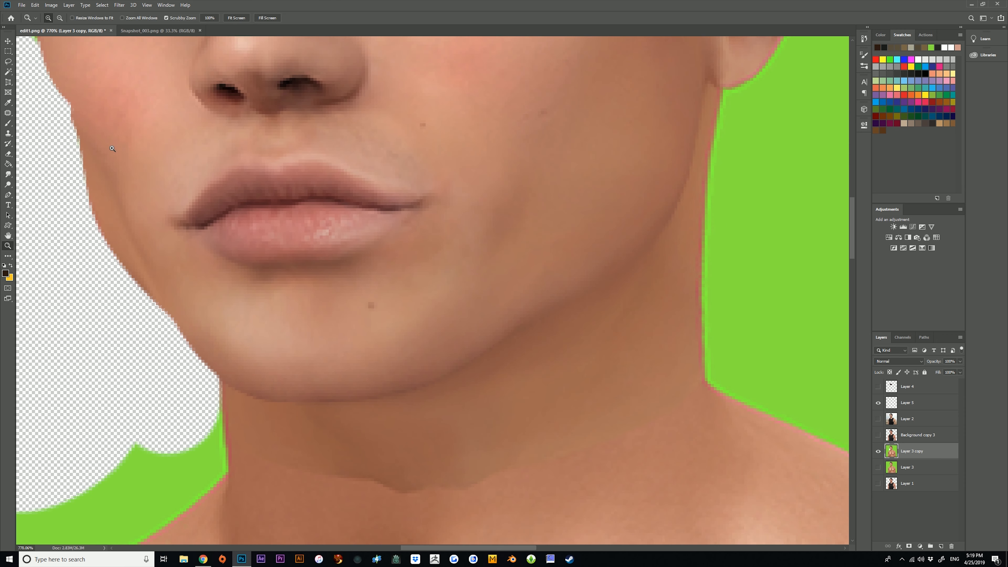
left_click_drag(239, 204, 213, 206)
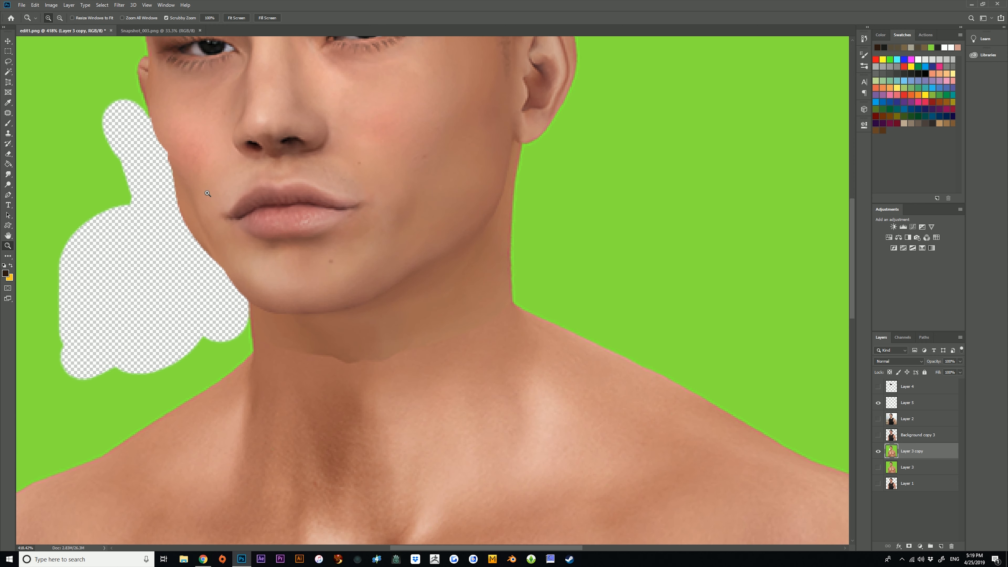
Reload the lower-face selection from Layer 4 and make Layer 5 the active layer.
left_click(891, 390, "ctrl")
left_click_drag(333, 318, 305, 317)
left_click_drag(429, 357, 412, 353)
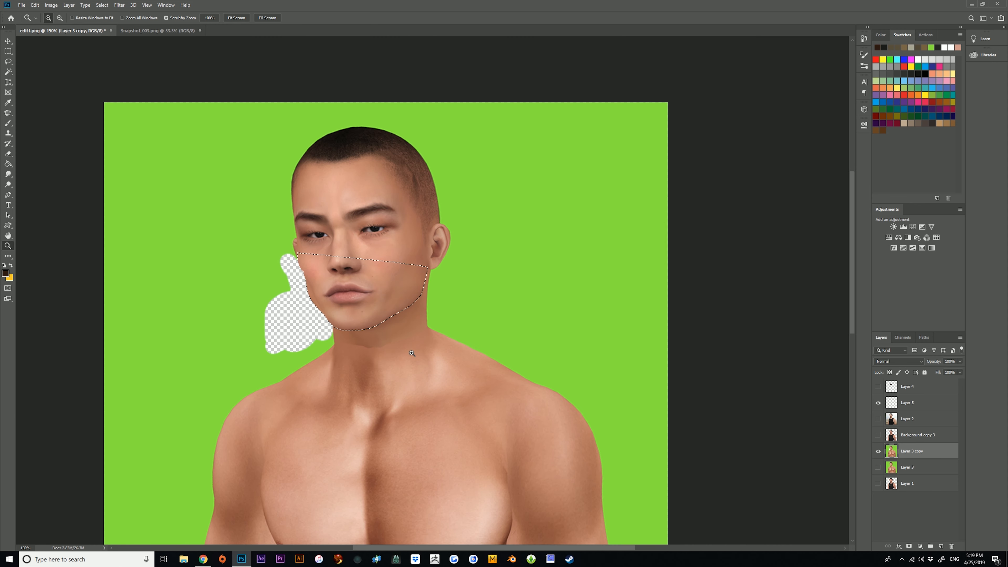
left_click(913, 405)
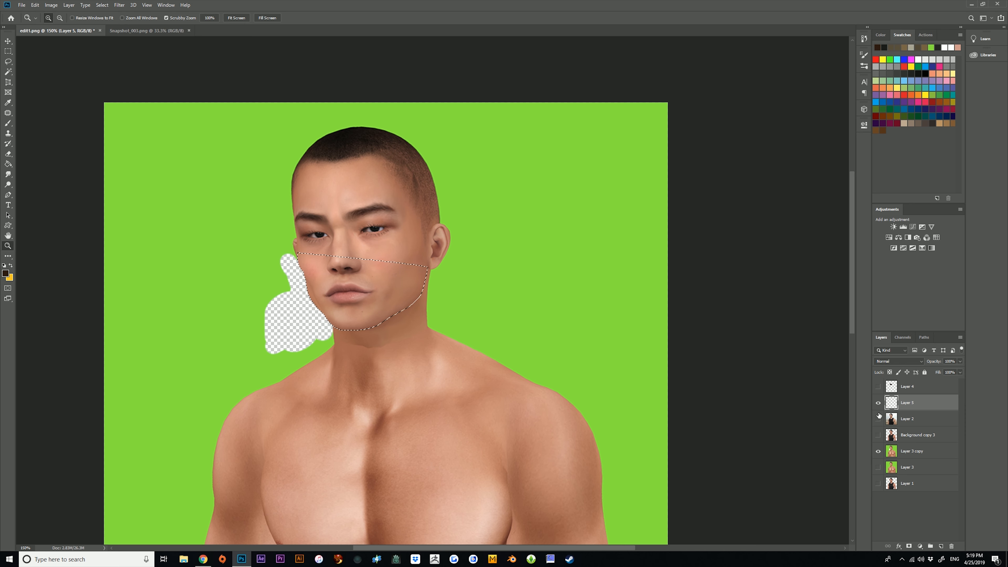
left_click_drag(369, 307, 388, 300)
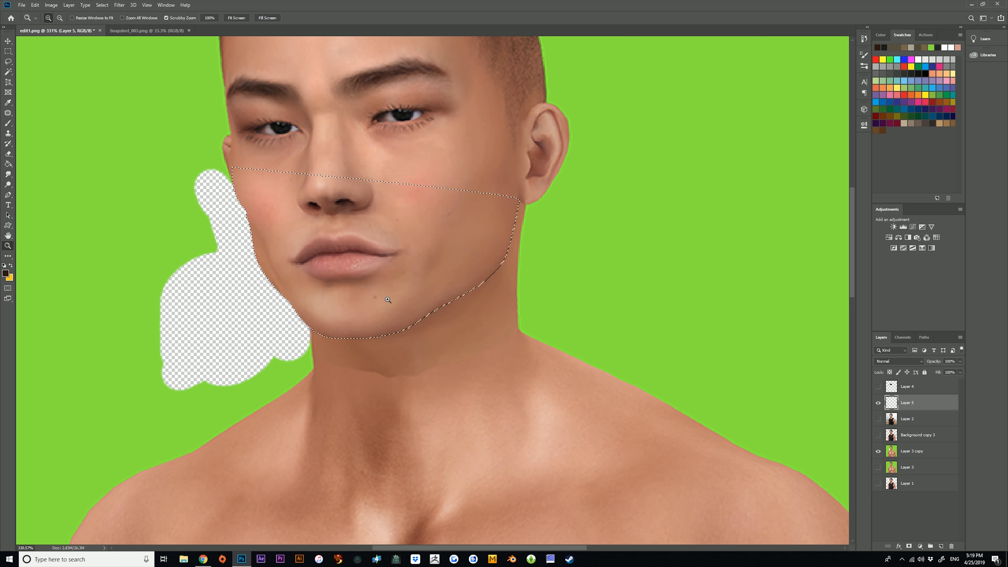
Set up the Brush tool with the Hard Round tip at 42 px and 100% hardness.
left_click(10, 124)
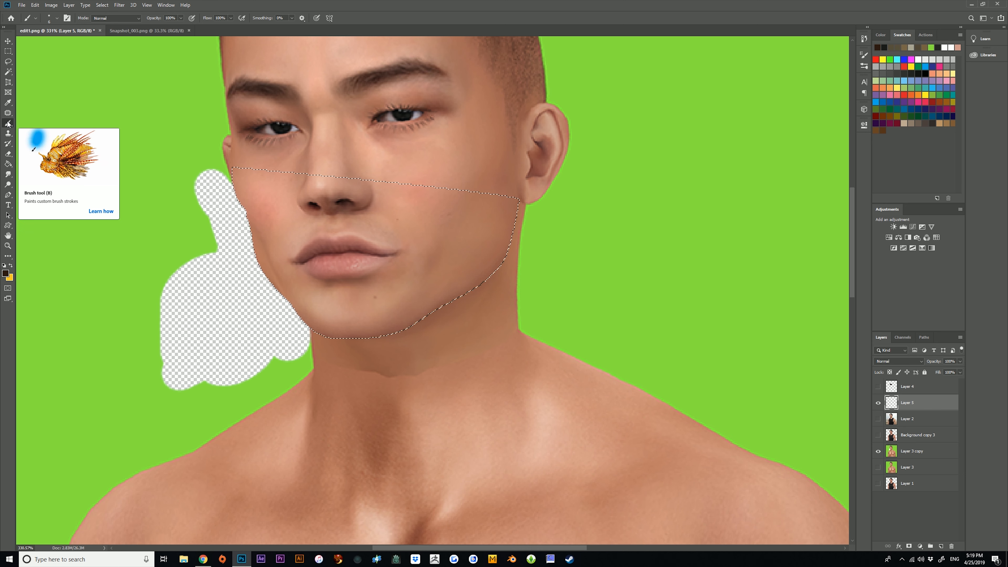
right_click(8, 124)
left_click(40, 123)
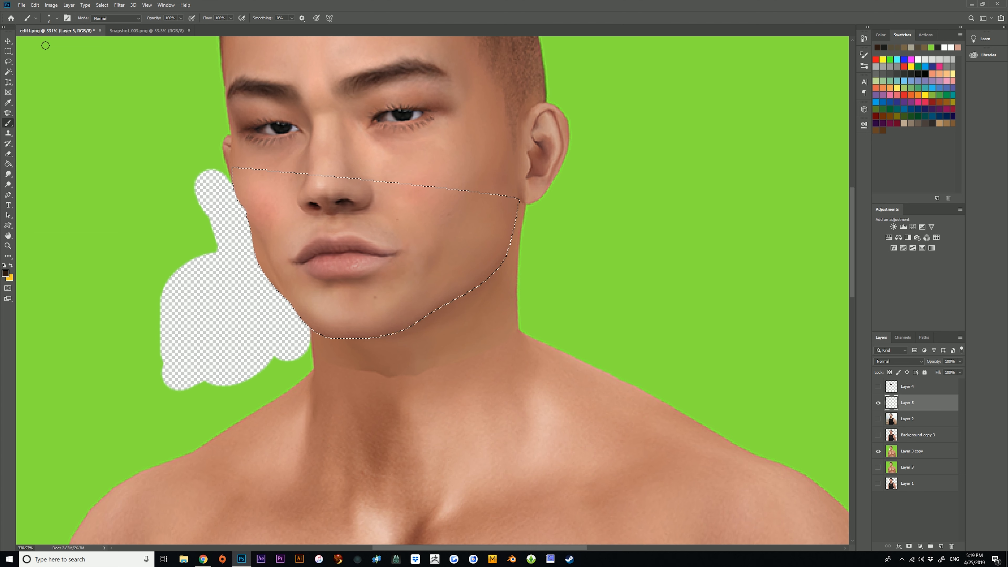
left_click(57, 19)
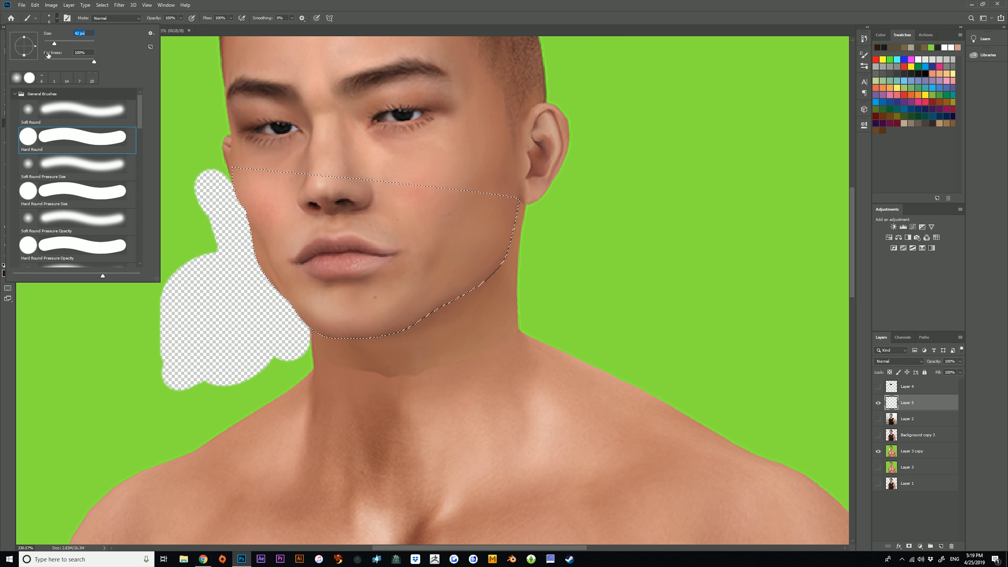
Set the foreground colour to dark brown #24140c and paint one dab on the near cheek inside the selection on Layer 5.
left_click(4, 274)
left_click(643, 221)
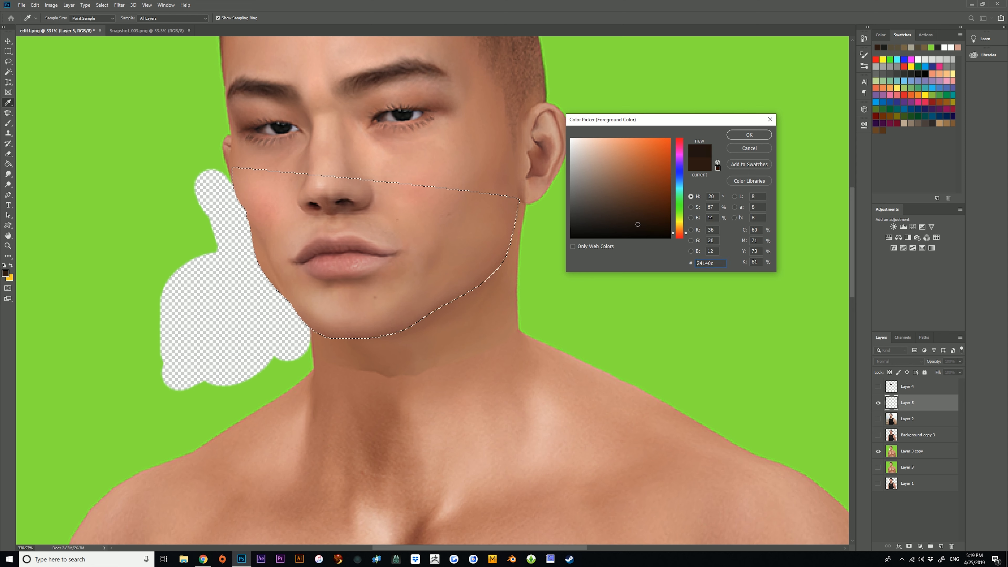
left_click(734, 136)
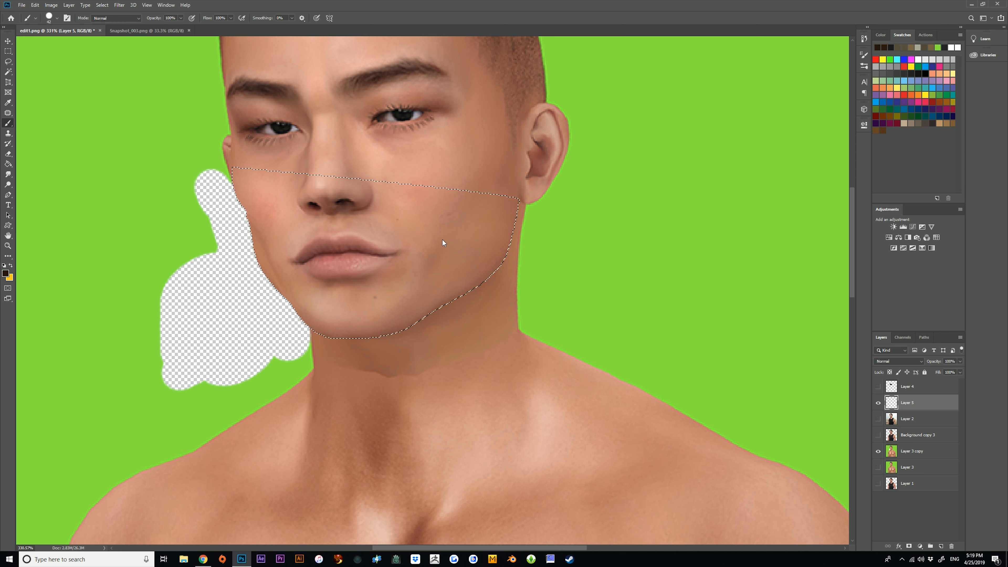
left_click(488, 230)
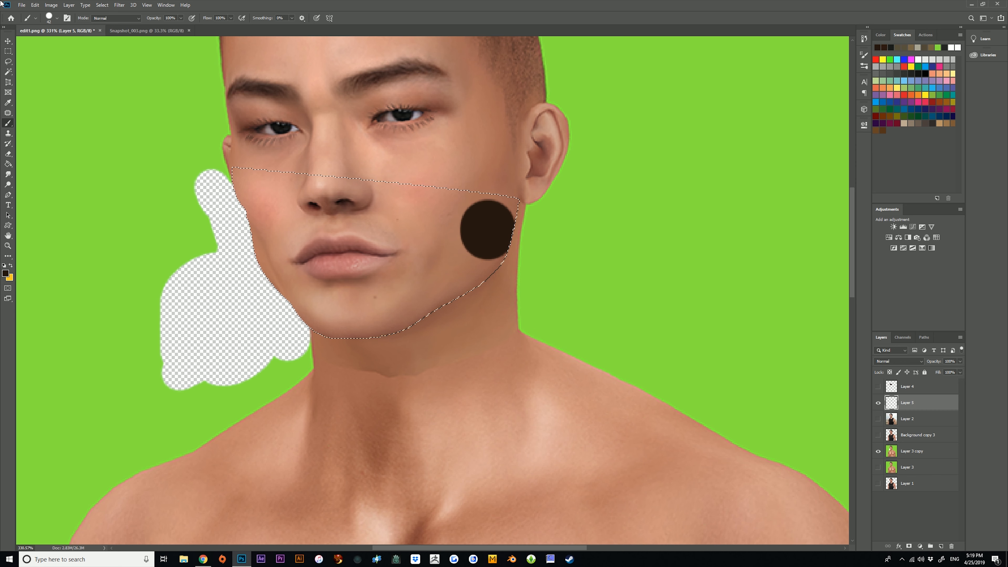
Undo the brown dab on the cheek and invert the lower-face selection.
left_click(35, 4)
left_click(47, 13)
key("m")
right_click(390, 289)
left_click(413, 298)
Brush a dark brown shadow on Layer 5 from below the ear along the jaw and diagonally across the neck to the shoulder.
left_click(8, 123)
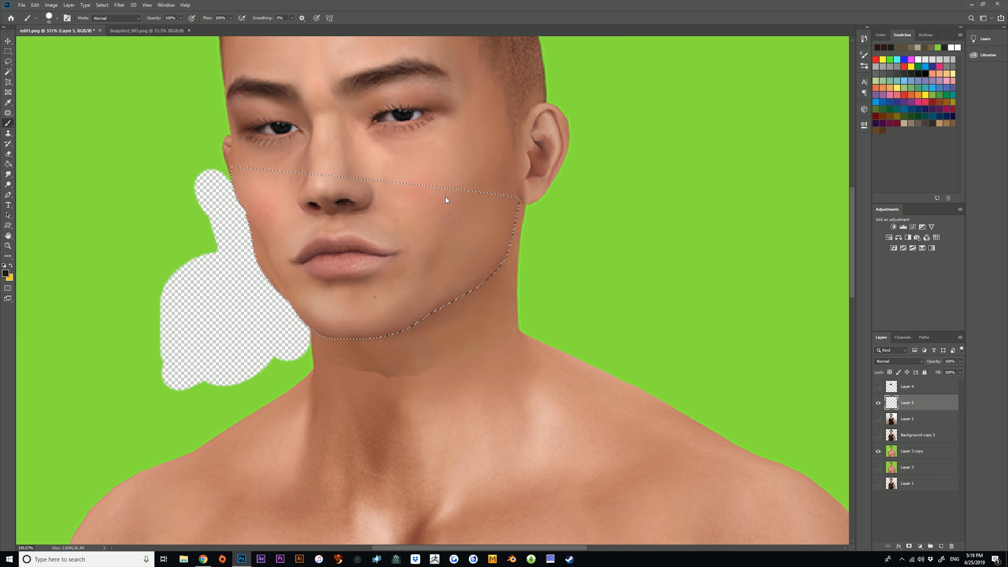
left_click_drag(489, 225, 482, 249)
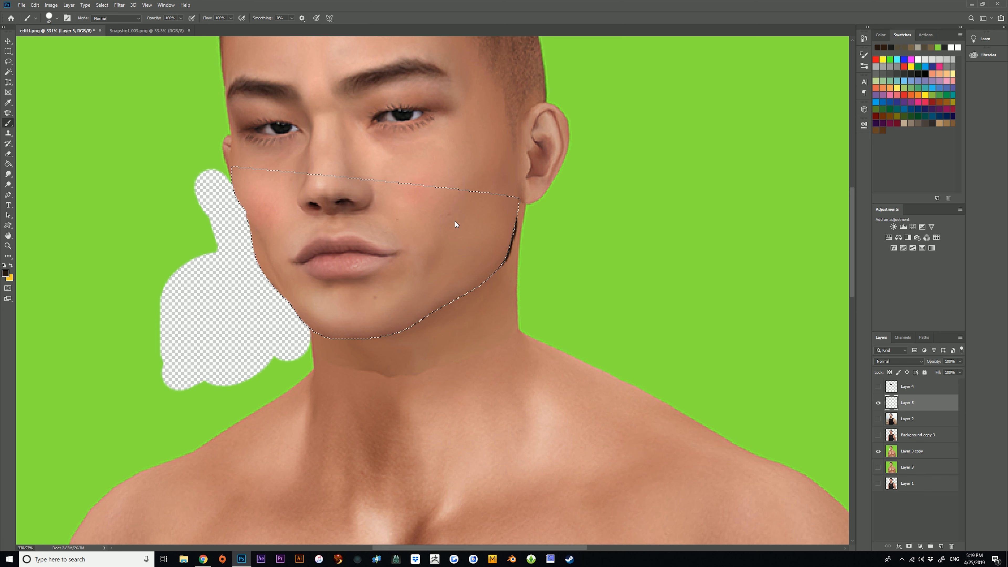
mouse_move(410, 266)
left_mouse_down()
mouse_move(283, 387)
mouse_move(219, 431)
mouse_move(331, 312)
mouse_move(305, 280)
mouse_move(331, 323)
left_mouse_up()
mouse_move(405, 269)
left_mouse_down()
mouse_move(223, 459)
mouse_move(305, 367)
left_mouse_up()
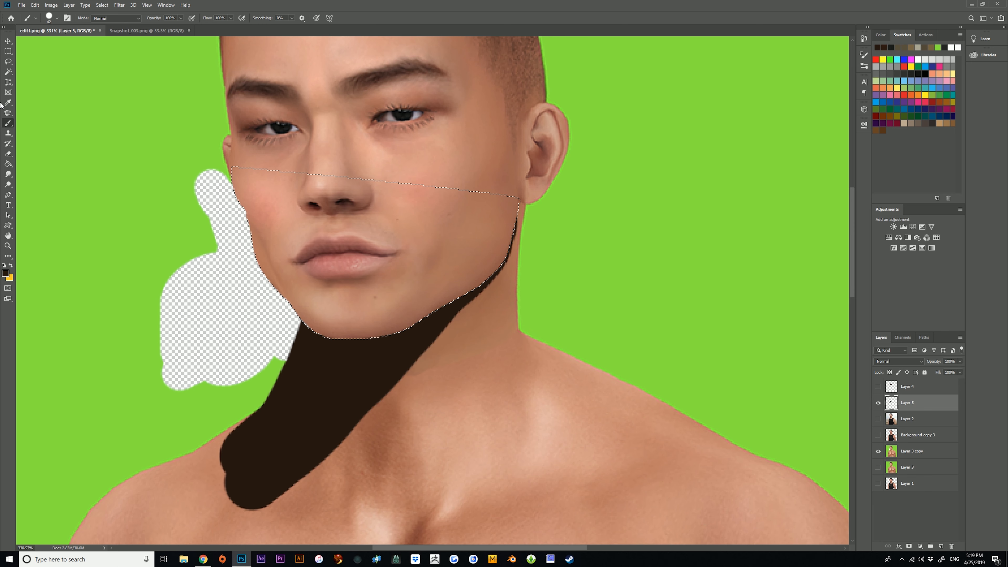
Clear the selection and lower Layer 5's opacity to 22%.
left_click(8, 51)
left_click(182, 140)
left_click(8, 247)
left_click_drag(447, 274, 435, 230)
left_click(960, 362)
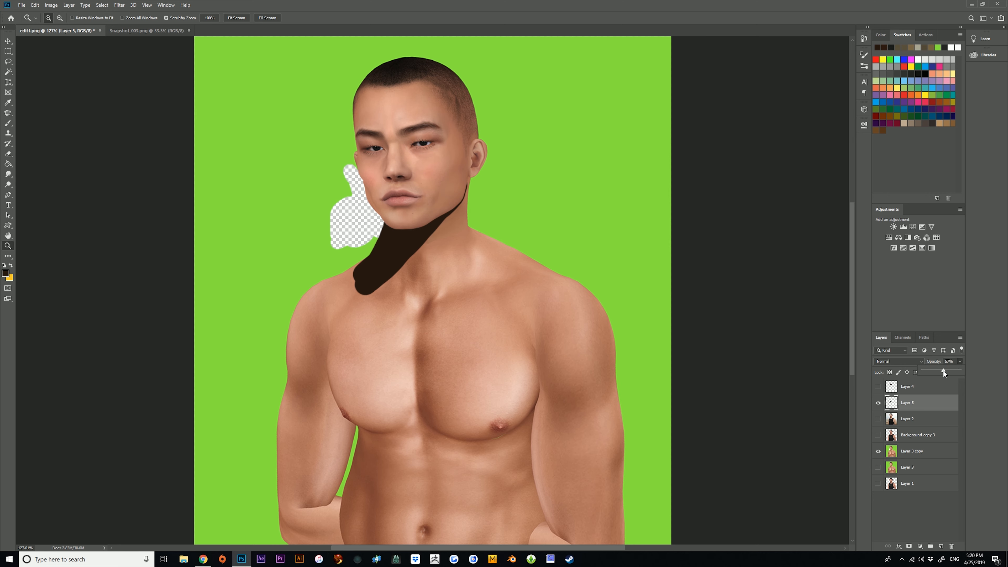
left_click_drag(944, 371, 932, 371)
Try erasing the thin tip of the neck shadow below the ear, and undo the Eraser stroke.
left_click_drag(439, 212, 442, 251)
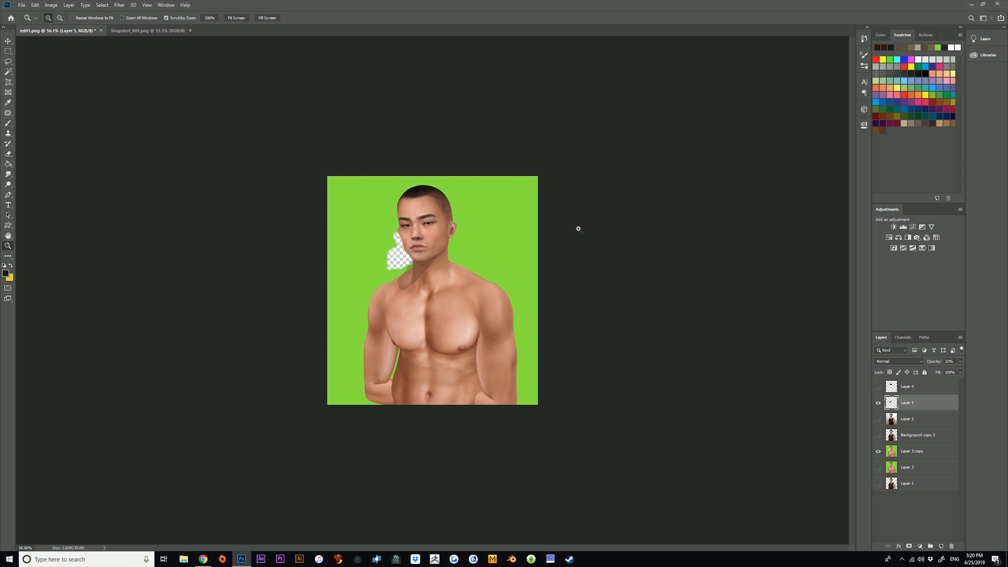
left_click_drag(383, 273, 417, 265)
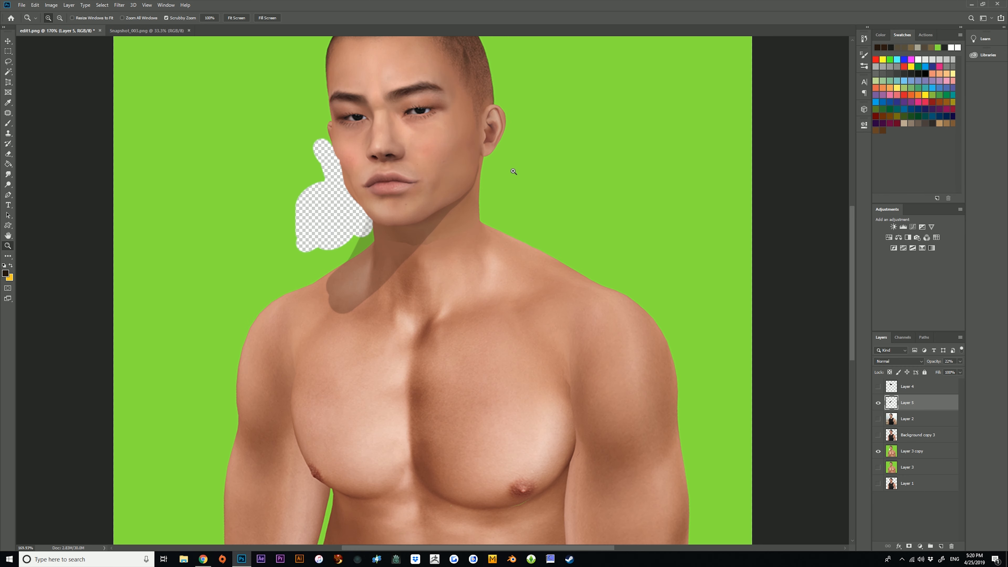
left_click_drag(513, 172, 493, 211)
left_click_drag(350, 309, 486, 249)
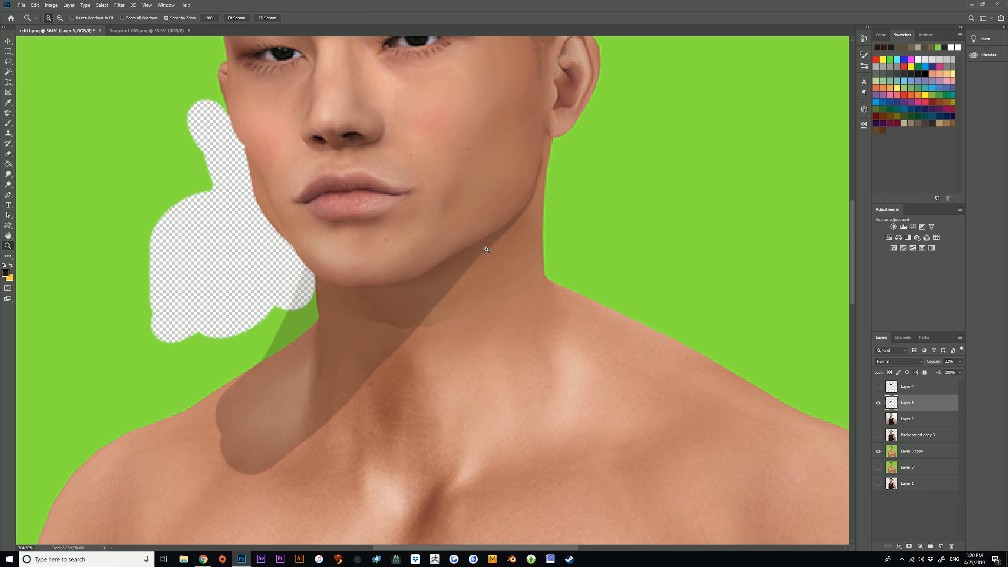
left_click_drag(182, 169, 72, 167)
left_click(8, 153)
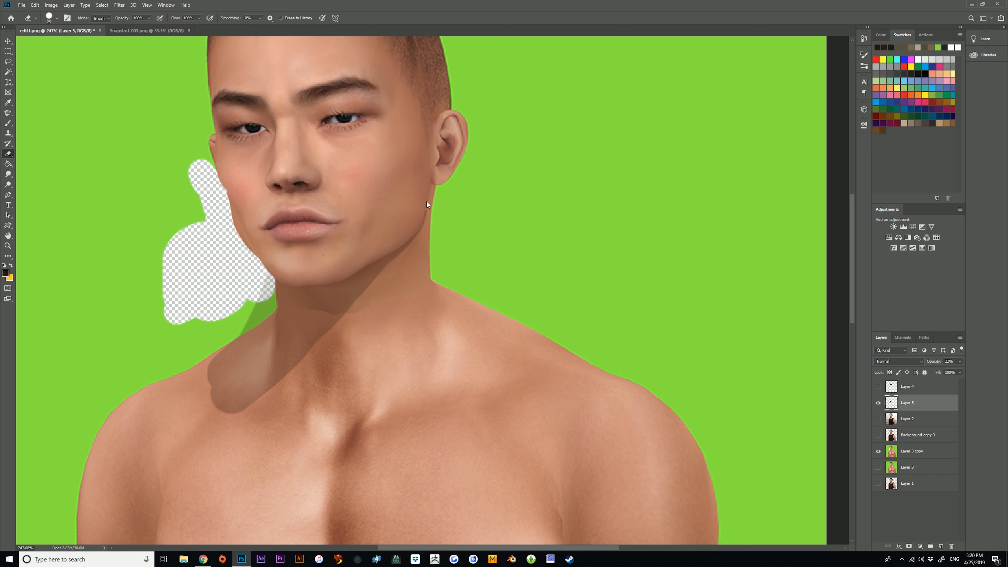
left_click(35, 5)
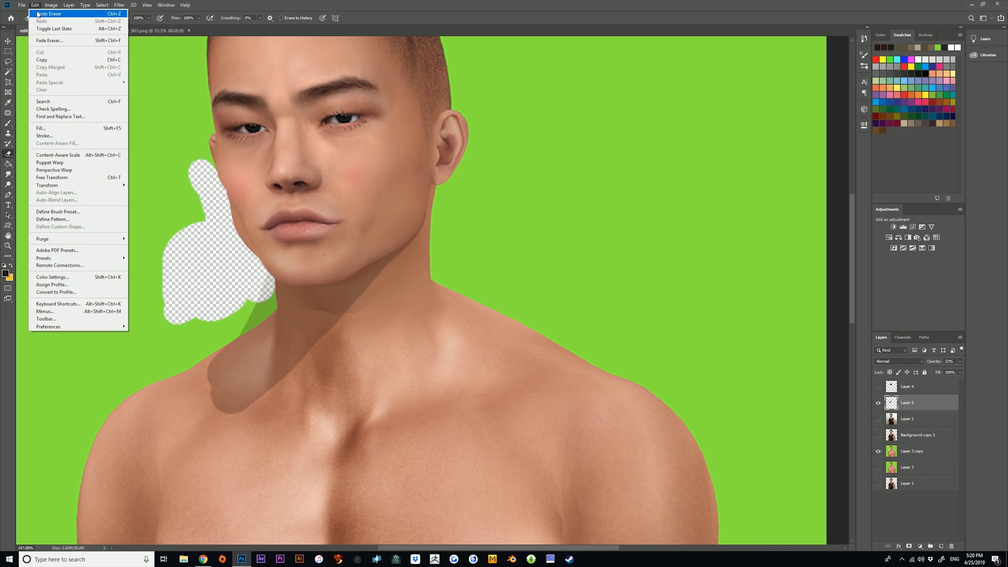
left_click(40, 13)
Switch the Eraser to the Soft Round tip and fade the shadow below the ear, over the shoulder and on the green background.
left_click(57, 19)
left_click(32, 80)
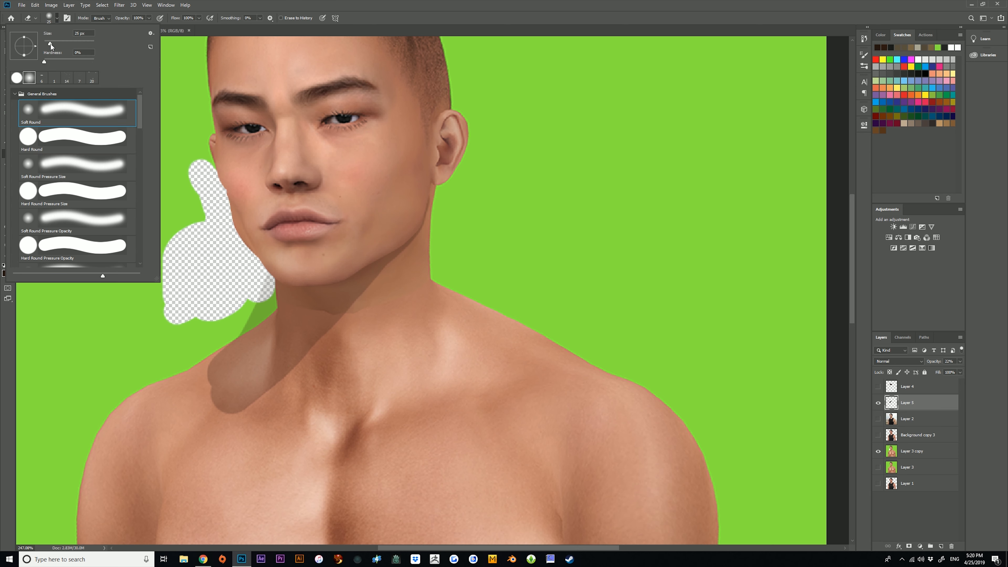
left_click(429, 205)
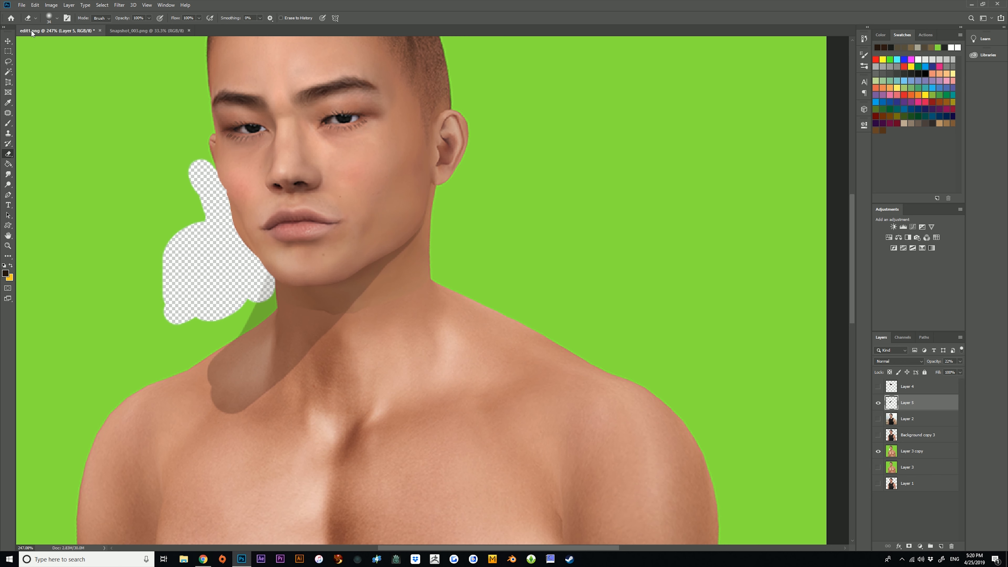
left_click(58, 19)
left_click(134, 344)
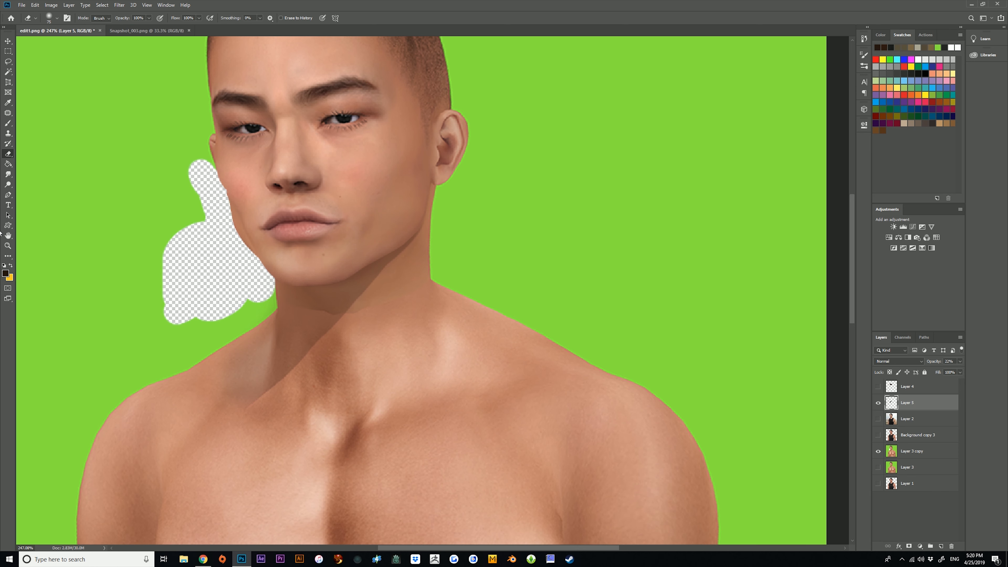
Set Layer 5's opacity to 30%.
left_click_drag(283, 213, 231, 211)
left_click_drag(475, 164, 484, 169)
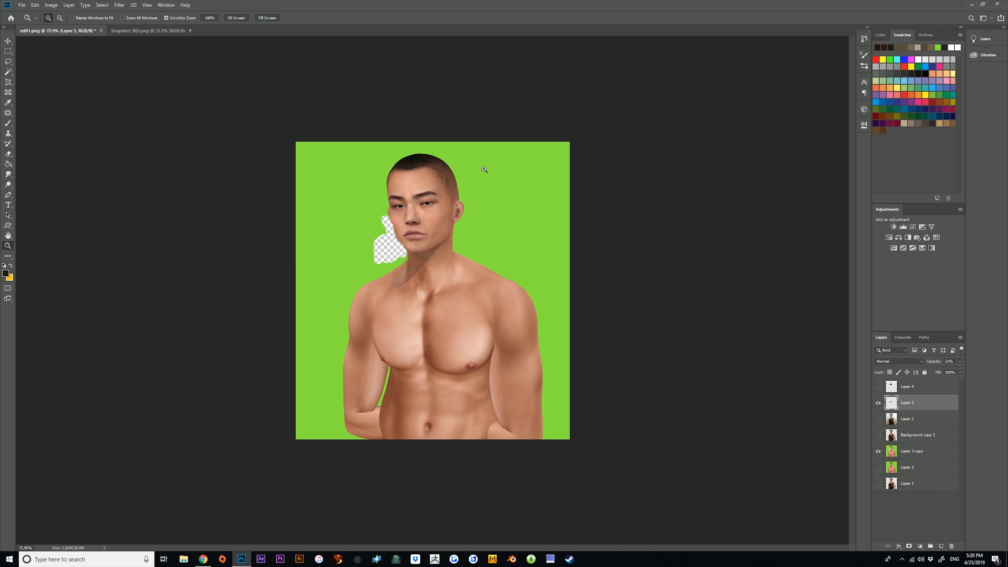
left_click_drag(940, 371, 932, 371)
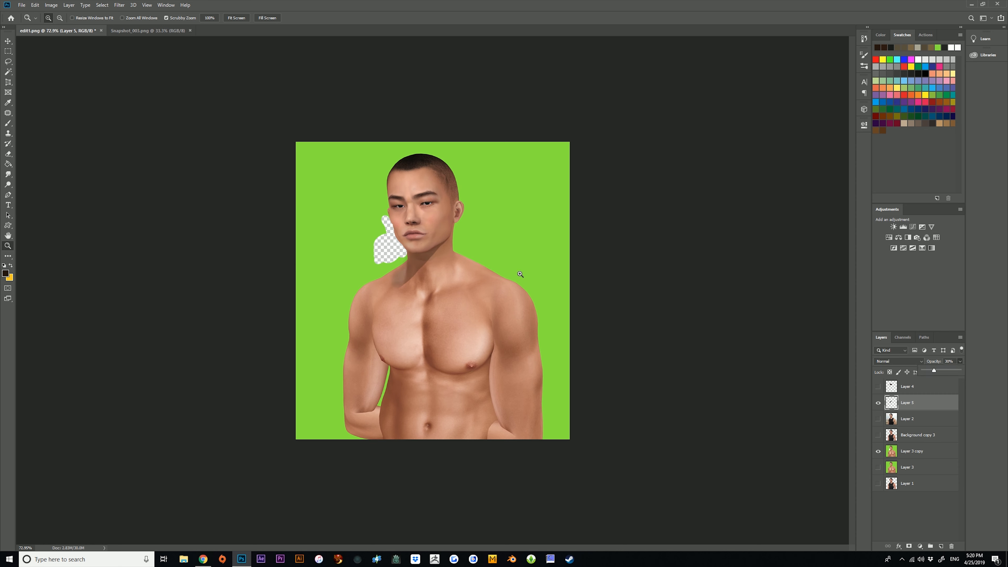
Make Layer 3 copy active and smudge away the hard skin-tone edge across the neck below the chin.
left_click_drag(420, 254, 512, 232)
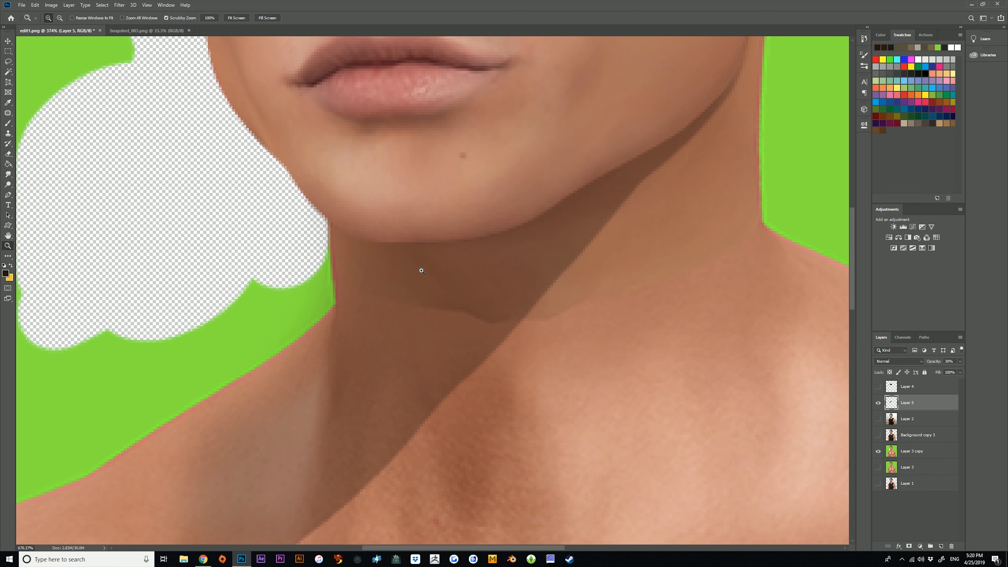
left_click(924, 458)
left_click(8, 174)
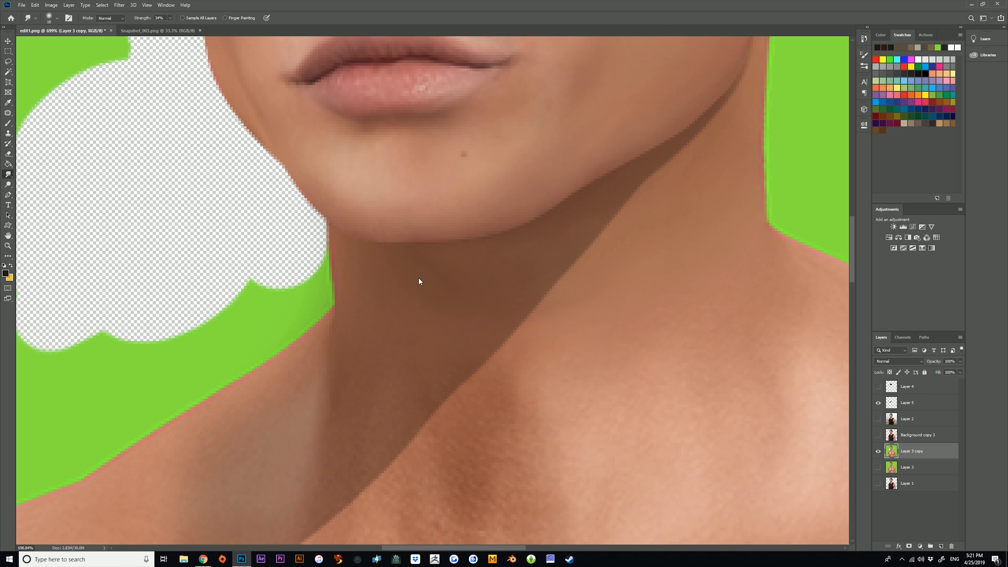
Select the green background on Layer 3 copy with the Magic Wand and delete it.
left_click(8, 246)
left_click_drag(490, 257, 405, 258)
left_click_drag(632, 244, 599, 237)
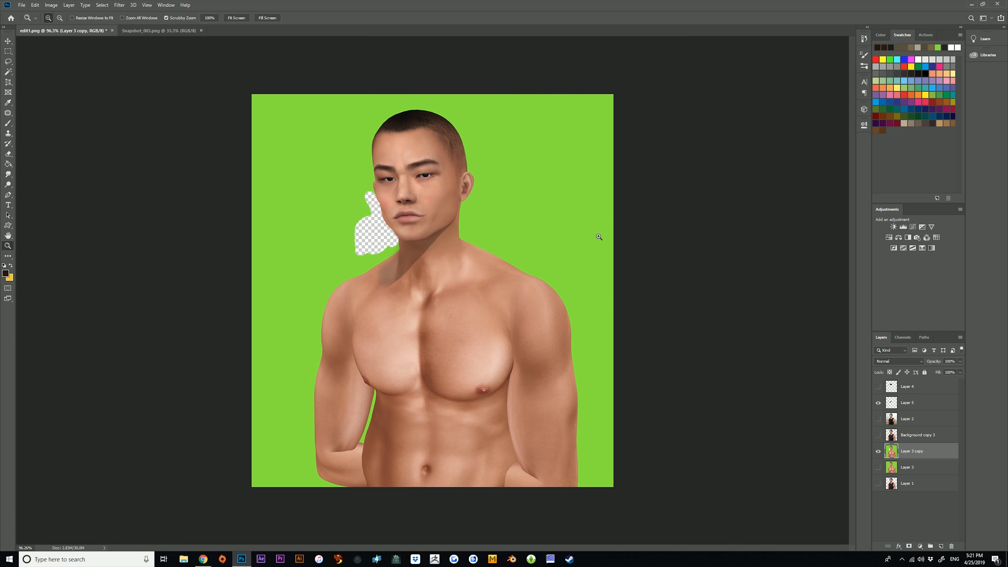
left_click_drag(463, 201, 479, 200)
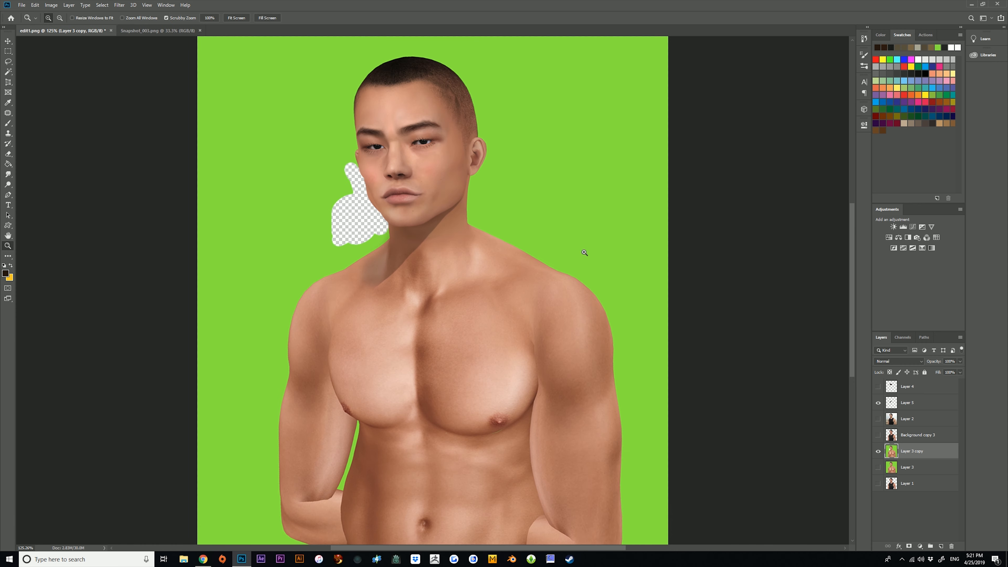
left_click(8, 71)
left_click(276, 96)
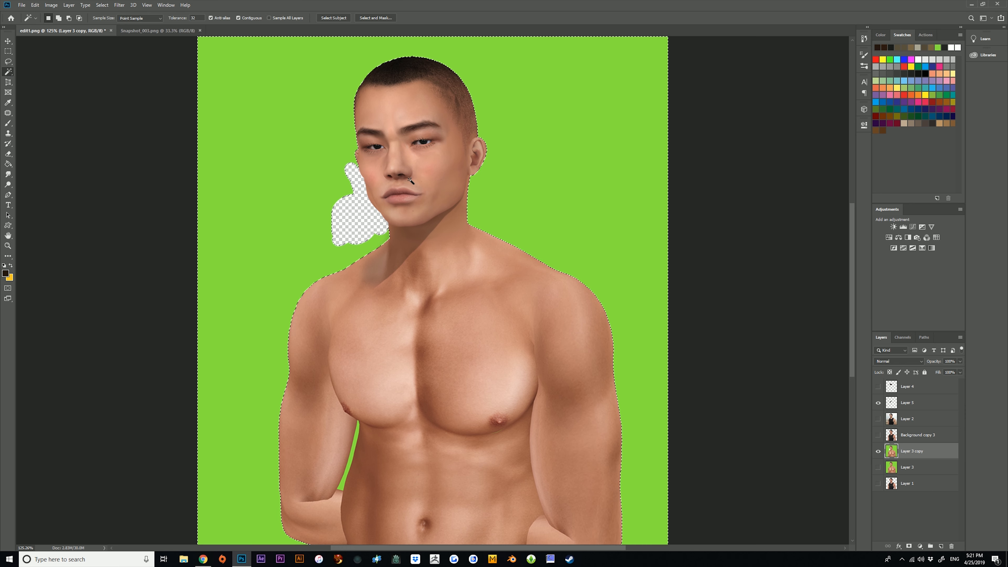
key("Delete")
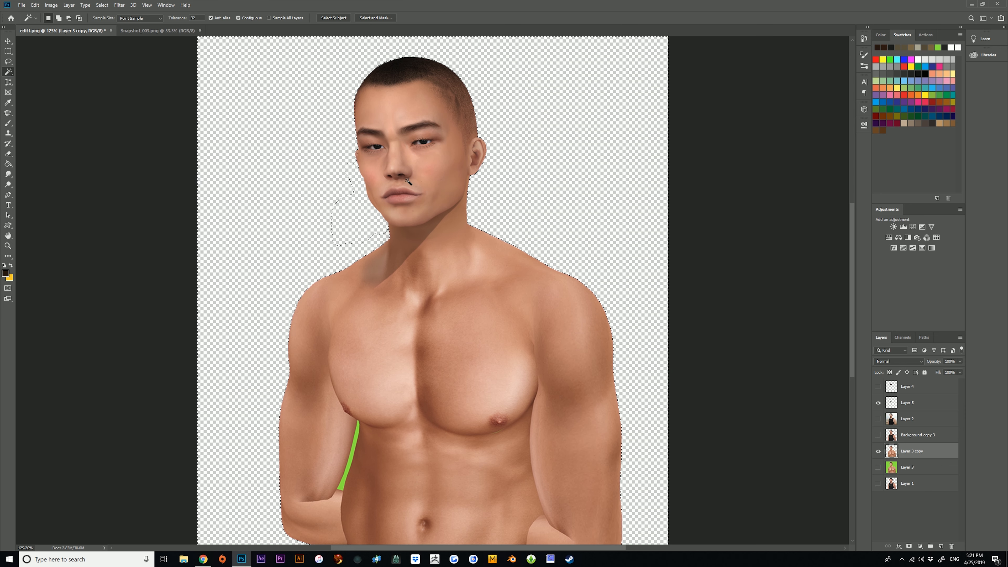
Delete the remaining green patch between the arm and torso, and clear the selection.
left_click(358, 434)
key("Delete")
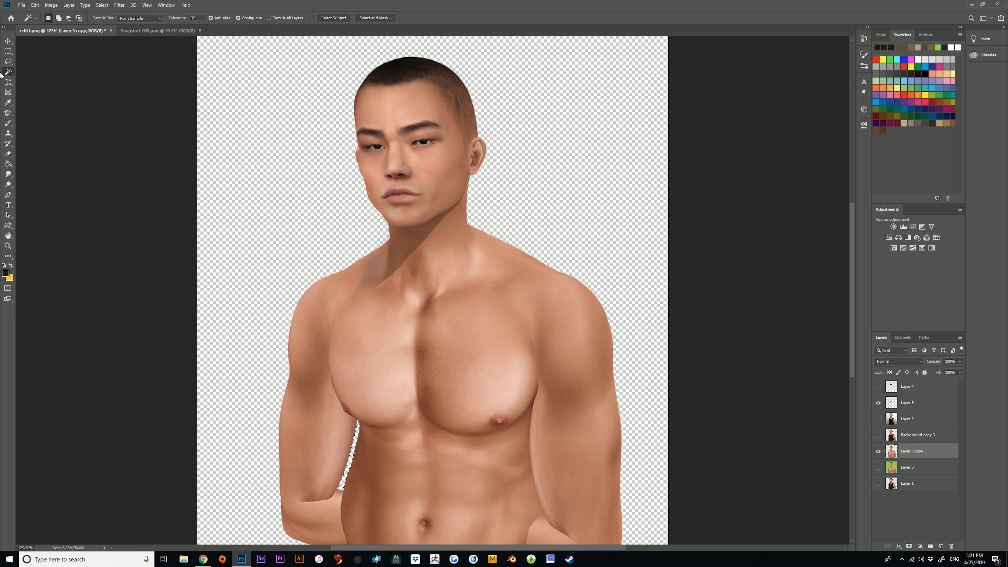
key("ctrl+d")
left_click(5, 50)
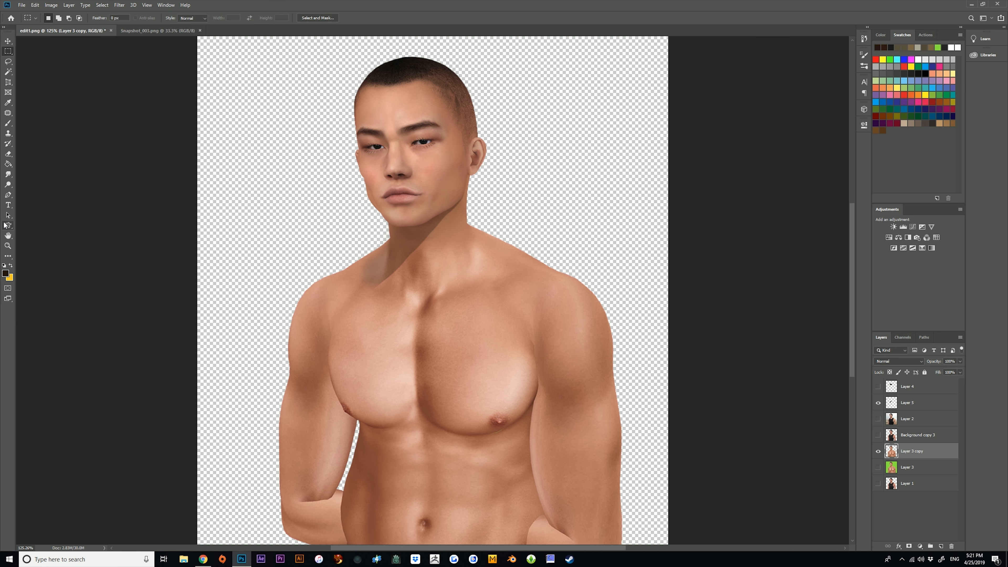
Show Layer 2 and examine the cast shadow under the jaw in the finished portrait.
left_click(8, 236)
left_click(7, 245)
left_click_drag(457, 333, 499, 234)
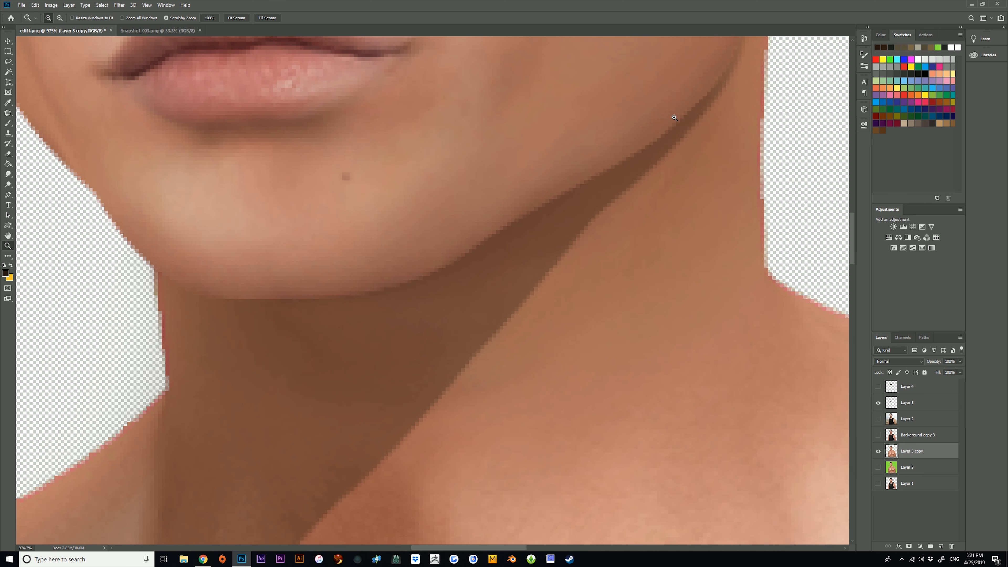
left_click_drag(395, 314, 558, 338)
left_click(879, 419)
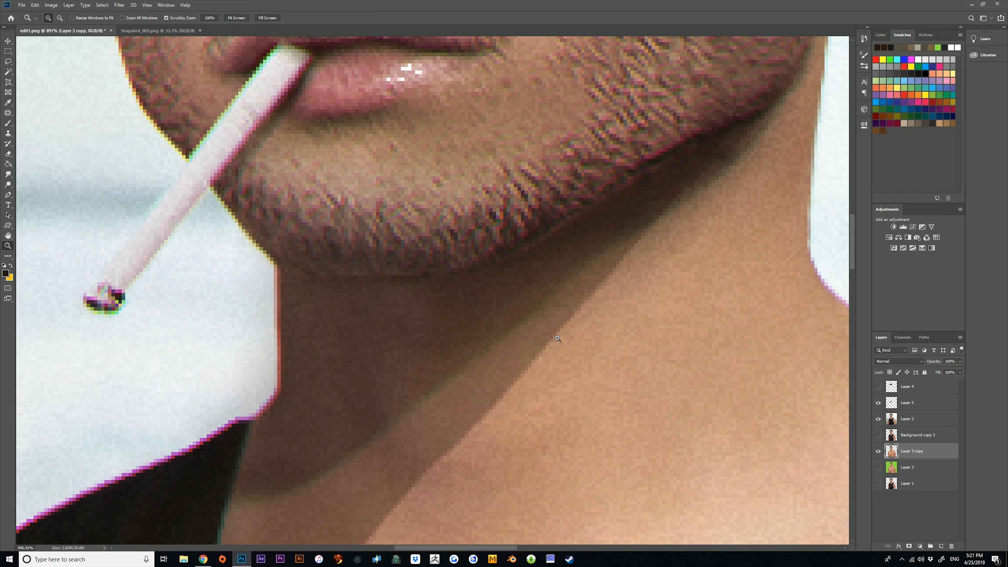
left_click_drag(391, 442, 538, 358)
left_click_drag(434, 476, 529, 403)
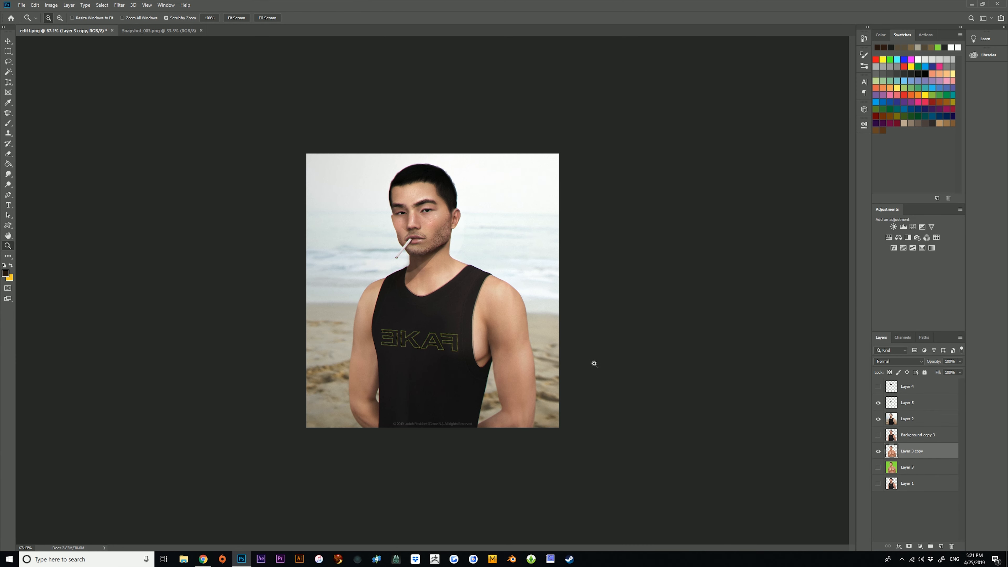
Compare the finished portrait with Layer 5 on and off, then leave Layer 2 hidden and Layer 5 visible.
left_click_drag(595, 365, 825, 373)
left_click(879, 403)
left_click(879, 403)
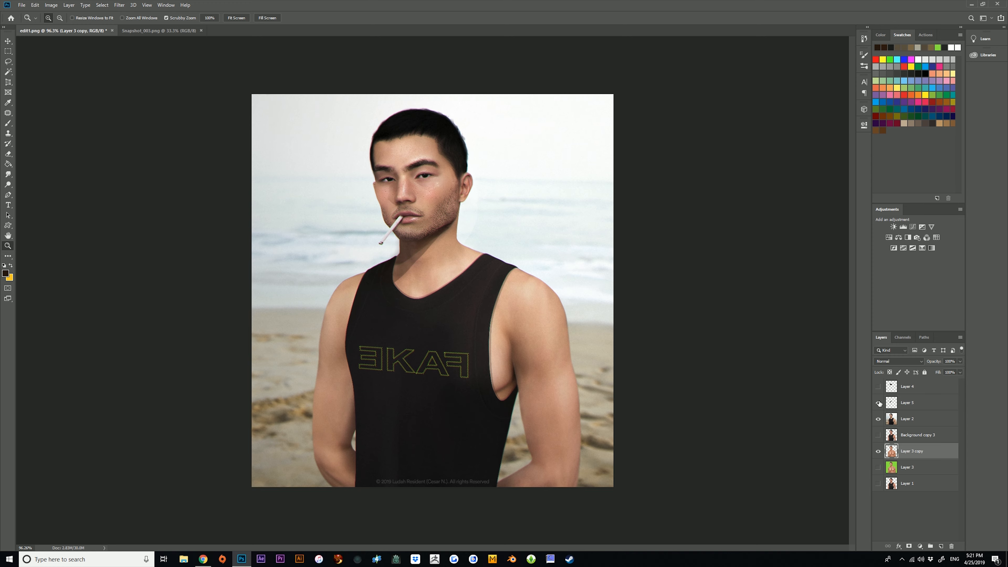
left_click(879, 403)
left_click_drag(407, 250, 341, 239)
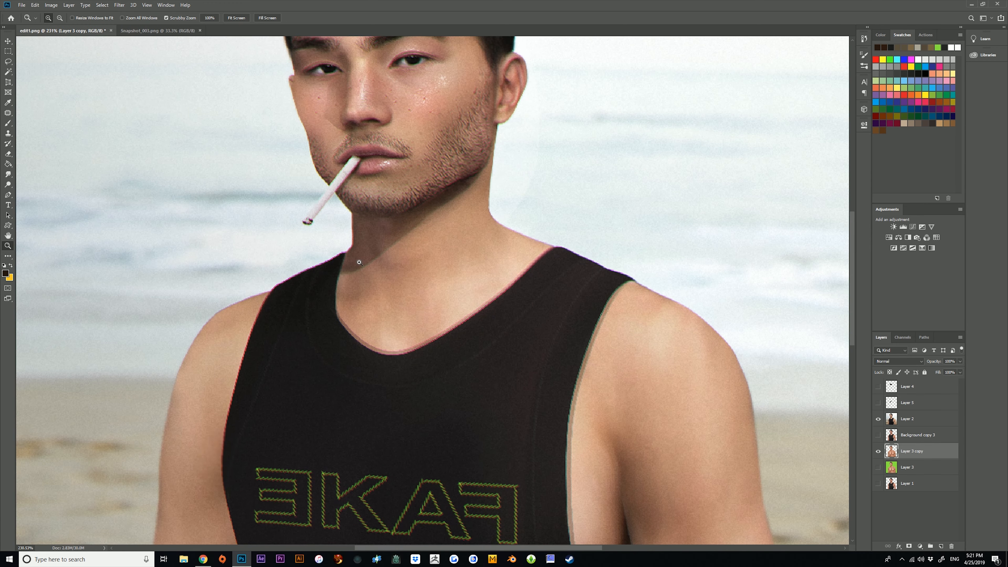
left_click_drag(392, 264, 335, 298)
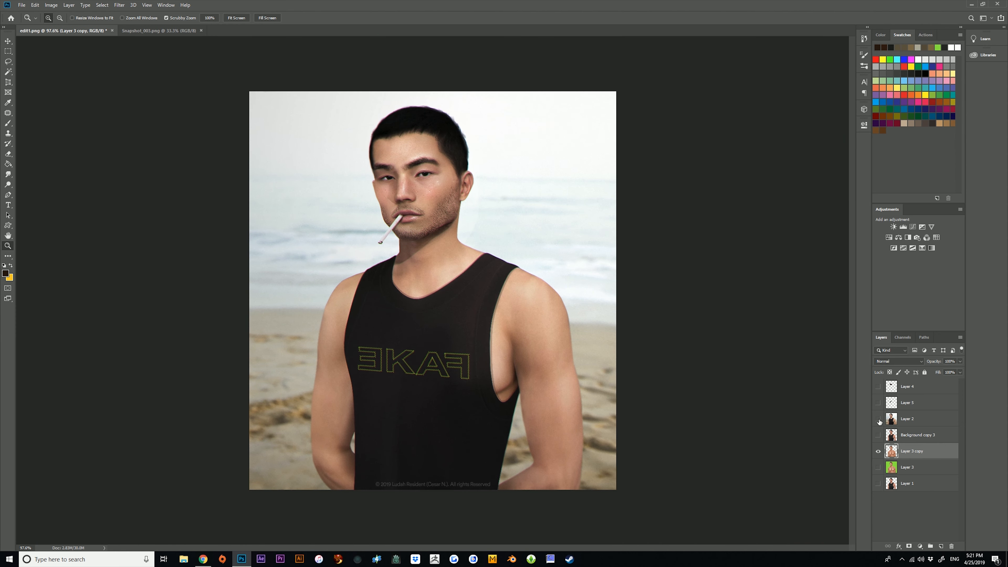
left_click(879, 404)
Create a new empty layer directly above Layer 5.
left_click_drag(359, 191, 394, 213)
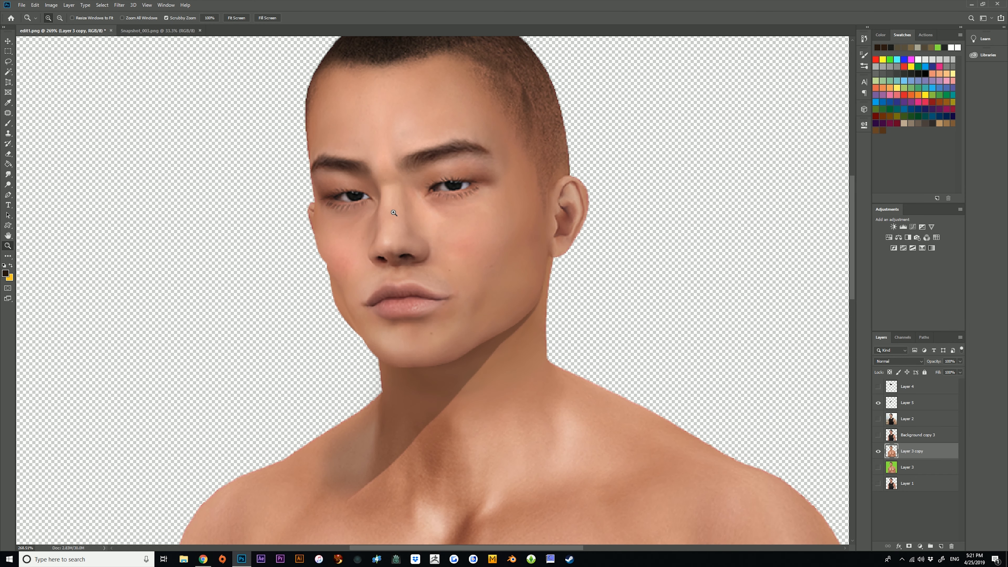
left_click(921, 410)
left_click(941, 546)
Outline a closed area with the Polygonal Lasso from the inner brow along the nose's far side and across the far cheek.
left_click_drag(367, 157, 385, 122)
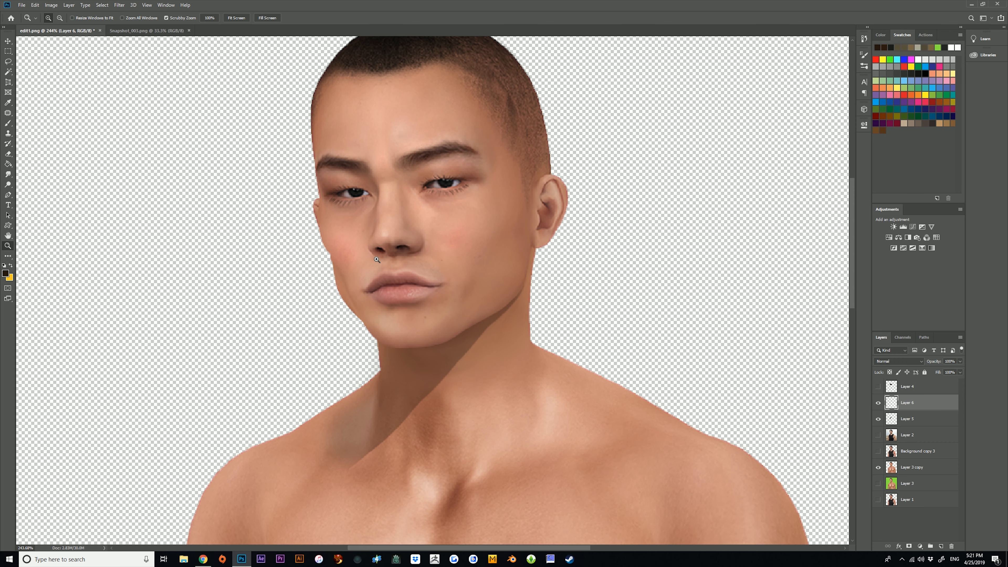
left_click_drag(417, 203, 442, 214)
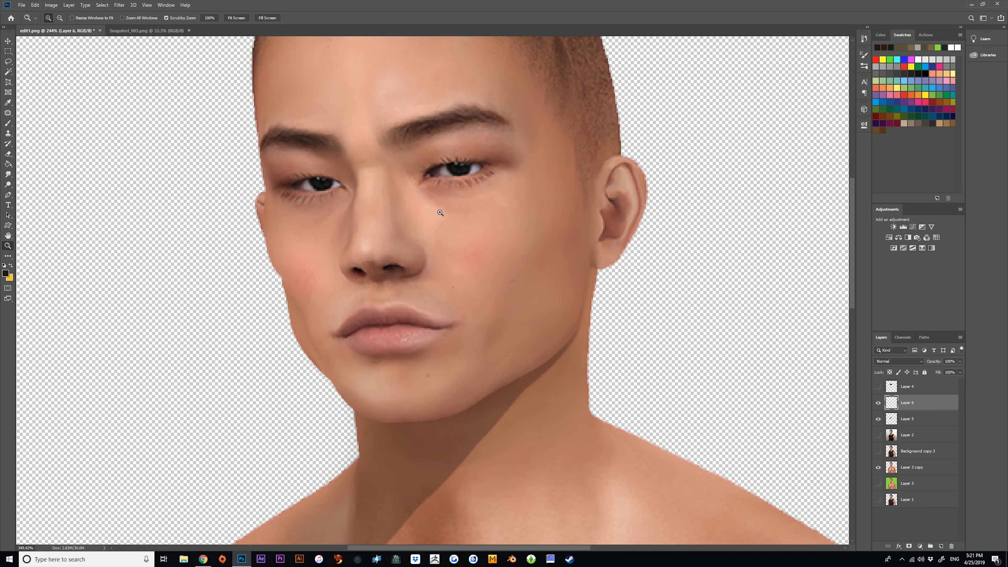
left_click_drag(351, 218, 379, 217)
left_click(5, 62)
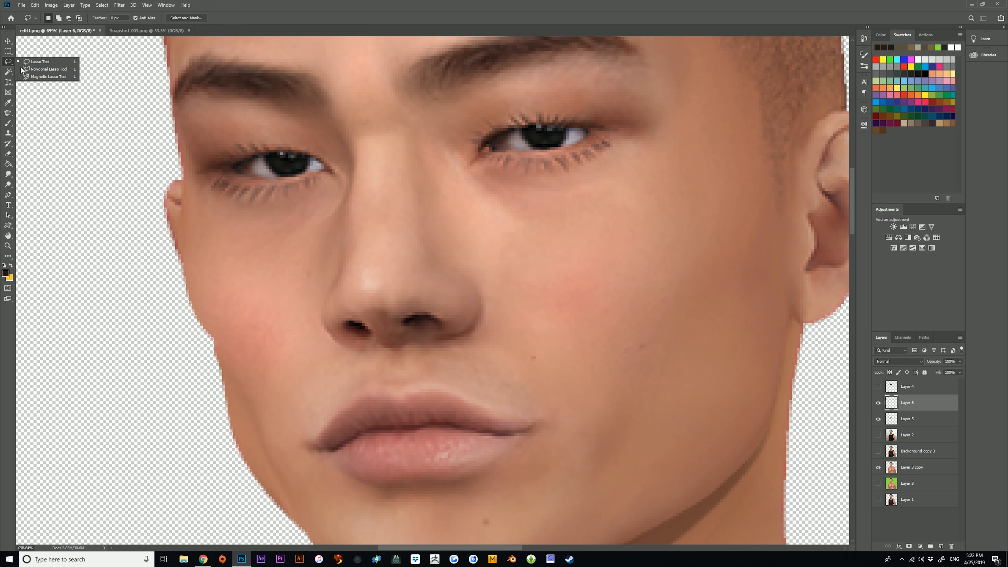
left_click(39, 70)
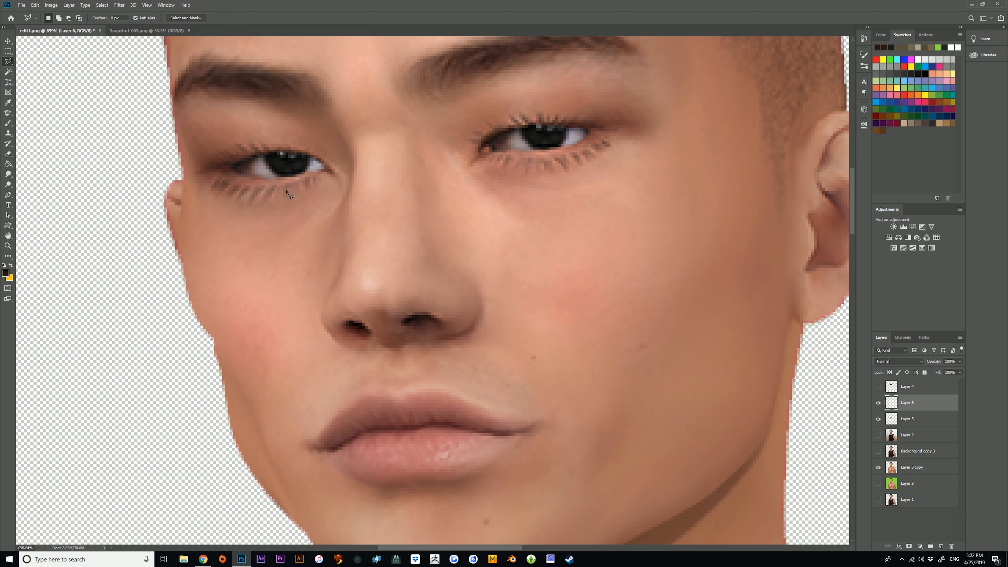
left_click(330, 166)
key("Escape")
left_click(320, 99)
mouse_move(347, 140)
left_mouse_down()
mouse_move(345, 267)
mouse_move(322, 312)
mouse_move(353, 349)
mouse_move(339, 383)
mouse_move(283, 386)
left_mouse_up()
left_click(119, 304)
left_click(320, 100)
Fill the selected nose-shadow area on Layer 6 with the dark brown foreground colour using the Paint Bucket, and clear the selection.
left_click(9, 163)
left_click(315, 232)
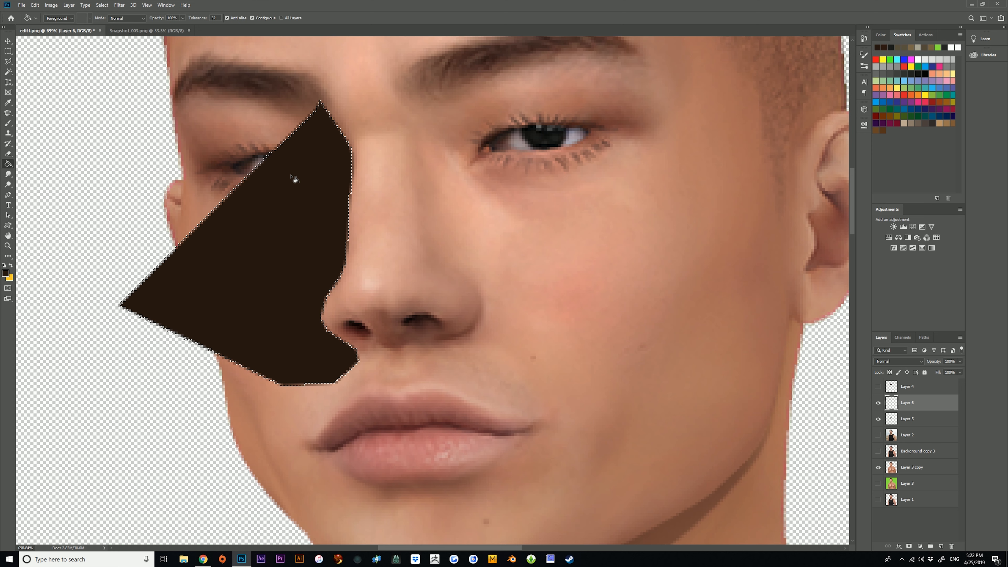
left_click(8, 52)
left_click(349, 104)
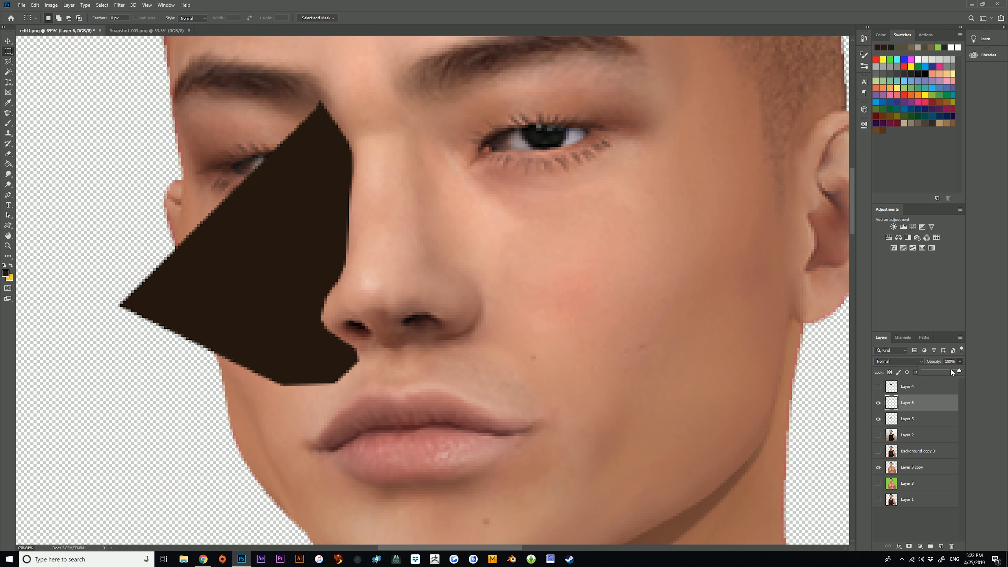
Lower Layer 6's opacity to 30%.
left_click_drag(932, 374, 932, 370)
left_click(908, 419)
left_click(922, 406)
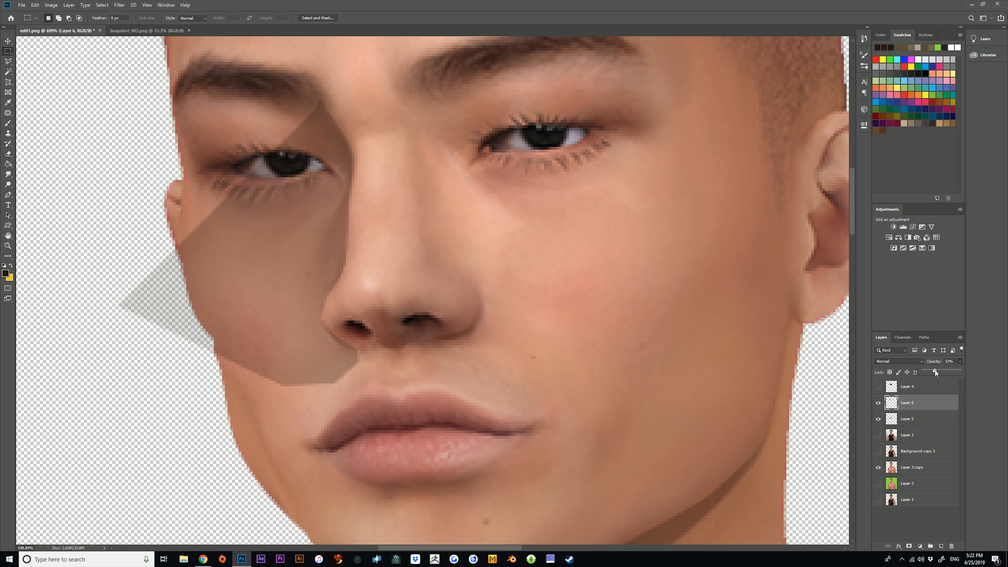
left_click(8, 245)
left_click_drag(423, 184, 439, 166)
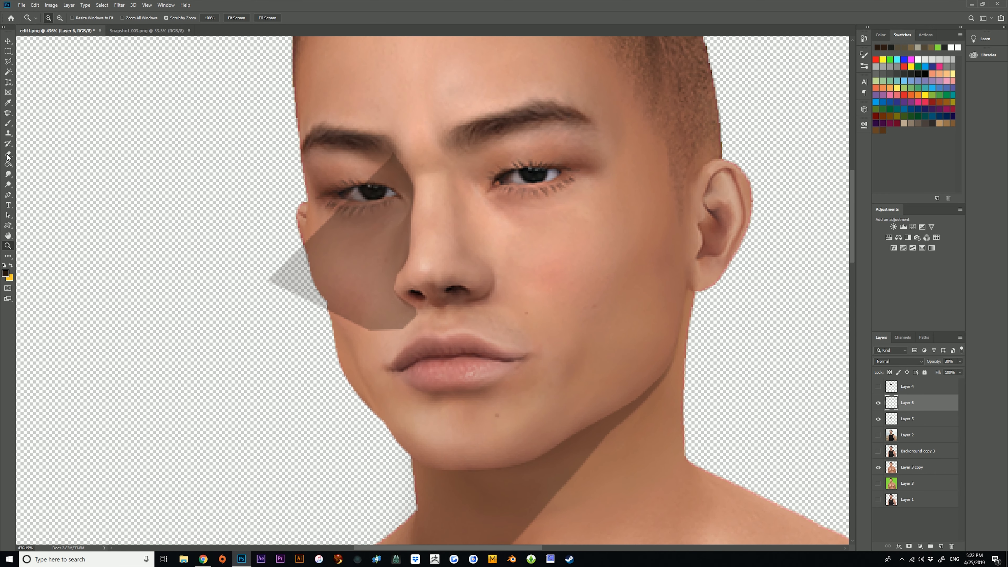
Try softening the nose shadow's upper edge around the far eye with the Smudge tool and a soft Eraser brush.
key("e")
left_click(8, 174)
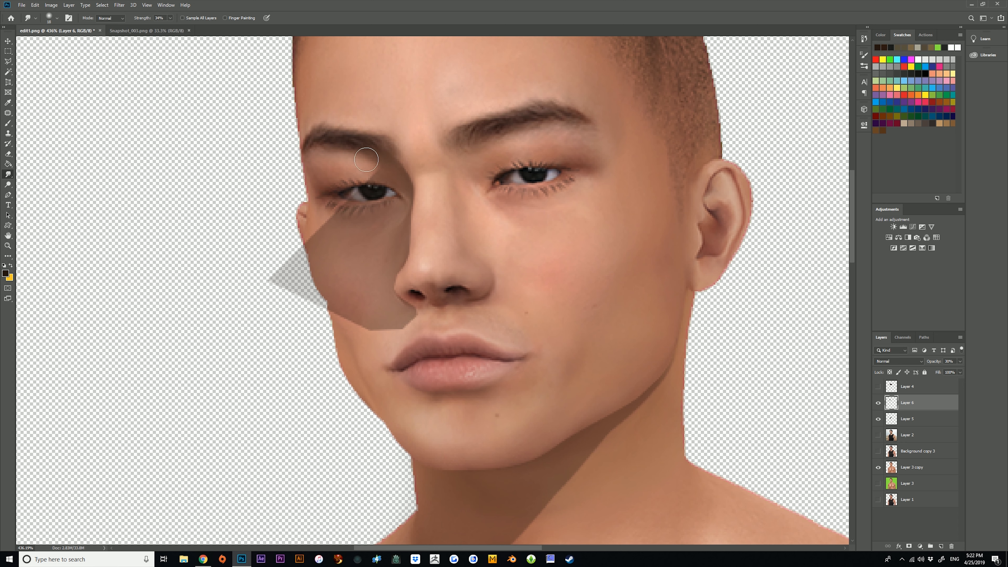
mouse_move(380, 168)
left_mouse_down()
mouse_move(314, 169)
mouse_move(333, 162)
left_mouse_up()
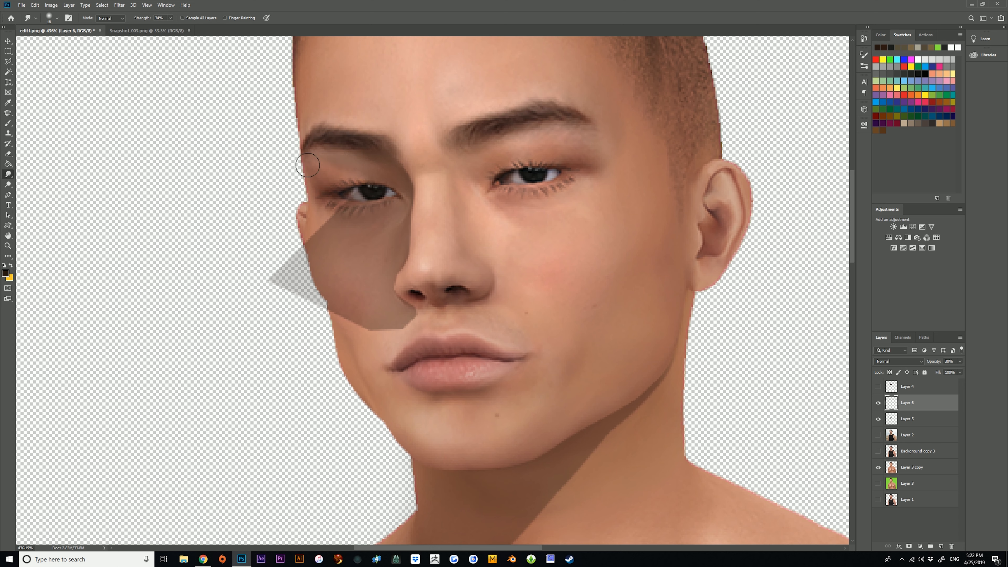
left_click(8, 124)
left_click(8, 154)
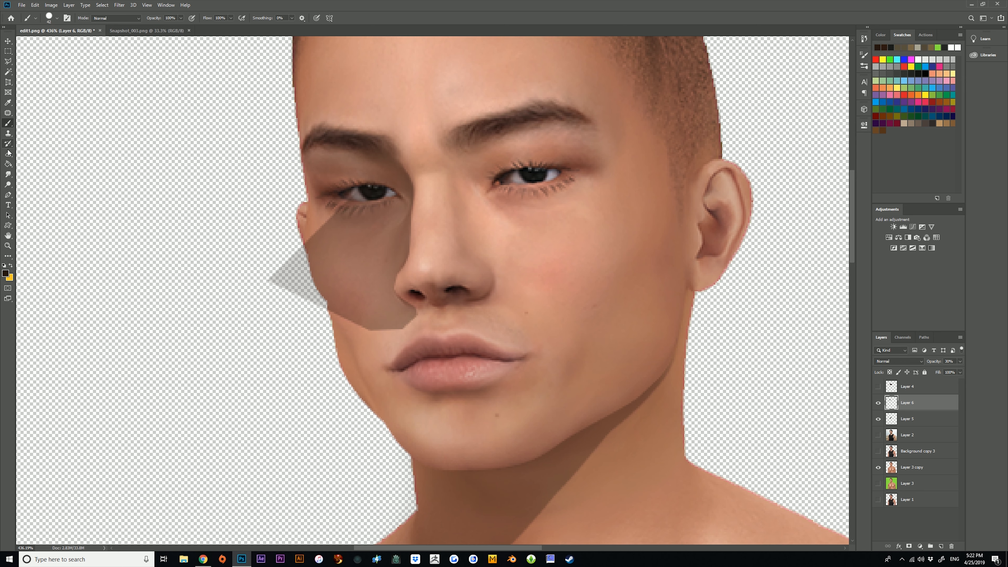
left_click(56, 18)
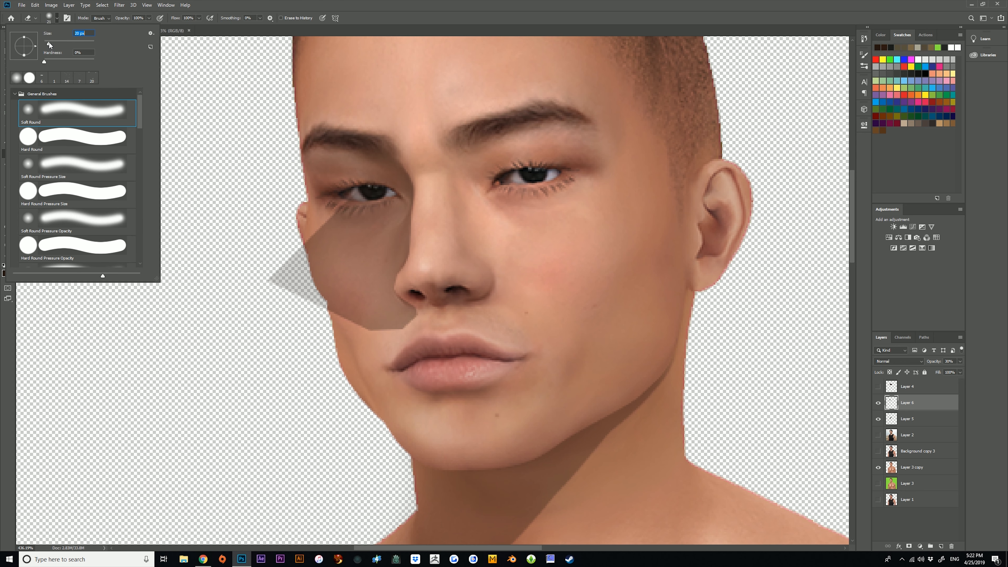
key("Return")
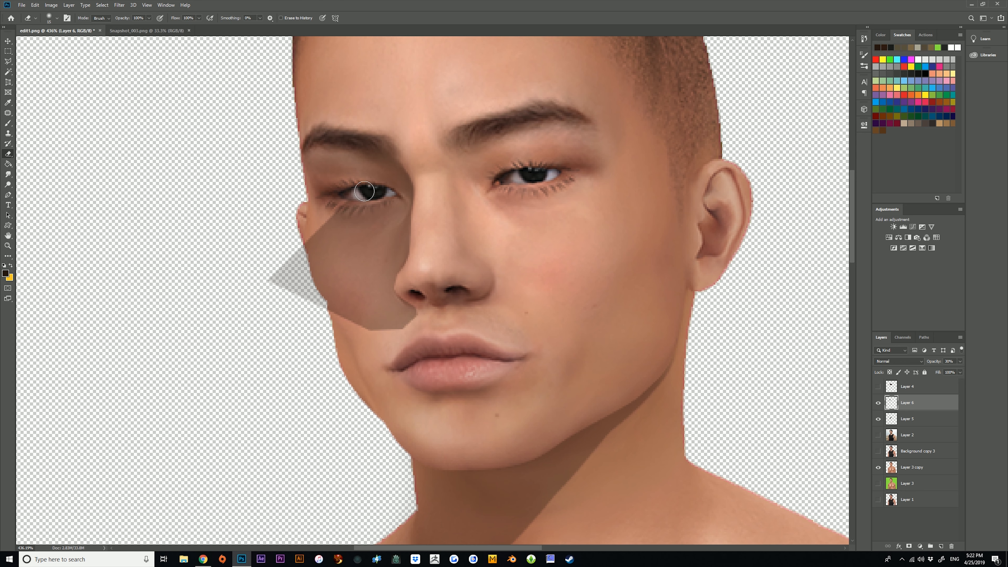
left_click(8, 174)
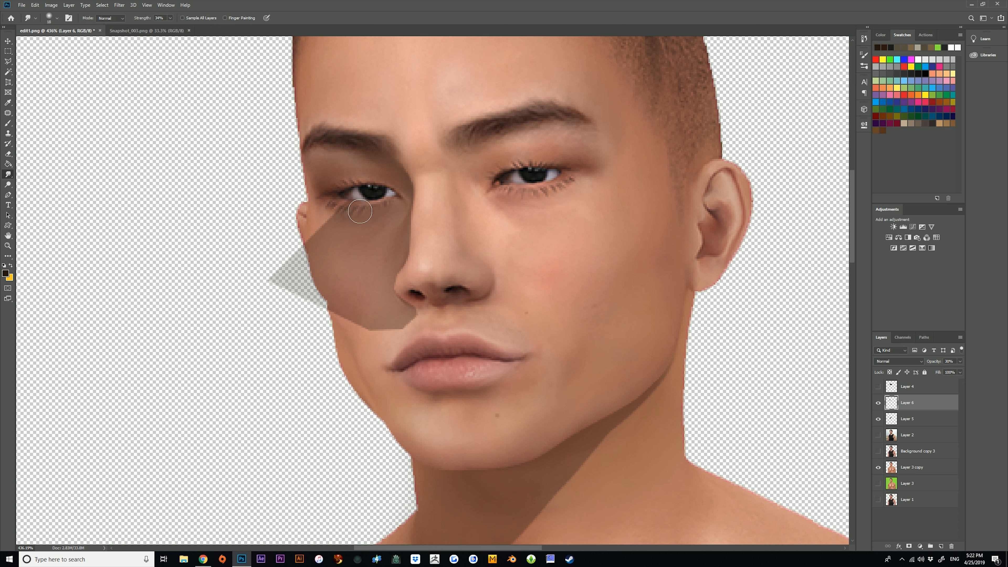
Enlarge the soft Eraser brush and erase the outer and lower parts of the nose shadow over the far cheek.
left_click(8, 153)
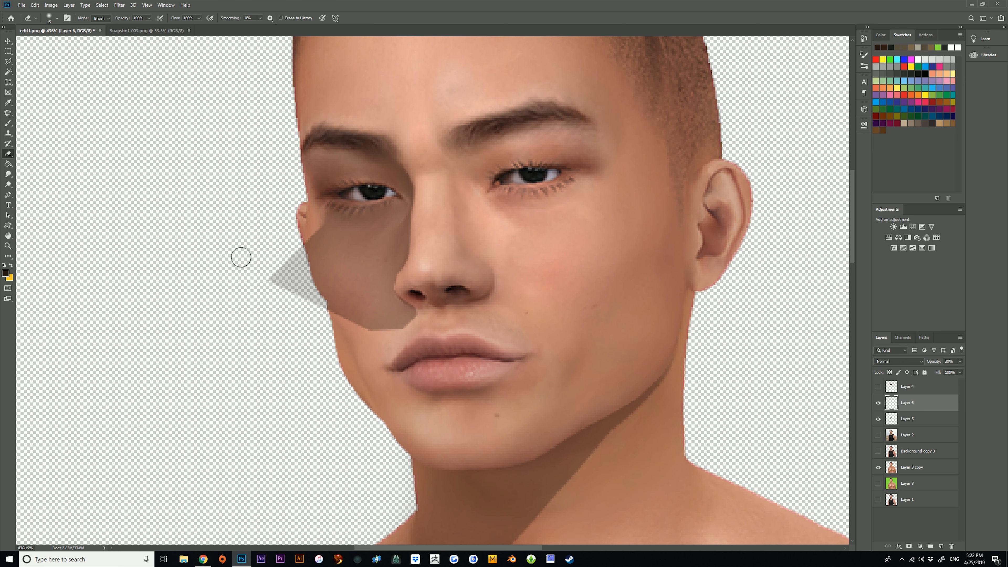
left_click(57, 18)
left_click(58, 44)
mouse_move(219, 250)
left_mouse_down()
mouse_move(232, 235)
mouse_move(288, 361)
left_mouse_up()
left_click_drag(246, 293, 246, 224)
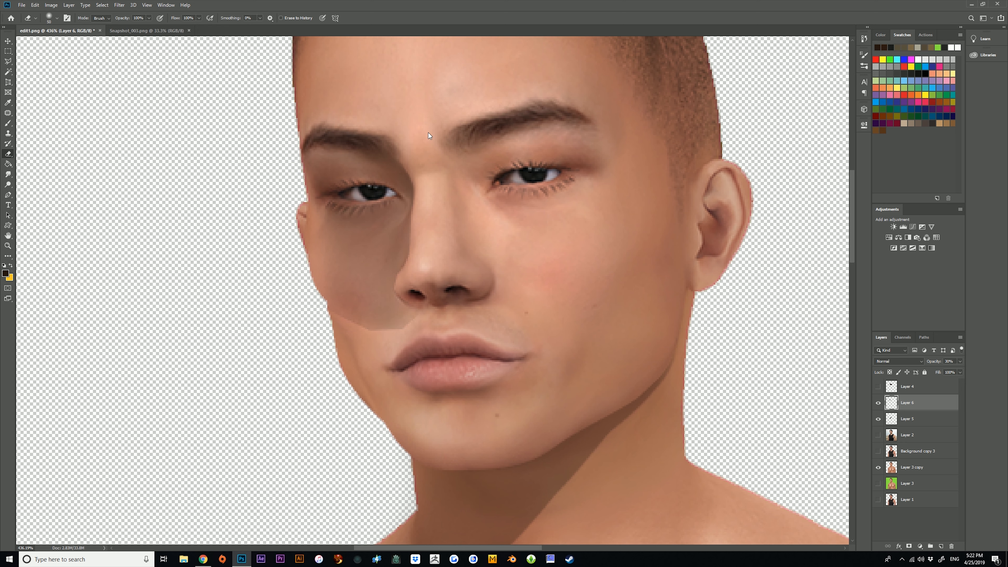
mouse_move(302, 327)
left_mouse_down()
mouse_move(259, 220)
mouse_move(343, 361)
left_mouse_up()
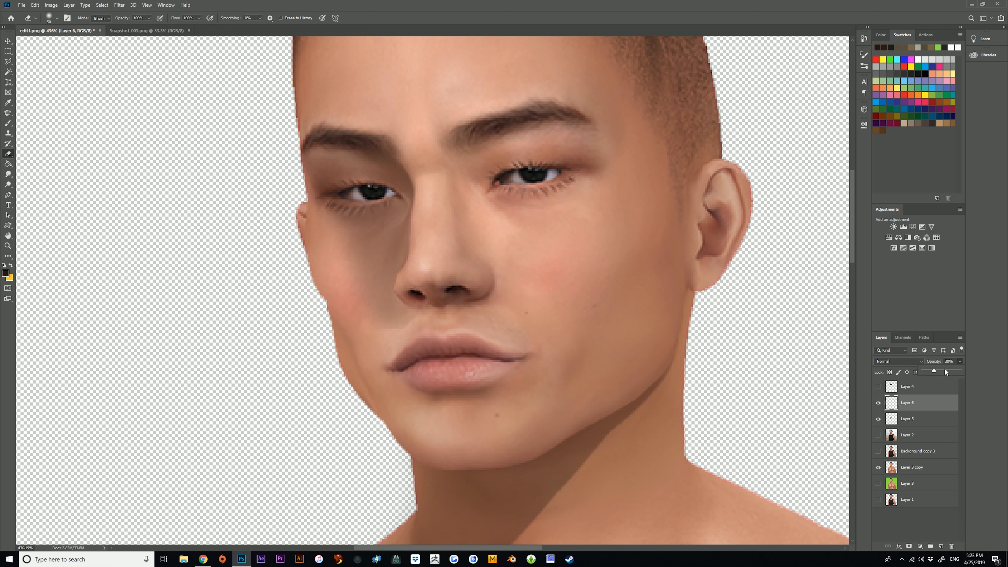
Lower Layer 6's opacity further to make the softened nose shadow fainter.
left_click_drag(945, 372, 931, 371)
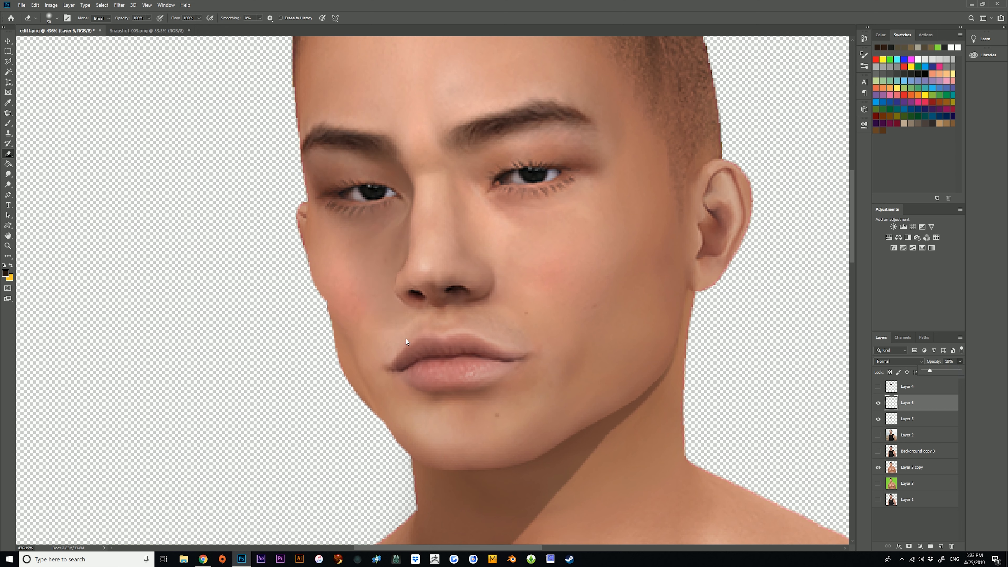
left_click(8, 246)
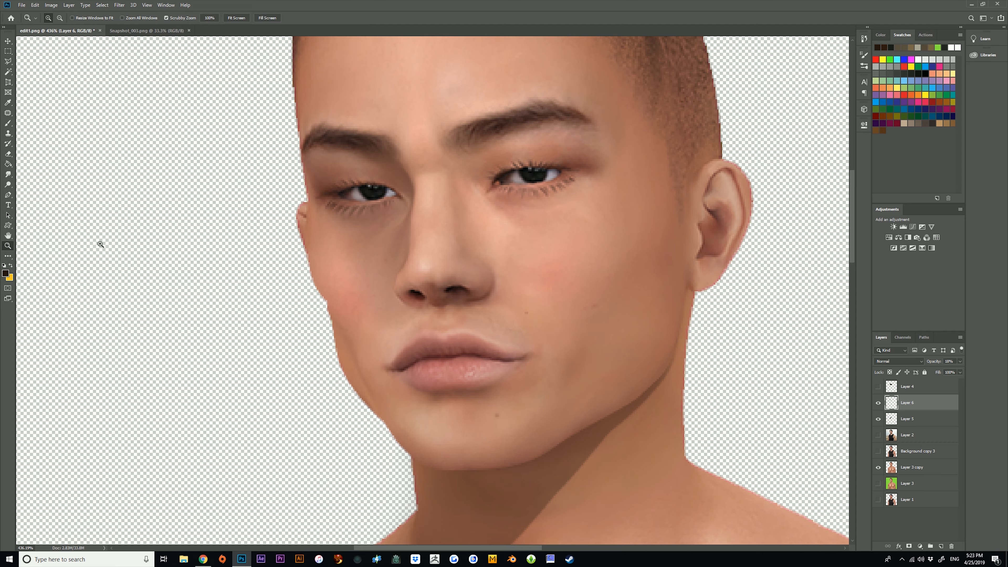
mouse_move(635, 255)
left_mouse_down()
mouse_move(536, 249)
mouse_move(429, 207)
mouse_move(508, 205)
left_mouse_up()
left_click_drag(341, 122, 435, 121)
Compare the whole portrait with Layer 6 hidden and shown, leaving the layer visible.
left_click(8, 153)
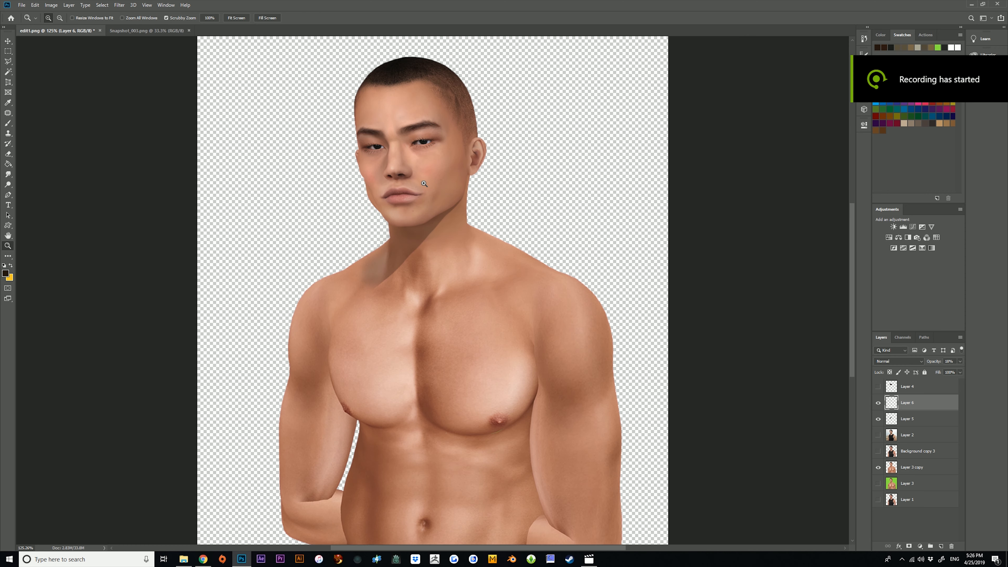
left_click_drag(513, 198, 781, 312)
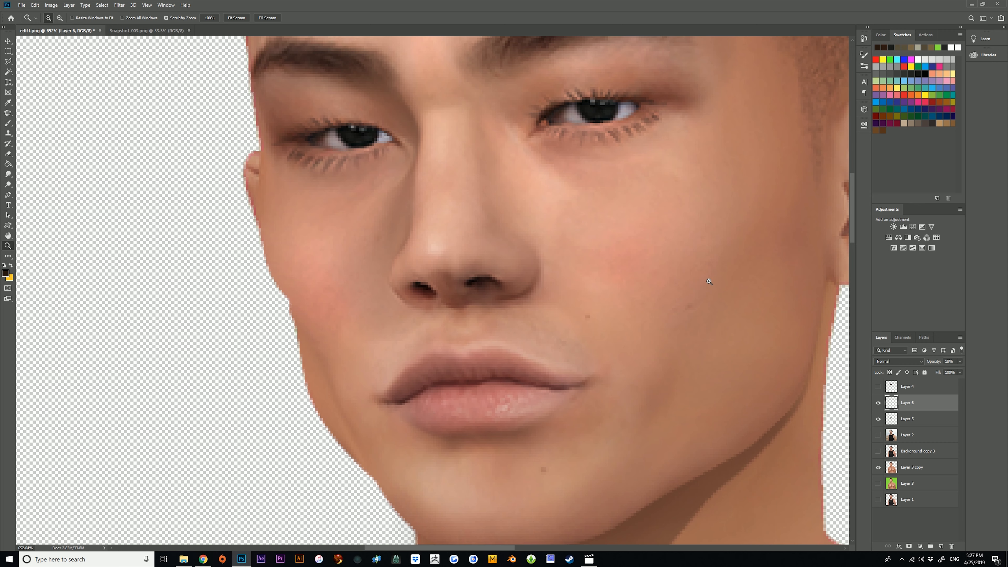
left_click_drag(710, 282, 564, 284)
left_click_drag(467, 249, 475, 251)
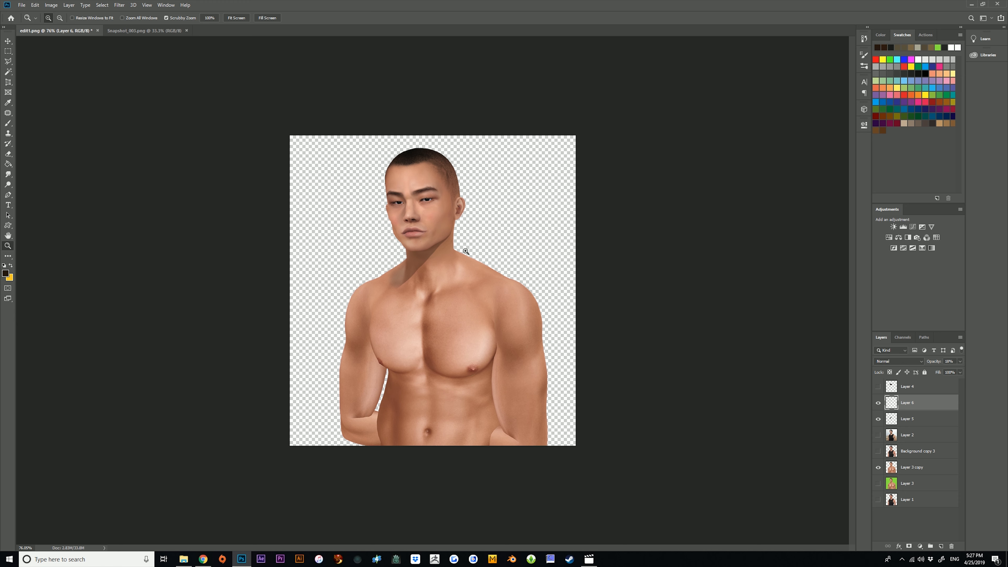
left_click_drag(413, 248, 423, 226)
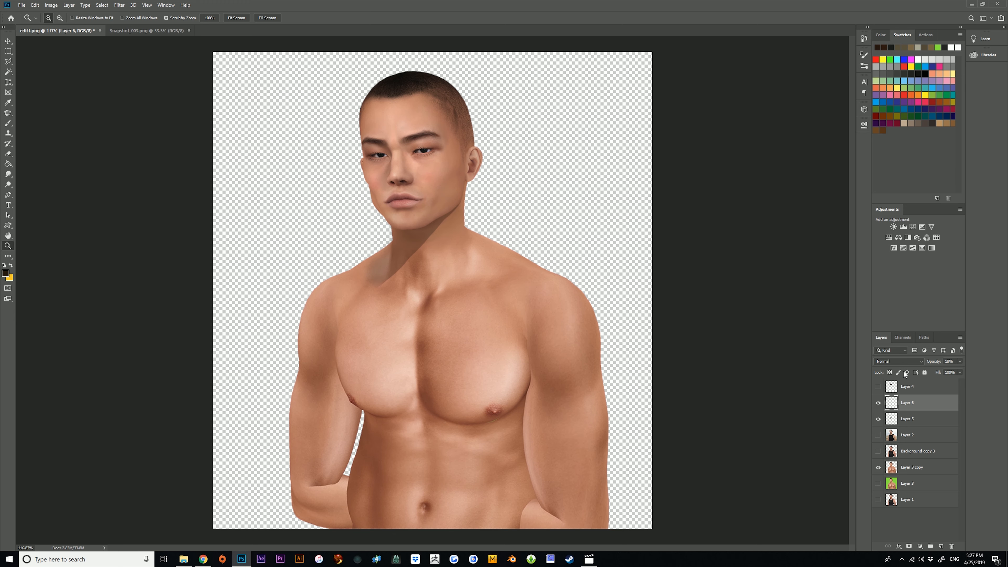
left_click(877, 402)
left_click(876, 402)
left_click(876, 402)
left_click(876, 402)
left_click(876, 402)
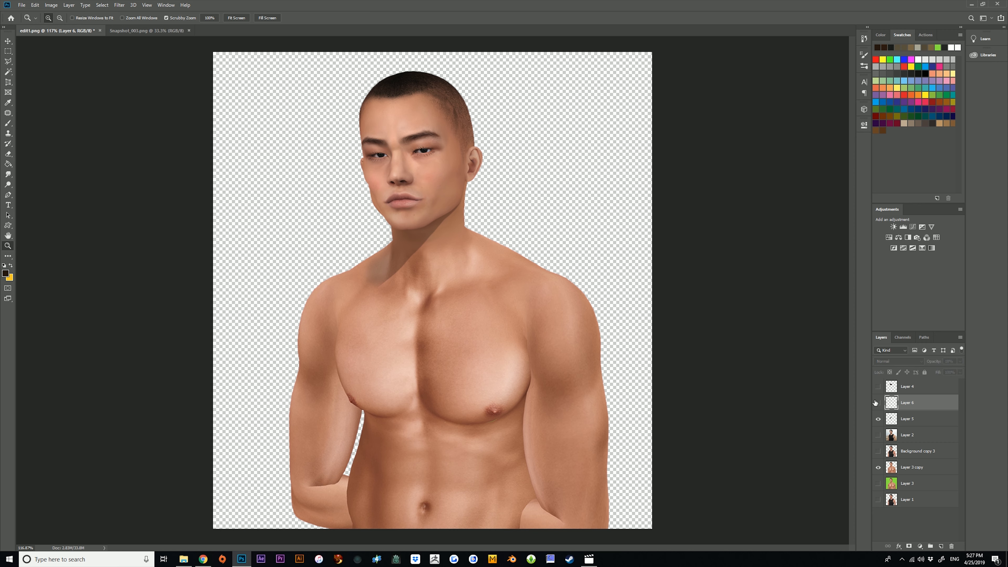
left_click(877, 402)
left_click_drag(549, 262, 534, 264)
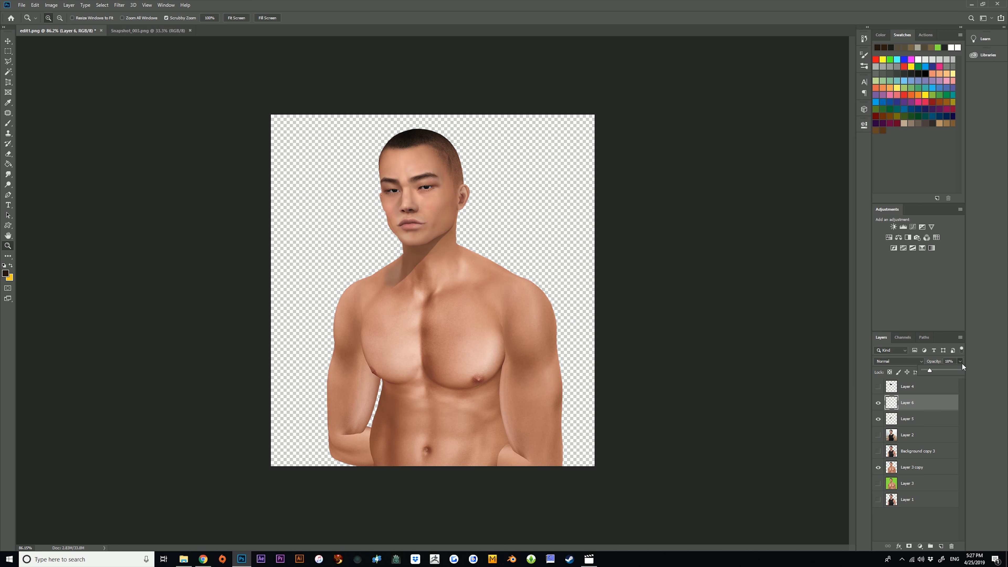
Raise Layer 6's opacity to 35% and check the shadow beside the nose.
left_click_drag(935, 368, 940, 372)
left_click_drag(389, 183, 405, 182)
left_click_drag(430, 429, 434, 432)
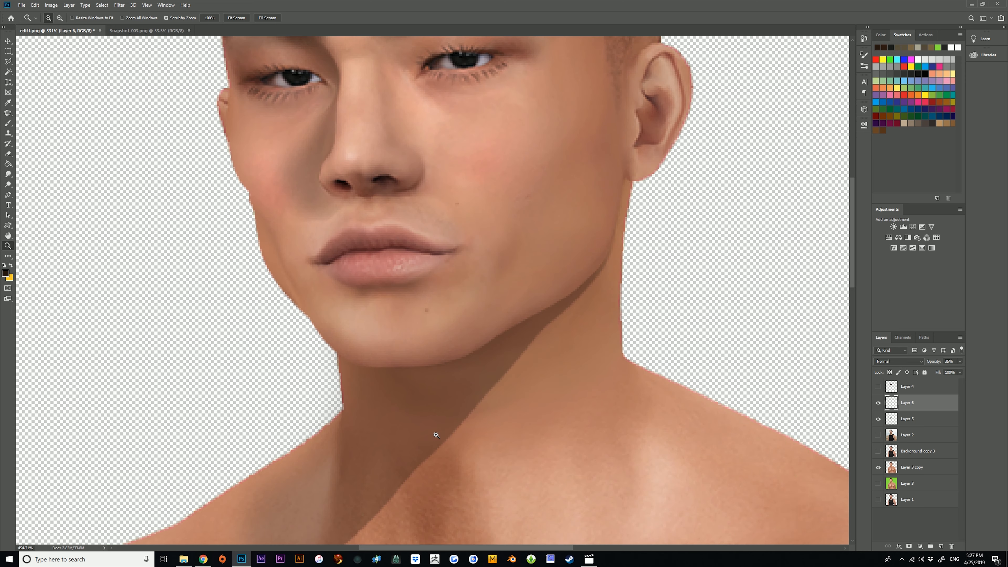
Delete the Layer 6 nose shadow and create a new empty layer directly above Layer 5.
left_click_drag(911, 404, 951, 546)
left_click(941, 547)
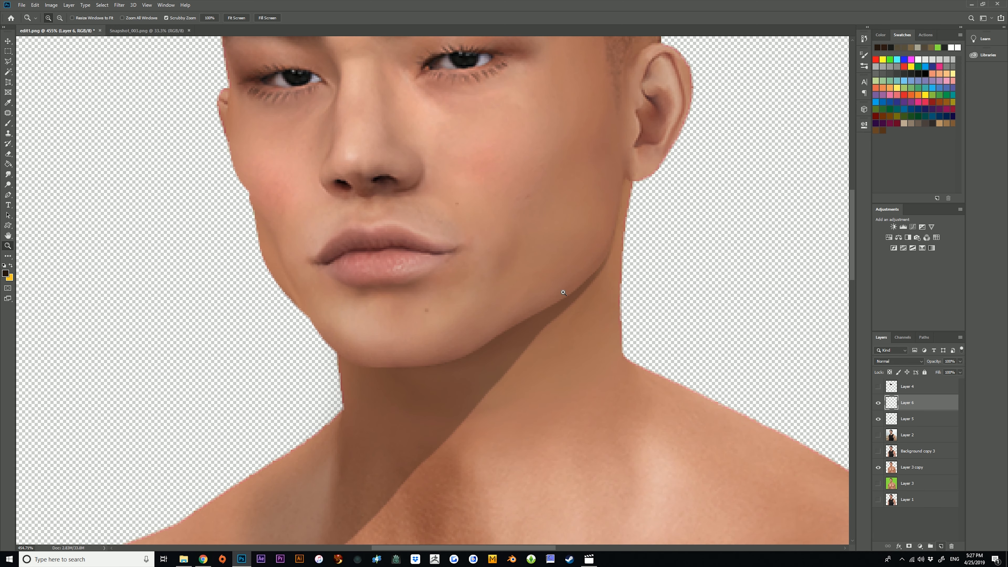
left_click_drag(516, 322, 503, 321)
left_click_drag(432, 217, 451, 220)
left_click_drag(443, 287, 445, 288)
scroll(497, 239, "down", 1)
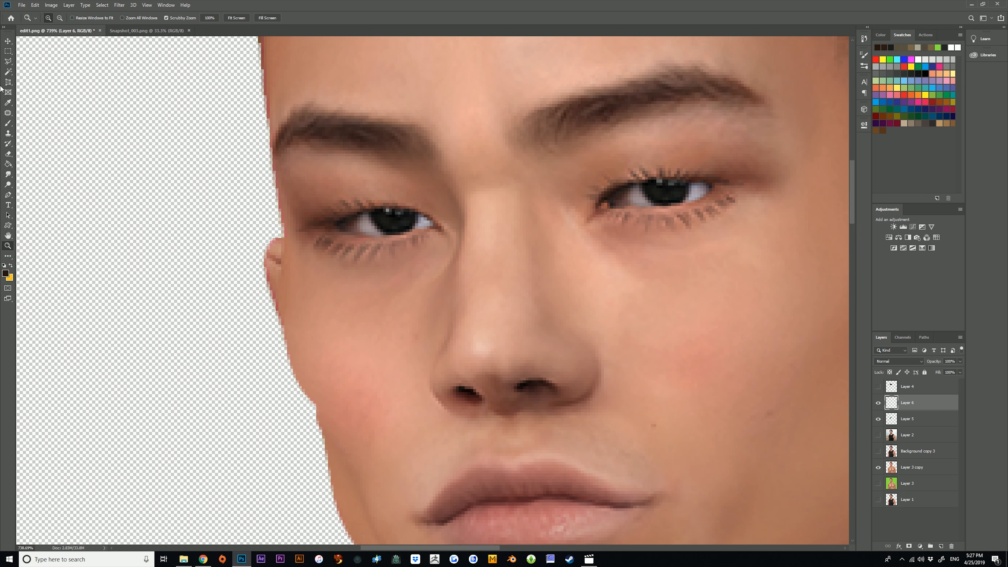
left_click(8, 62)
left_click(422, 160)
left_click(462, 205)
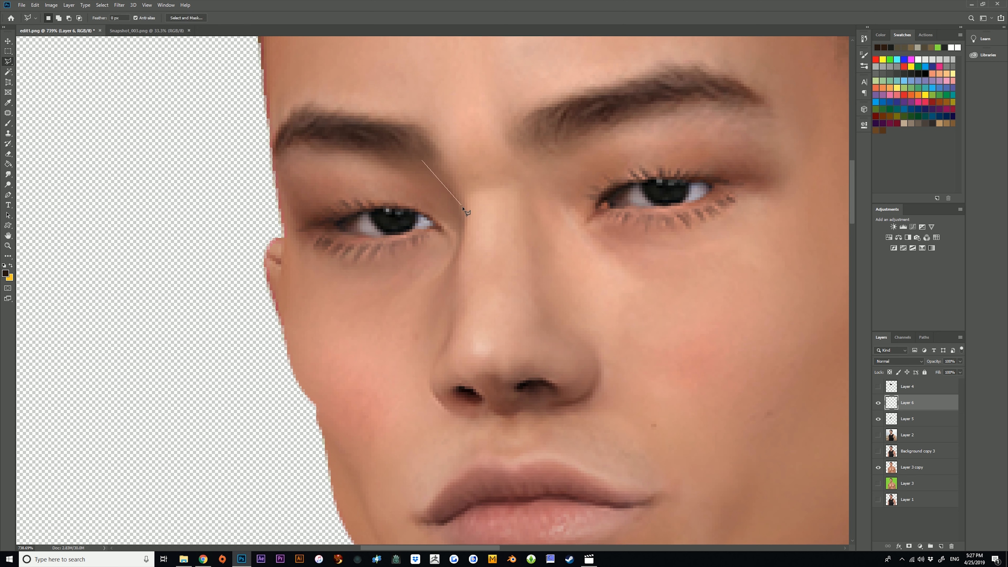
left_click(466, 295)
left_click(435, 384)
left_click(469, 424)
left_click(433, 449)
left_click(314, 412)
key("Escape")
Outline a closed area with the Polygonal Lasso from the inner brow down the nose's far side and back across the far cheek.
left_click(428, 150)
left_click(459, 195)
left_click(463, 254)
left_click(456, 324)
left_click(437, 369)
left_click(435, 394)
left_click(451, 418)
left_click(394, 418)
left_click(302, 314)
left_click(369, 257)
left_click(405, 186)
left_click(428, 151)
Fill the selected nose-shadow area with the dark brown foreground colour using the Paint Bucket, and clear the selection.
left_click(8, 164)
left_click(377, 294)
key("ctrl+d")
key("m")
Reduce the new nose-shadow layer's opacity to 29% and check it on the whole portrait.
left_click(961, 361)
left_click_drag(960, 369, 934, 370)
left_click(8, 246)
left_click_drag(429, 256, 286, 254)
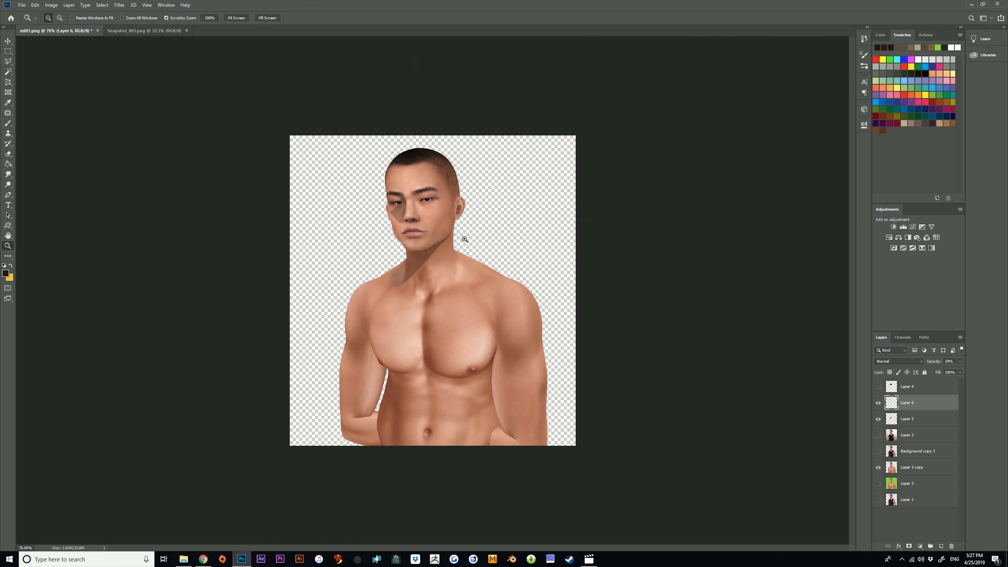
left_click_drag(409, 189, 502, 239)
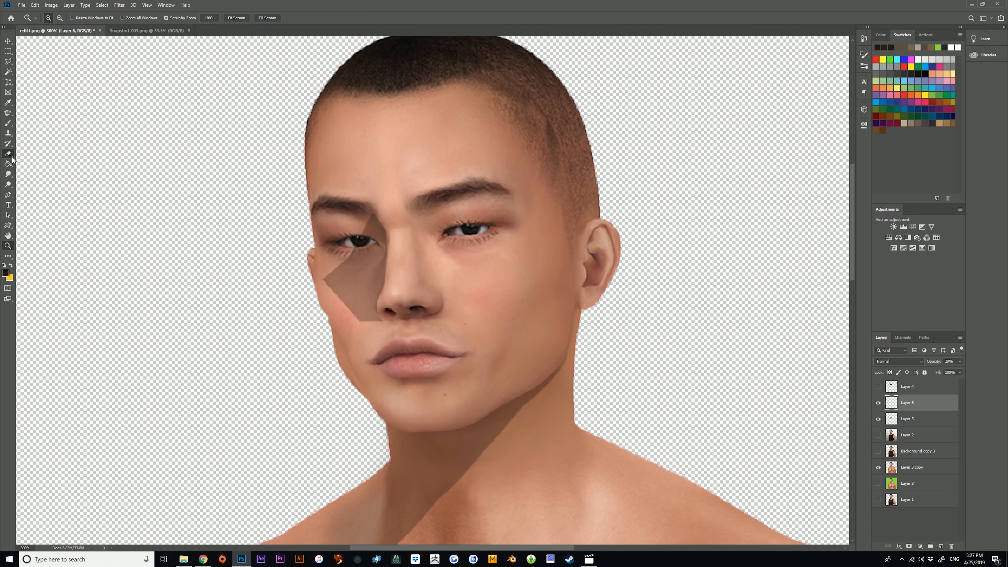
Soften the outer and lower edges of the nose shadow on the far cheek with a large soft Eraser.
left_click(8, 154)
left_click(5, 174)
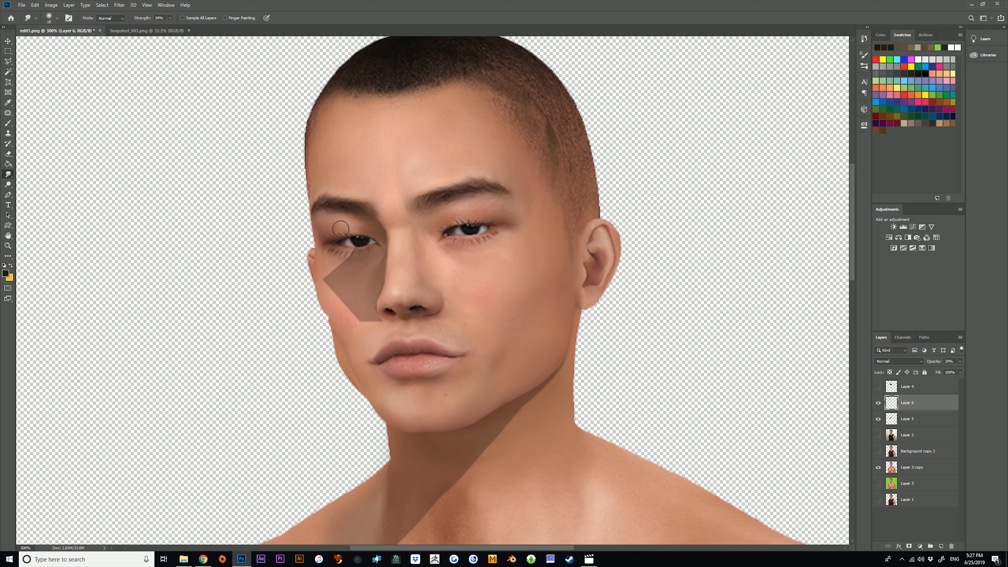
left_click(8, 154)
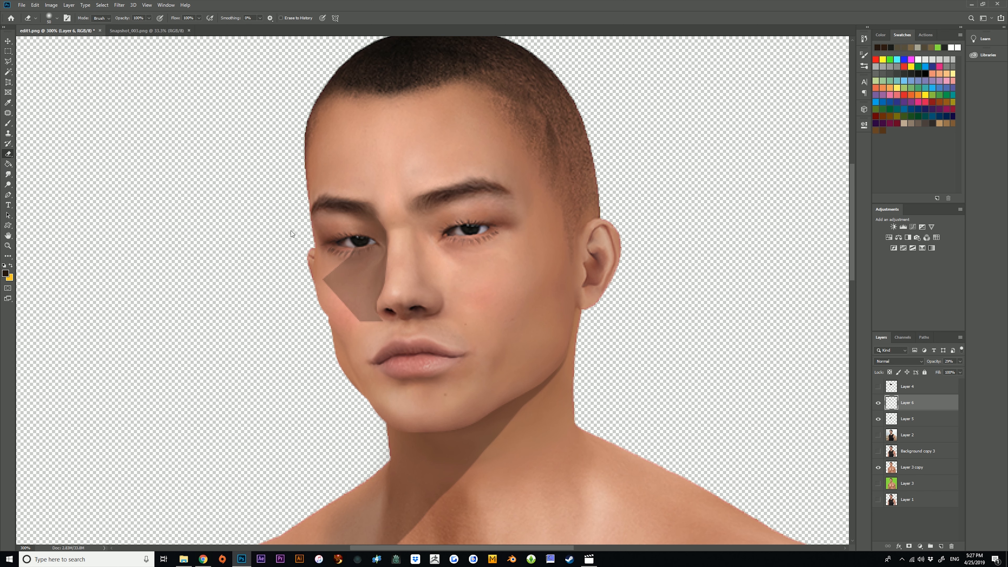
mouse_move(291, 234)
left_mouse_down()
mouse_move(284, 282)
mouse_move(284, 245)
mouse_move(309, 308)
left_mouse_up()
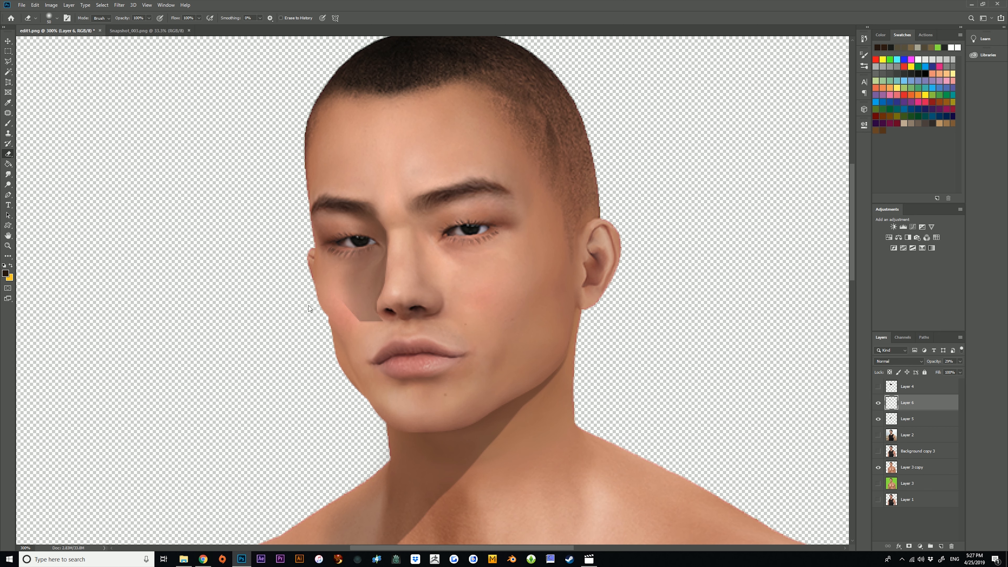
left_click_drag(364, 329, 312, 298)
Lower the softened nose shadow's layer opacity below 29% and review it on the whole portrait.
left_click(7, 245)
mouse_move(401, 286)
left_mouse_down()
mouse_move(421, 329)
mouse_move(440, 330)
left_mouse_up()
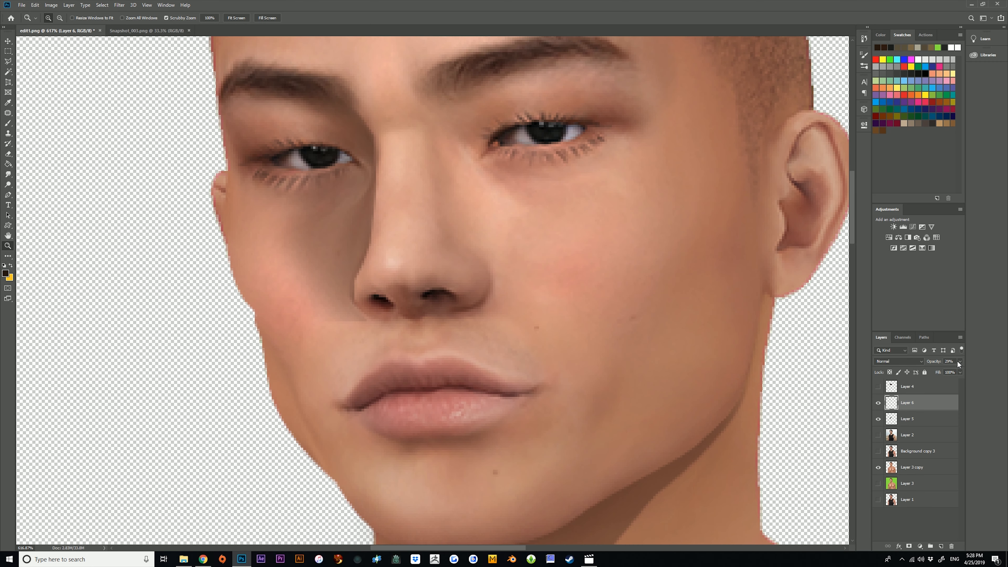
left_click_drag(929, 369, 928, 371)
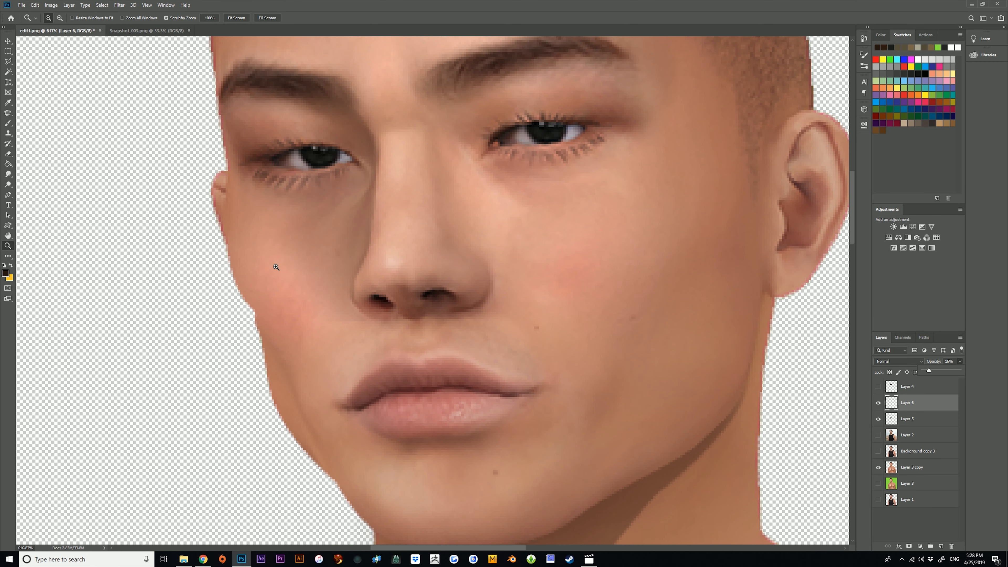
left_click_drag(358, 322, 273, 314)
mouse_move(404, 159)
left_mouse_down()
mouse_move(432, 155)
mouse_move(403, 117)
mouse_move(421, 147)
left_mouse_up()
left_click_drag(346, 210, 313, 203)
mouse_move(400, 168)
left_mouse_down()
mouse_move(477, 185)
mouse_move(398, 151)
left_mouse_up()
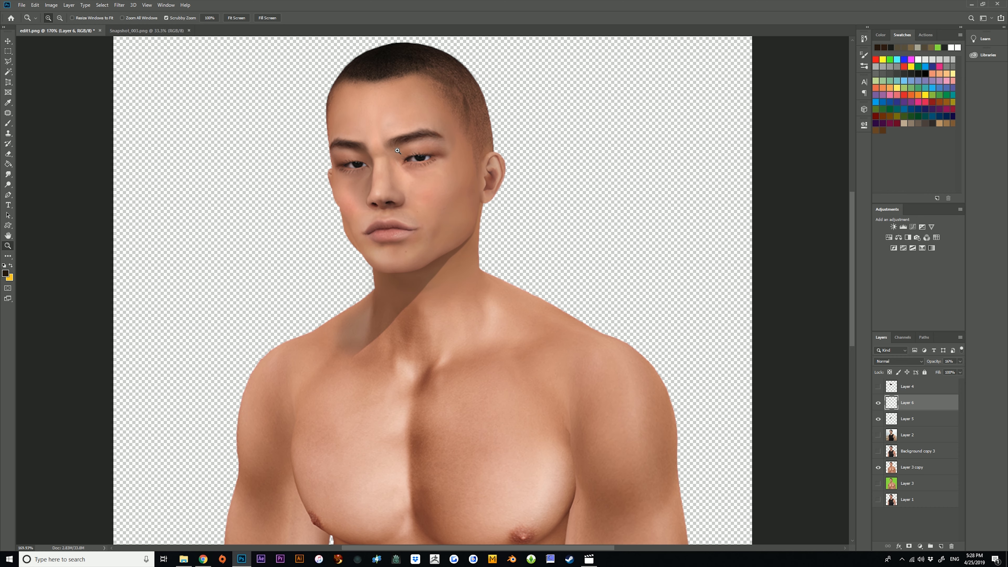
Outline an angular area from under the far eye across the cheek and along the nose's far side with the Polygonal Lasso.
left_click_drag(397, 150, 405, 129)
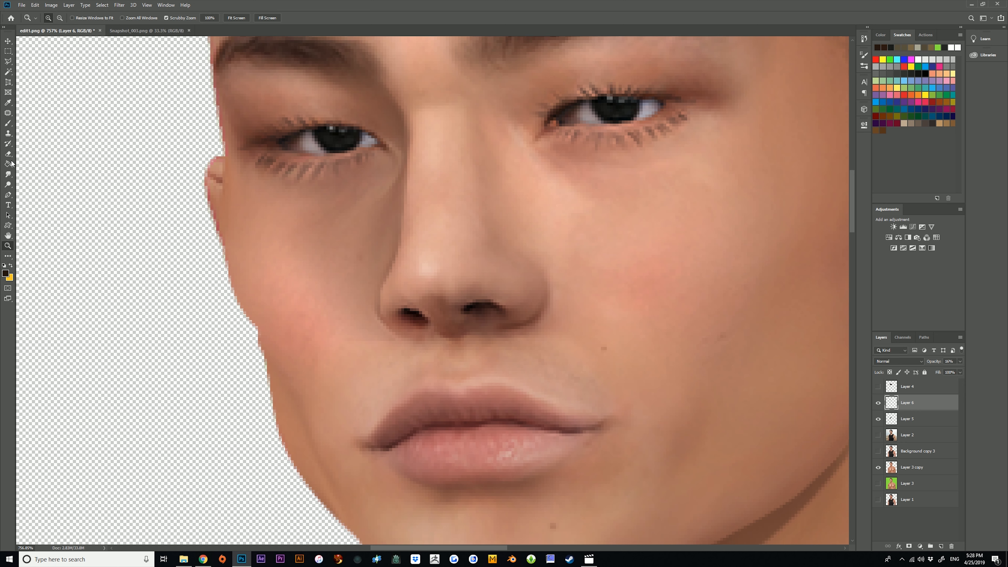
left_click(8, 61)
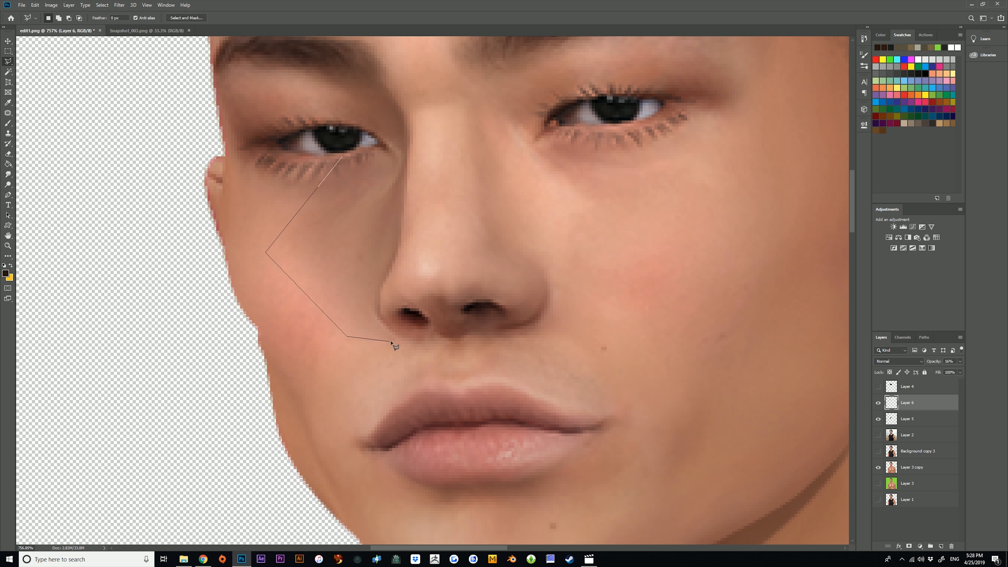
mouse_move(381, 329)
left_mouse_down()
mouse_move(375, 232)
mouse_move(343, 157)
left_mouse_up()
Fill the angular cheek selection on Layer 6 with the dark brown foreground colour, clear the selection, and check the whole portrait.
left_click(8, 164)
left_click(339, 234)
left_click(8, 51)
left_click(163, 85)
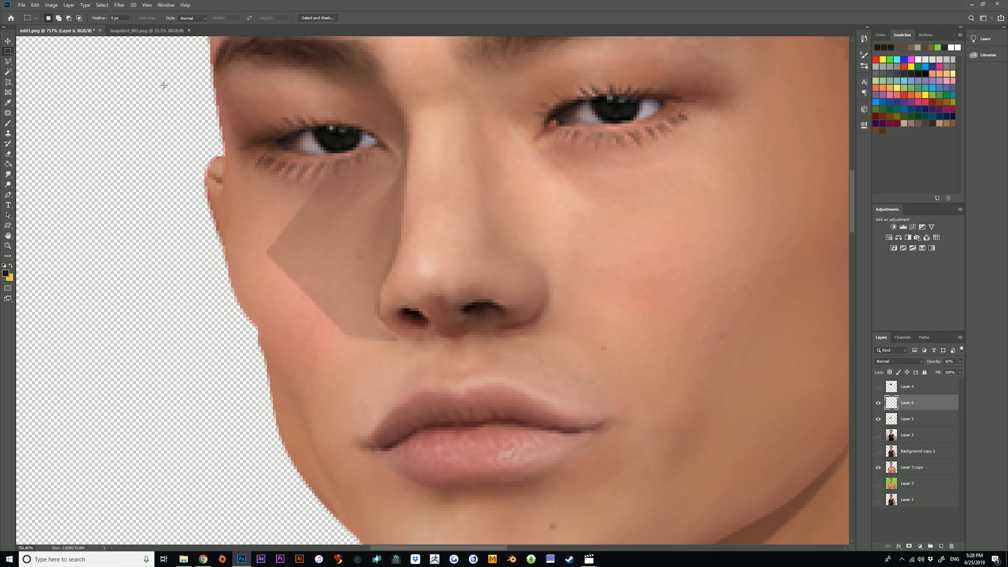
left_click(8, 245)
left_click_drag(344, 258, 249, 259)
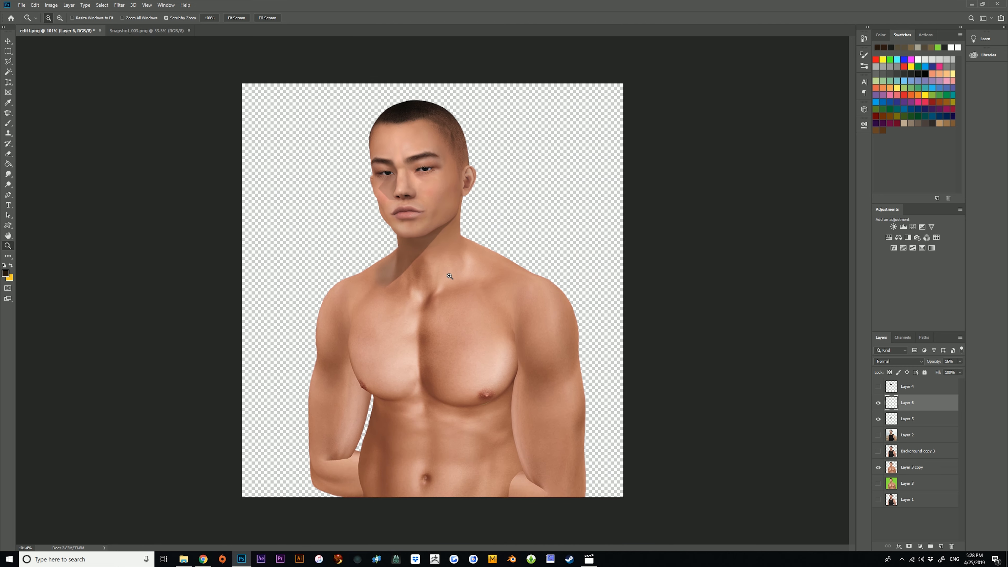
Erase the angular shadow fill from the far cheek on Layer 6.
left_click_drag(394, 183, 434, 186)
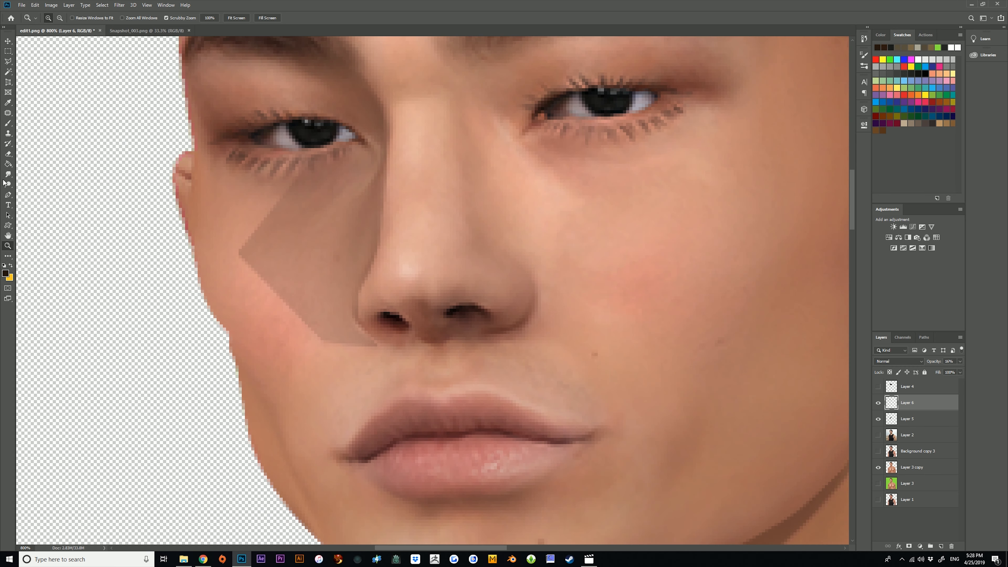
left_click(7, 155)
mouse_move(270, 155)
left_mouse_down()
mouse_move(218, 254)
mouse_move(233, 318)
mouse_move(266, 348)
mouse_move(391, 398)
left_mouse_up()
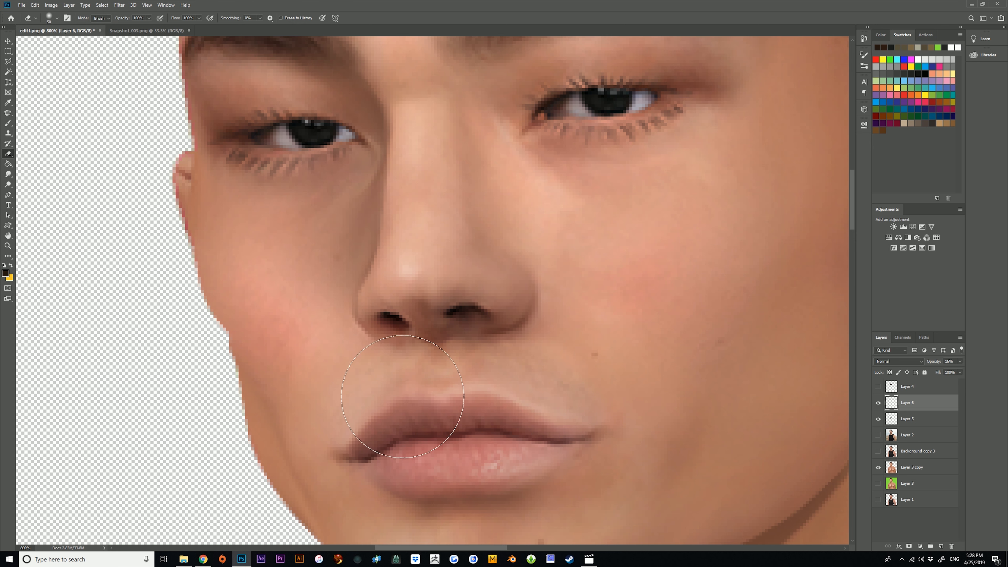
left_click(7, 62)
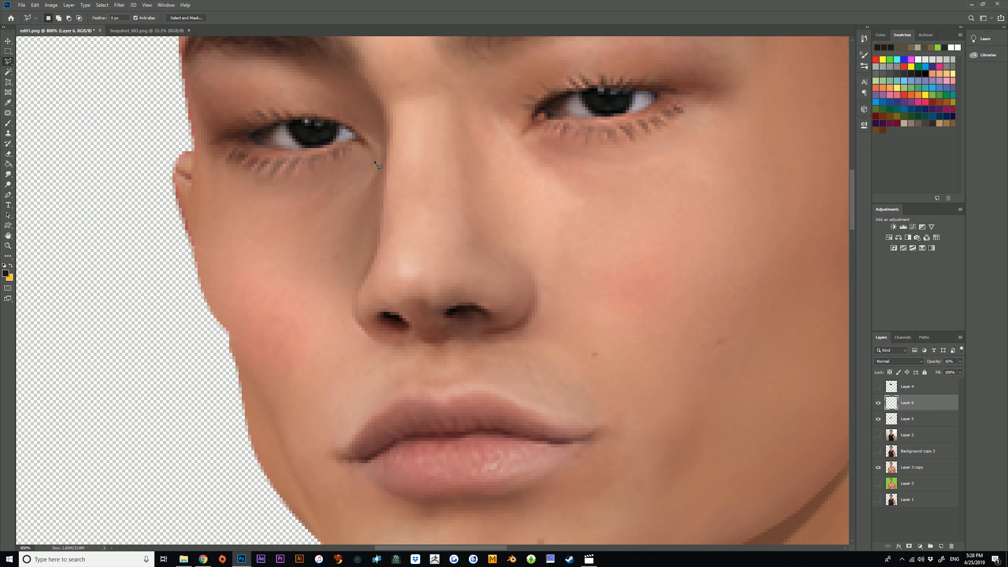
left_click(222, 242)
left_click(346, 308)
key("Escape")
Outline a smaller triangular area on the far cheek along the nose's far side with the Polygonal Lasso.
left_click(381, 167)
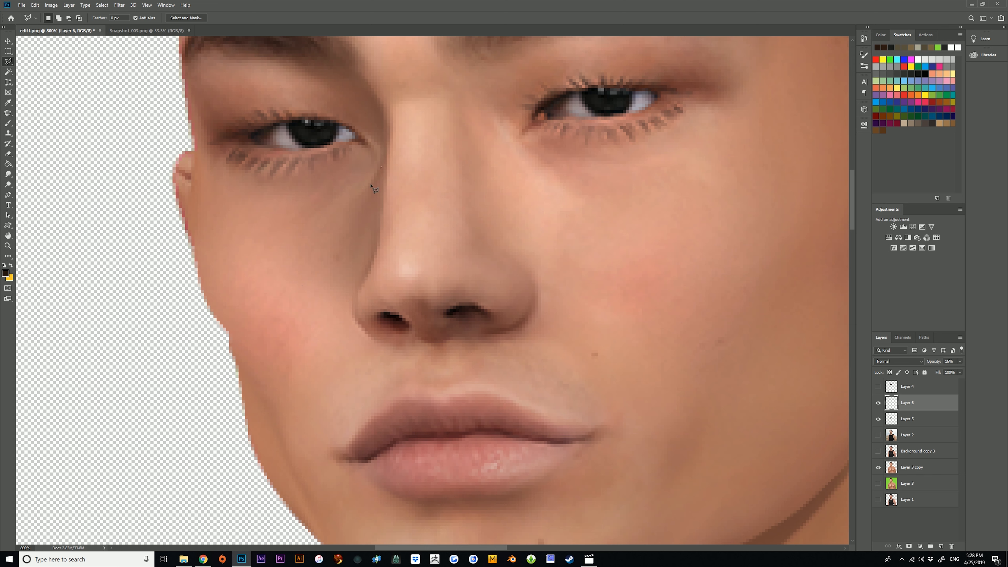
left_click(280, 239)
left_click(350, 297)
double_click(377, 238)
Fill the triangular cheek selection on Layer 6 with the dark brown foreground colour, clear the selection, and check the whole portrait.
left_click(8, 154)
left_click(9, 166)
left_click(367, 252)
left_click(8, 52)
left_click(170, 113)
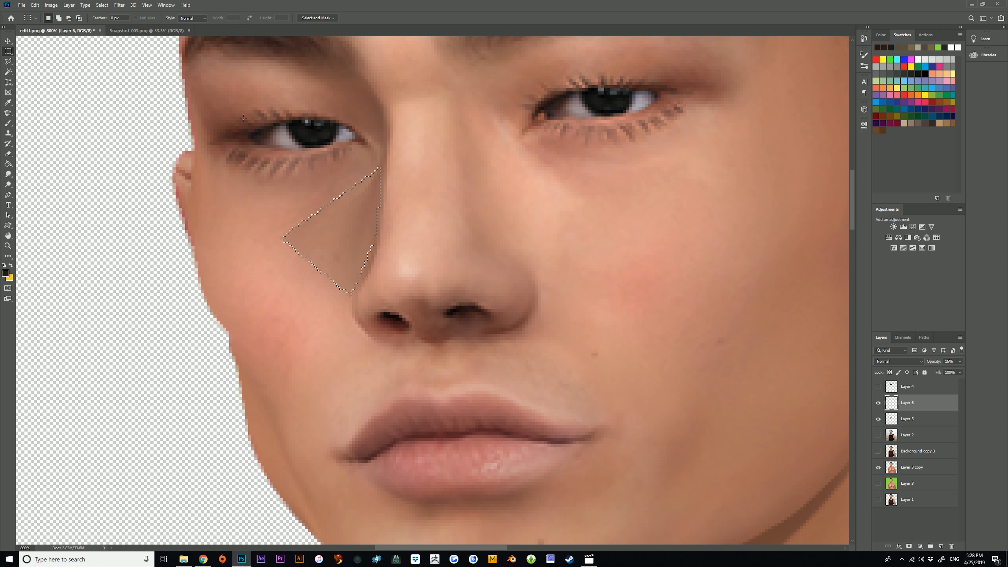
left_click(8, 246)
left_click_drag(433, 263, 354, 259)
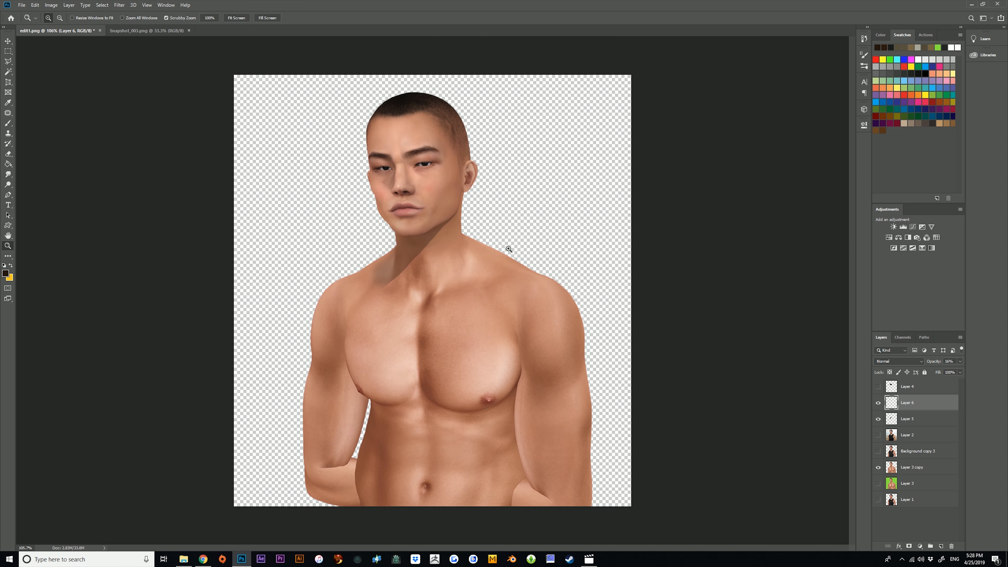
Soften the outer edge of the triangular cheek shadow with the Eraser and check it on the whole portrait.
left_click_drag(384, 172, 455, 173)
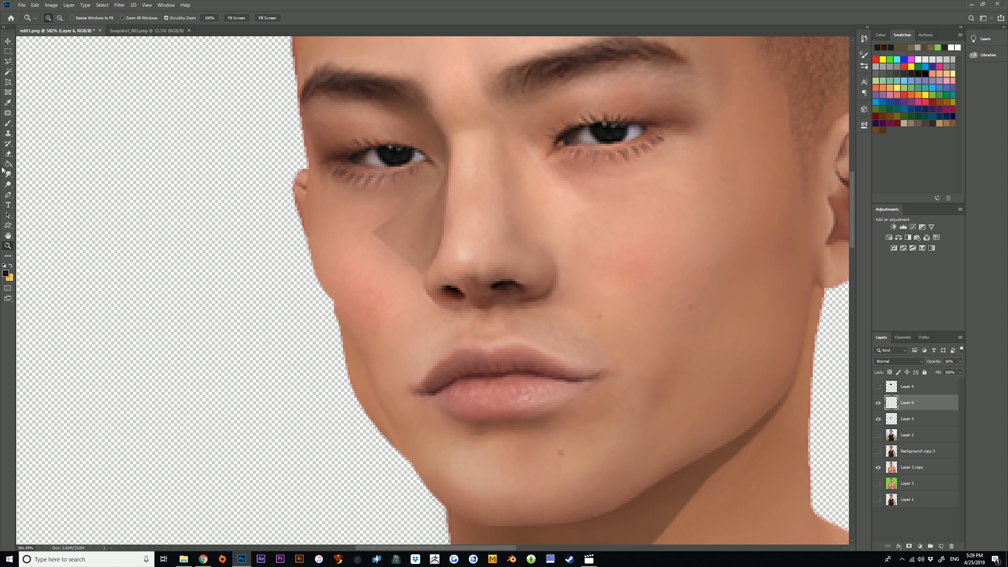
left_click(8, 155)
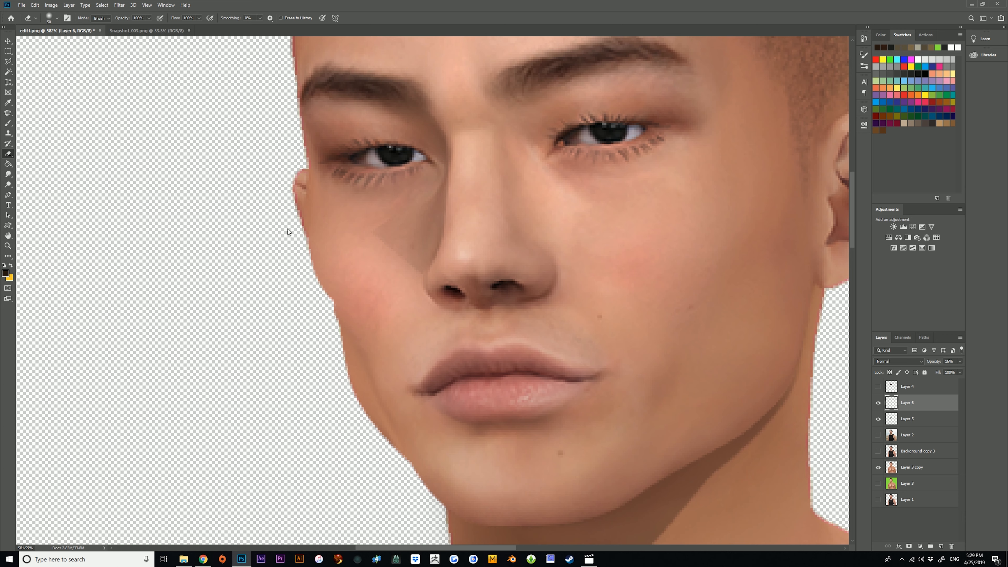
left_click(8, 246)
left_click_drag(424, 248, 365, 237)
Outline the underside of the nose, following the nostrils and reaching down toward the upper lip, with the Polygonal Lasso.
left_click_drag(405, 196, 443, 192)
left_click_drag(338, 196, 371, 198)
mouse_move(421, 222)
left_mouse_down()
mouse_move(388, 221)
mouse_move(420, 223)
left_mouse_up()
left_click(8, 61)
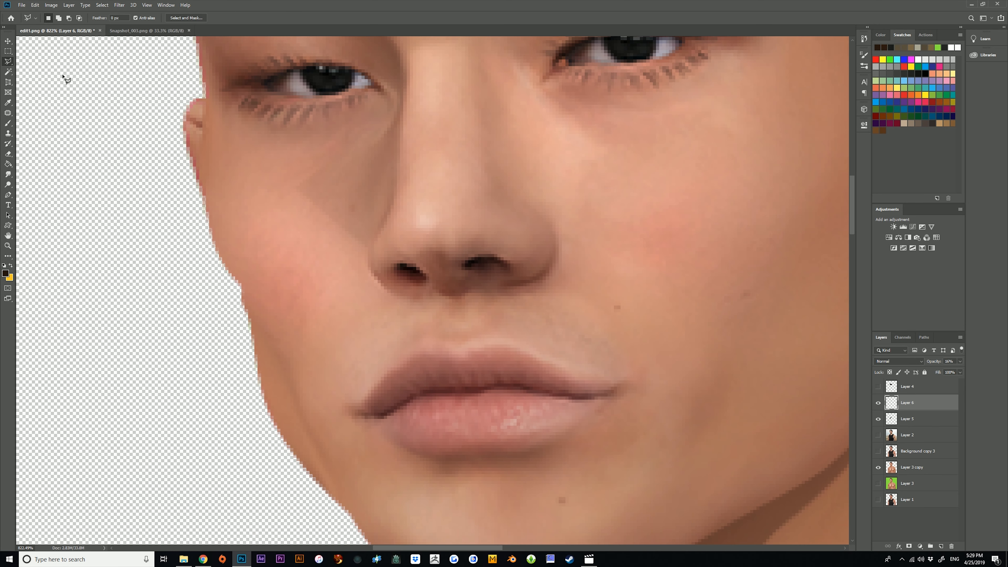
left_click(382, 232)
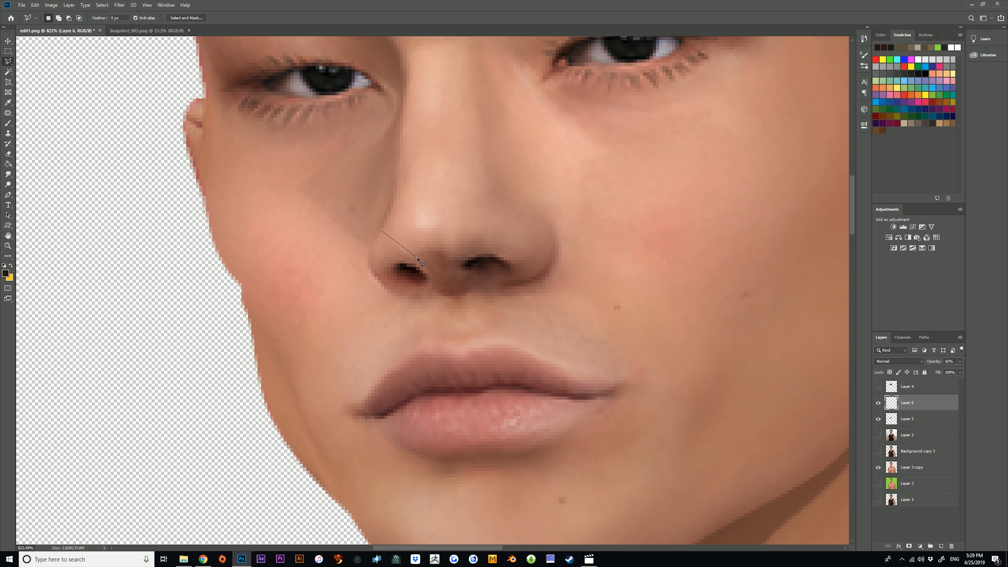
left_click(445, 254)
left_click(468, 269)
left_click(481, 262)
left_click(515, 265)
left_click(536, 283)
left_click(512, 328)
left_click(432, 330)
left_click(397, 324)
left_click(364, 274)
double_click(362, 248)
Fill the under-nose selection with dark brown on a new layer, clear the selection, and lower the layer's opacity to 14%.
key("e")
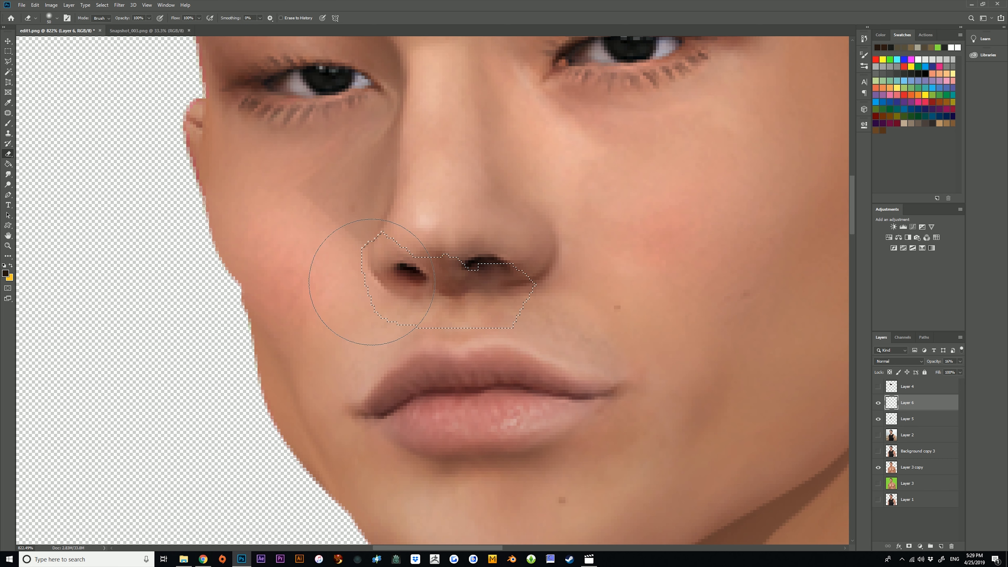
left_click(941, 547)
left_click(8, 164)
left_click(499, 318)
left_click(8, 51)
key("ctrl+d")
mouse_move(929, 371)
left_mouse_down()
mouse_move(920, 371)
mouse_move(929, 372)
left_mouse_up()
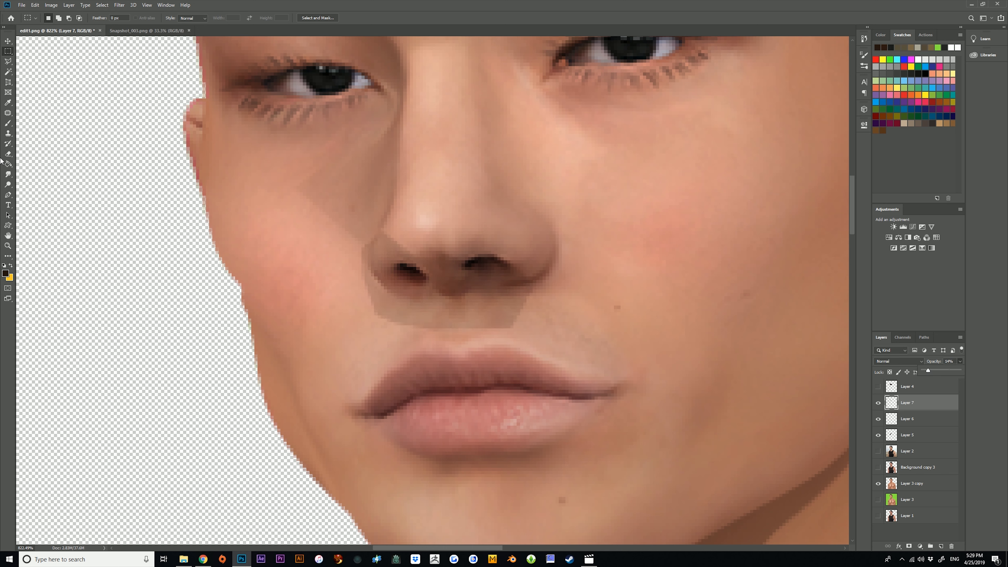
Soften the lower edge of the under-nose shadow with the Eraser and check it on the whole portrait.
left_click(8, 174)
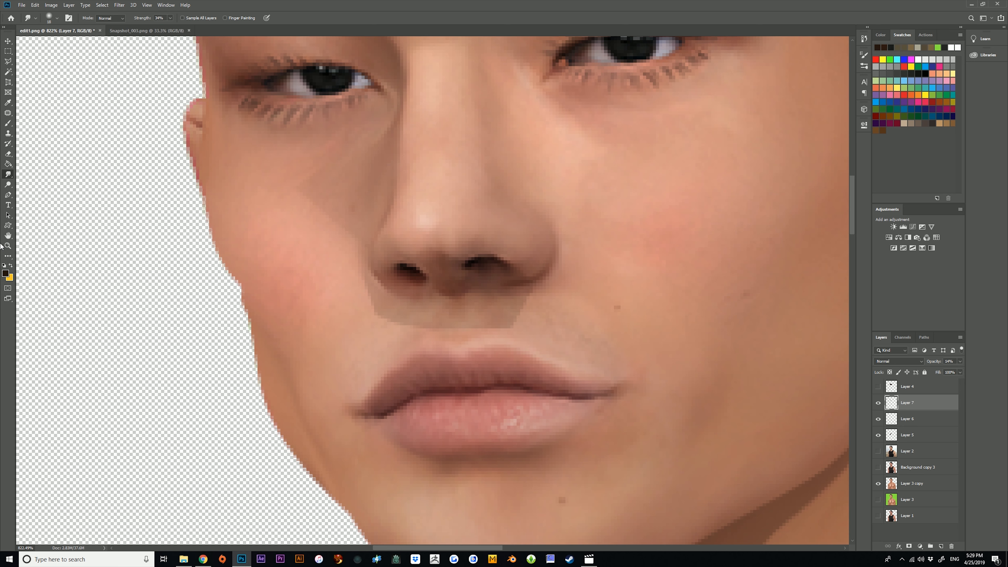
left_click(8, 154)
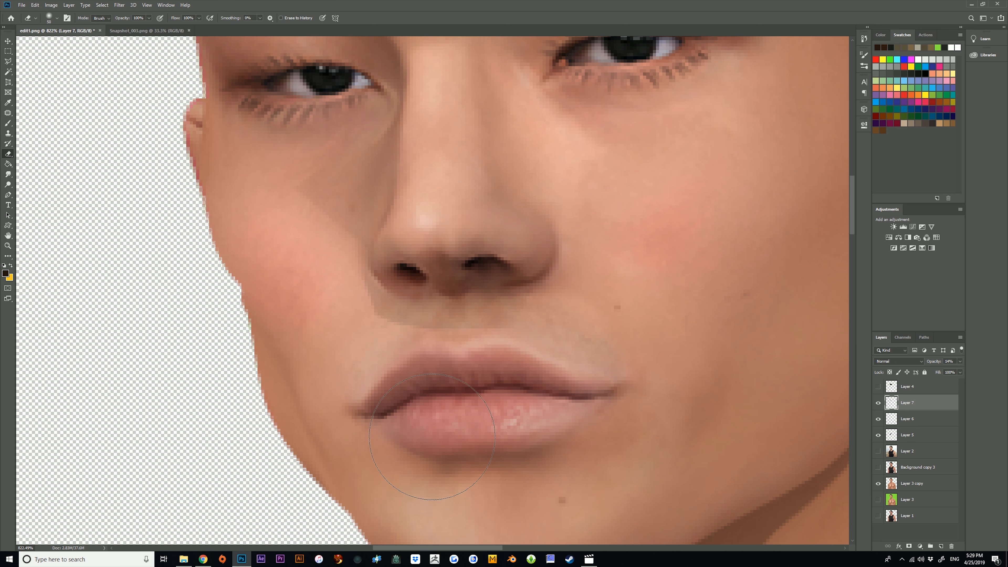
left_click(5, 253)
left_click(8, 247)
left_click_drag(417, 253, 447, 261)
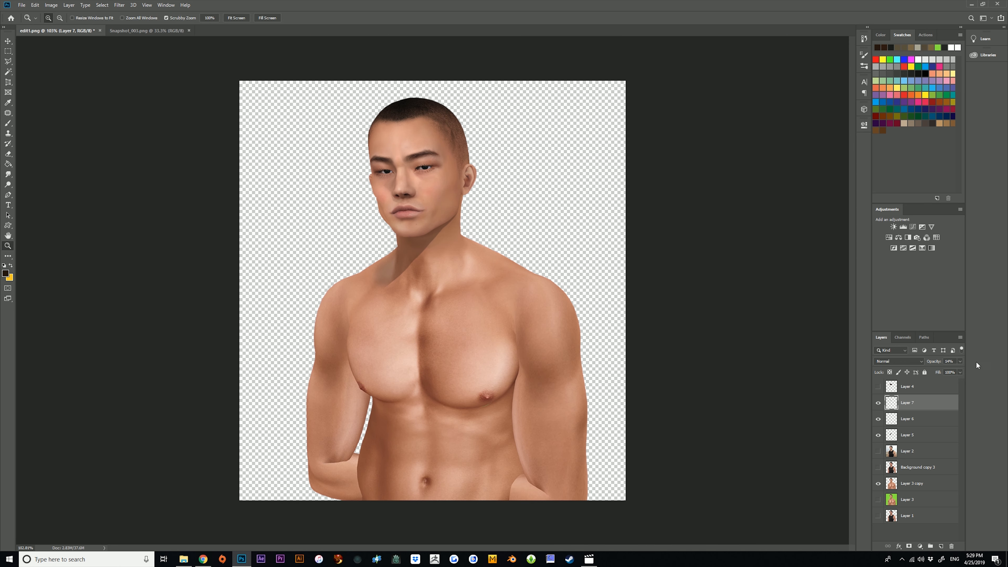
Set the under-nose shadow layer's opacity to 17% and review the whole figure.
left_click_drag(929, 371, 930, 372)
left_click_drag(483, 181, 479, 181)
mouse_move(340, 175)
left_mouse_down()
mouse_move(465, 175)
mouse_move(352, 174)
left_mouse_up()
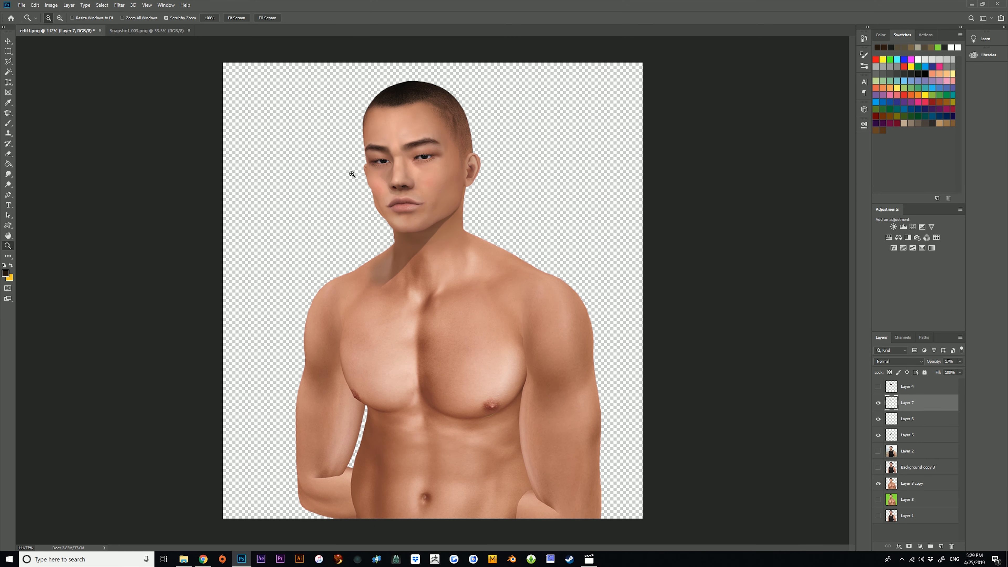
Compare the portrait with and without its shadow layers and against the clothed beach version on Layer 2, restoring the shadows.
left_click(878, 418)
left_click(878, 403)
left_click(878, 451)
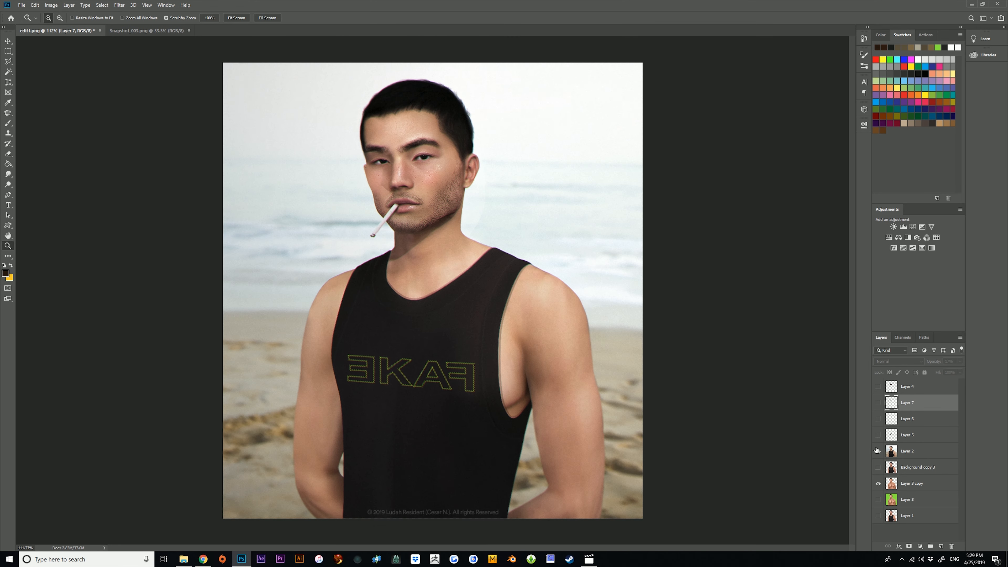
left_click(877, 451)
left_click(878, 450)
left_click(878, 450)
left_click(877, 451)
left_click(878, 450)
left_click(877, 450)
left_click(878, 450)
left_click(878, 435)
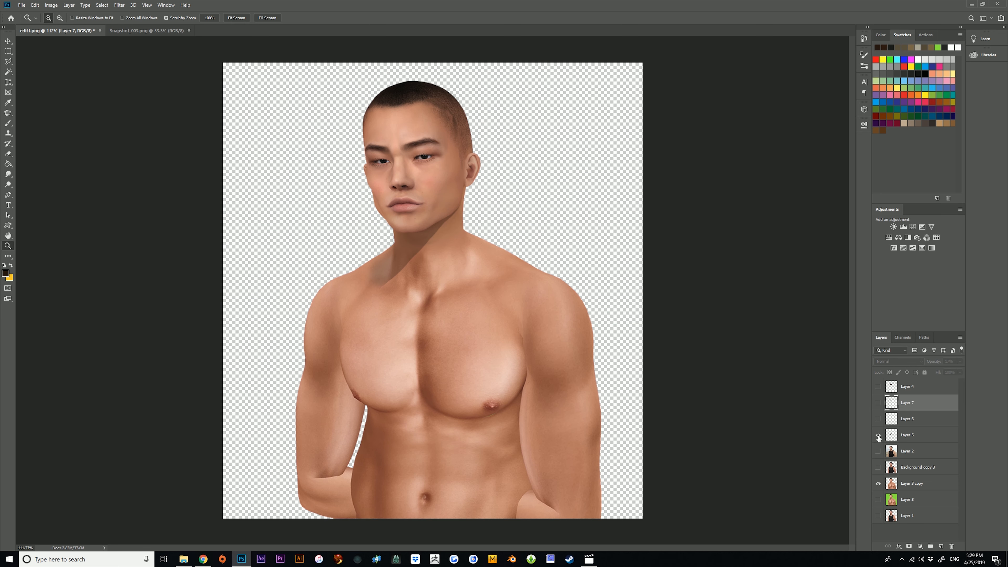
left_click(878, 403)
Examine the neck and jaw shadow up close, switching Layer 5 off and on, and review the whole figure.
mouse_move(415, 145)
left_mouse_down()
mouse_move(476, 147)
mouse_move(399, 147)
left_mouse_up()
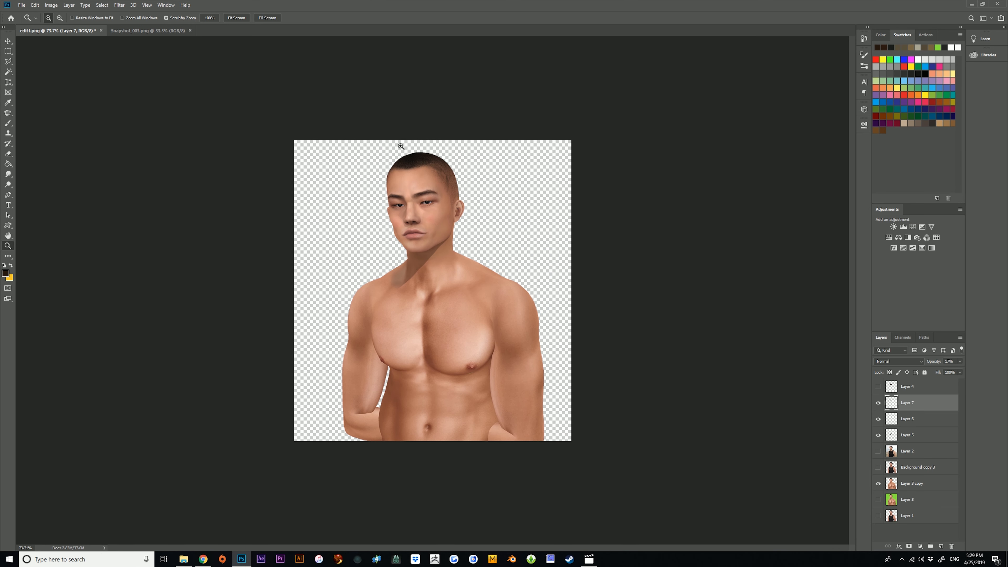
left_click_drag(425, 222, 452, 241)
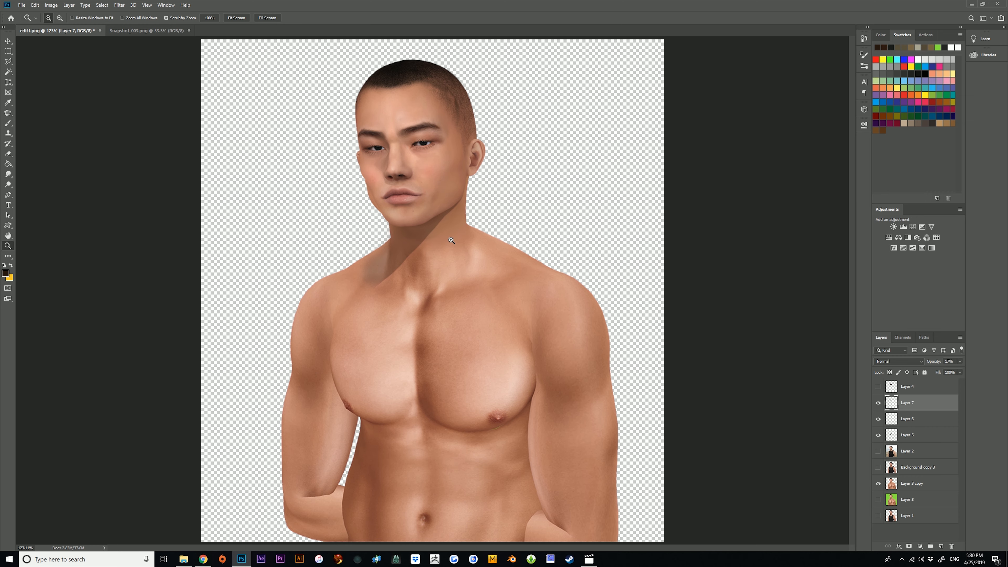
left_click_drag(400, 164, 413, 146)
left_click_drag(373, 303, 393, 313)
left_click(8, 154)
left_click(888, 437)
left_click(879, 436)
left_click(879, 435)
left_click(8, 245)
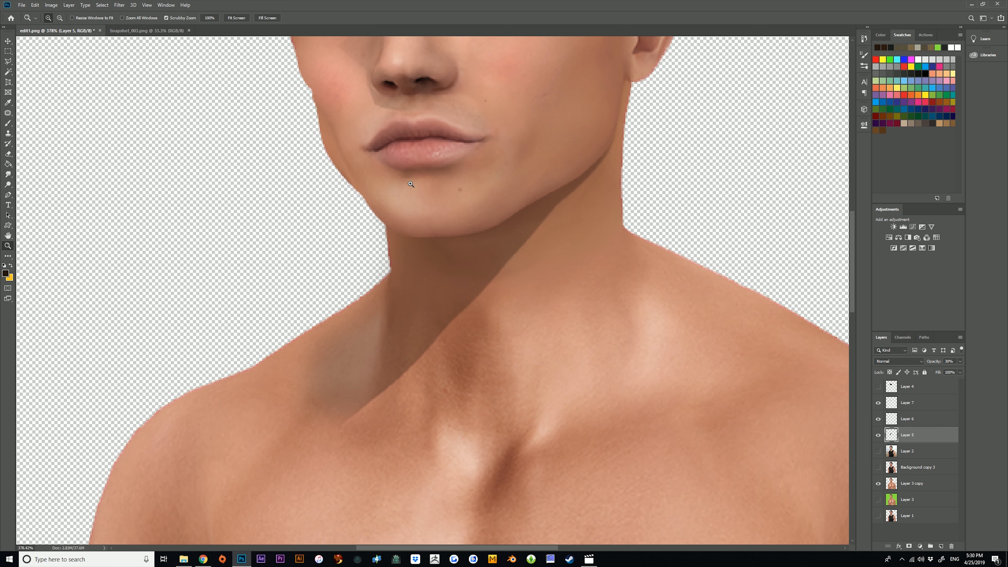
left_click_drag(412, 184, 384, 170)
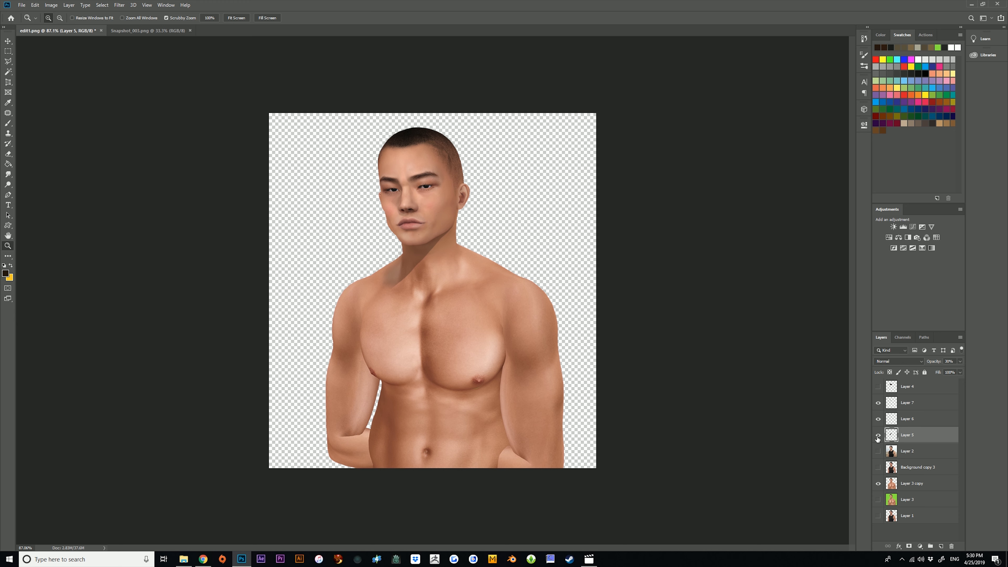
Hide the three shadow layers to examine the clothed reference on Layer 2, and restore the shaded view.
left_click_drag(879, 435, 878, 403)
left_click(879, 451)
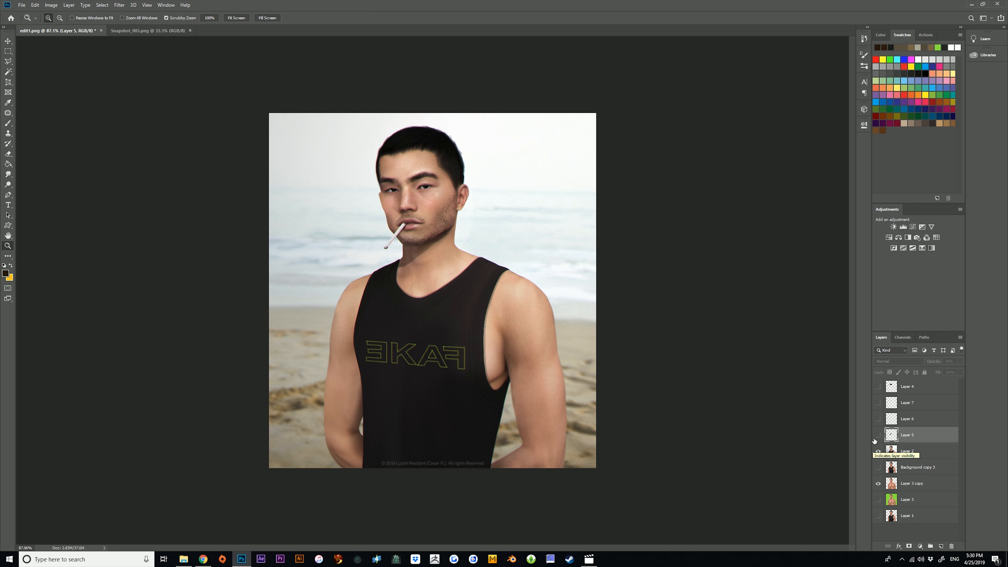
mouse_move(419, 249)
left_mouse_down()
mouse_move(496, 254)
mouse_move(429, 260)
left_mouse_up()
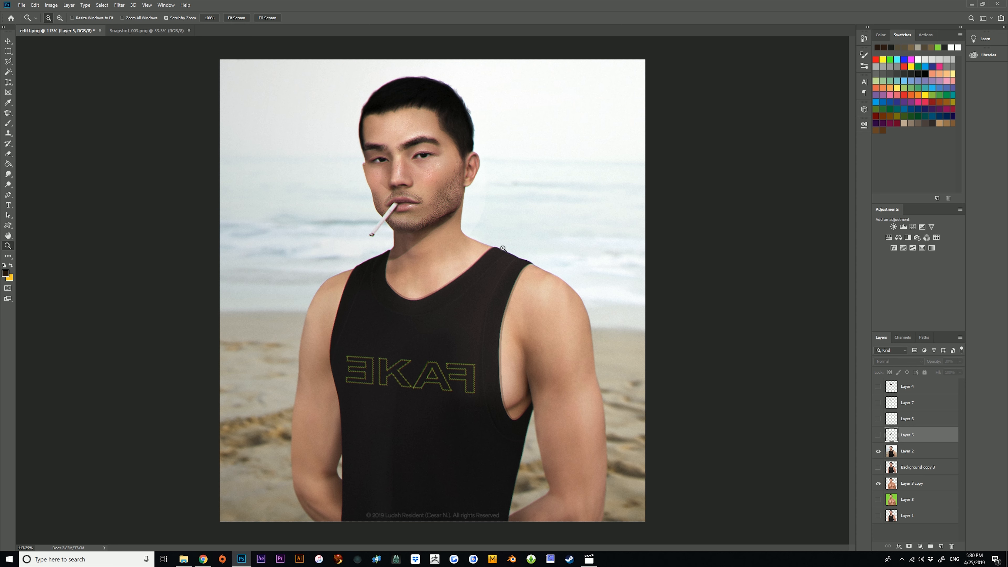
left_click(878, 451)
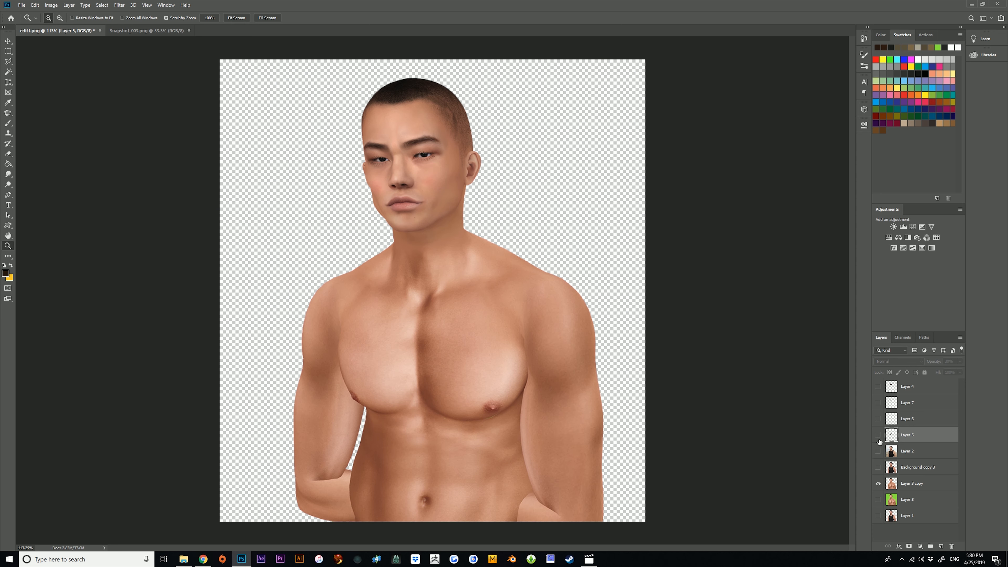
left_click_drag(880, 437, 879, 409)
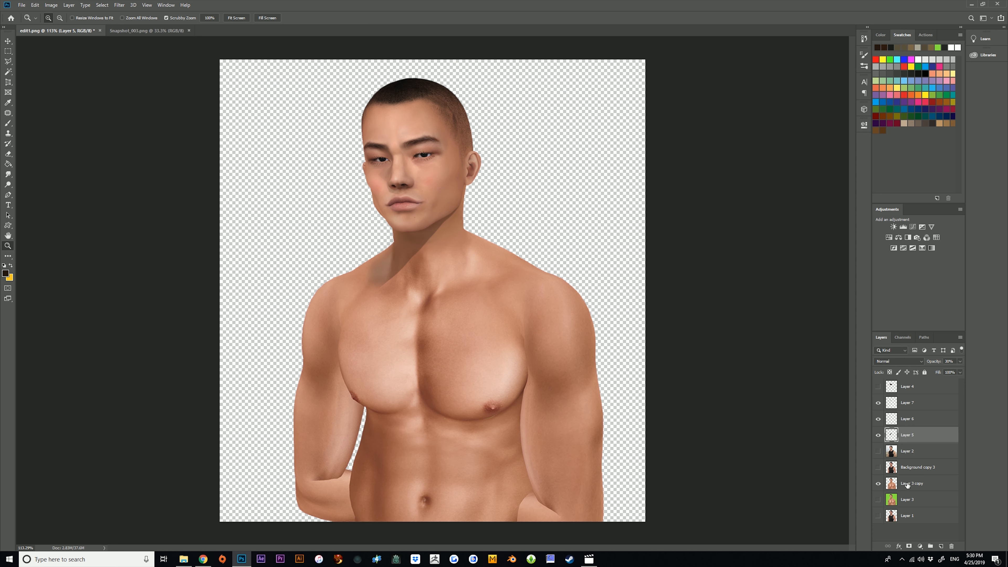
Merge the visible shadow layers with Layer 3 copy and show the green-background Layer 3 beneath it.
right_click(909, 485)
left_click(926, 392)
left_click(879, 451)
Compare the shaded Layer 3 copy with the unshaded Layer 3, and inspect the cast shadows at several magnifications.
left_click(880, 438)
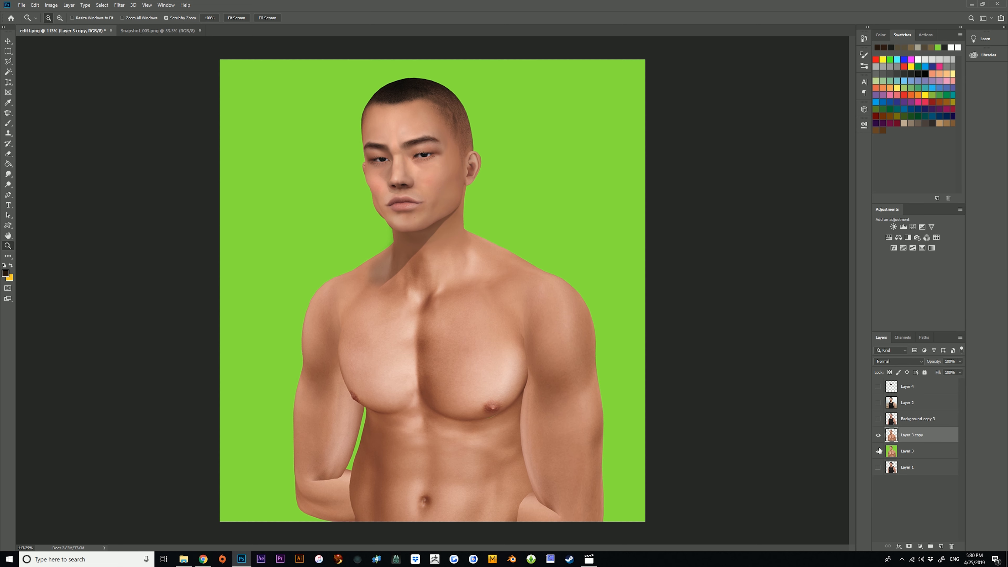
left_click(880, 438)
left_click(880, 438)
left_click(879, 438)
left_click(879, 438)
left_click(879, 438)
left_click(880, 438)
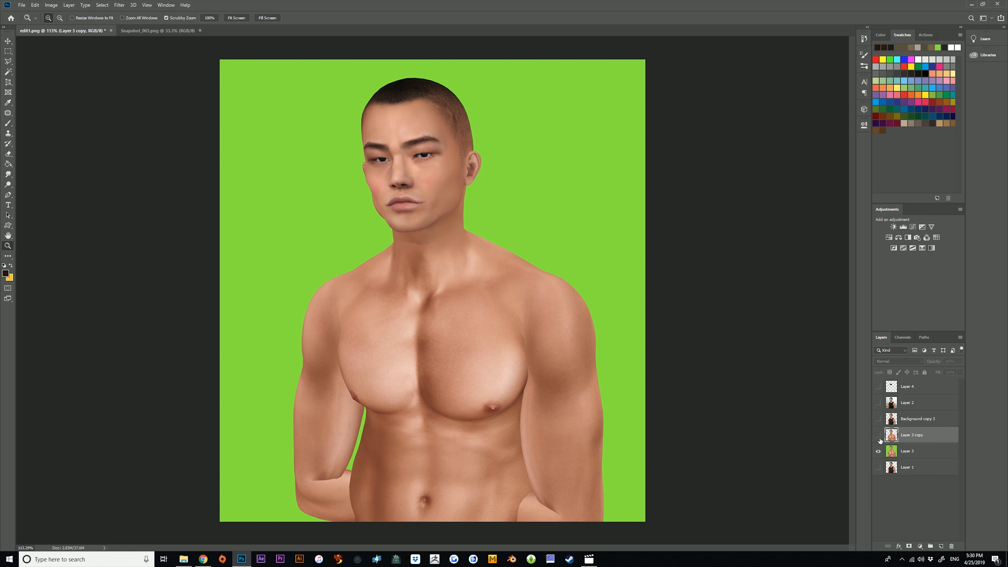
left_click(879, 437)
left_click(879, 437)
left_click(879, 437)
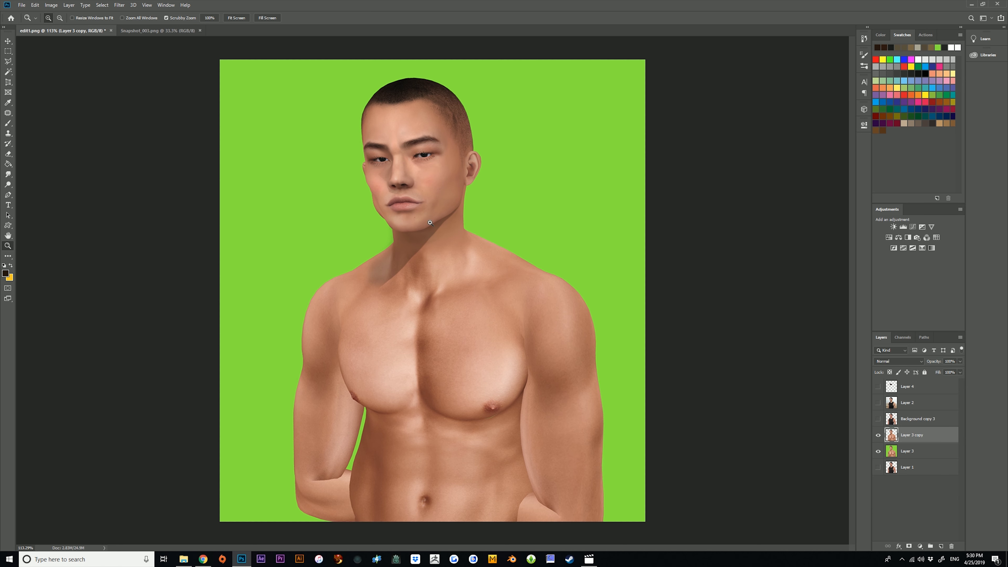
left_click(879, 436)
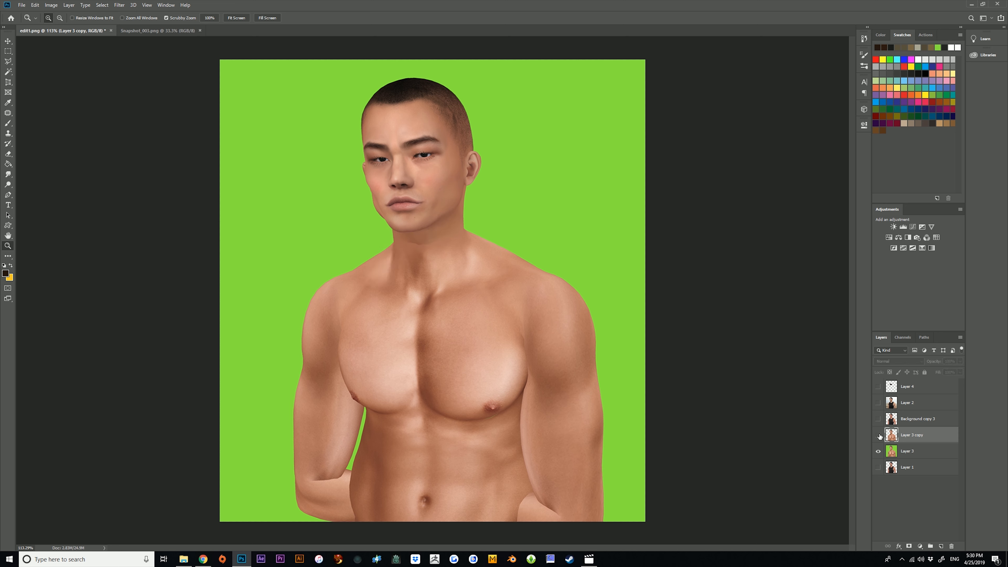
left_click(879, 436)
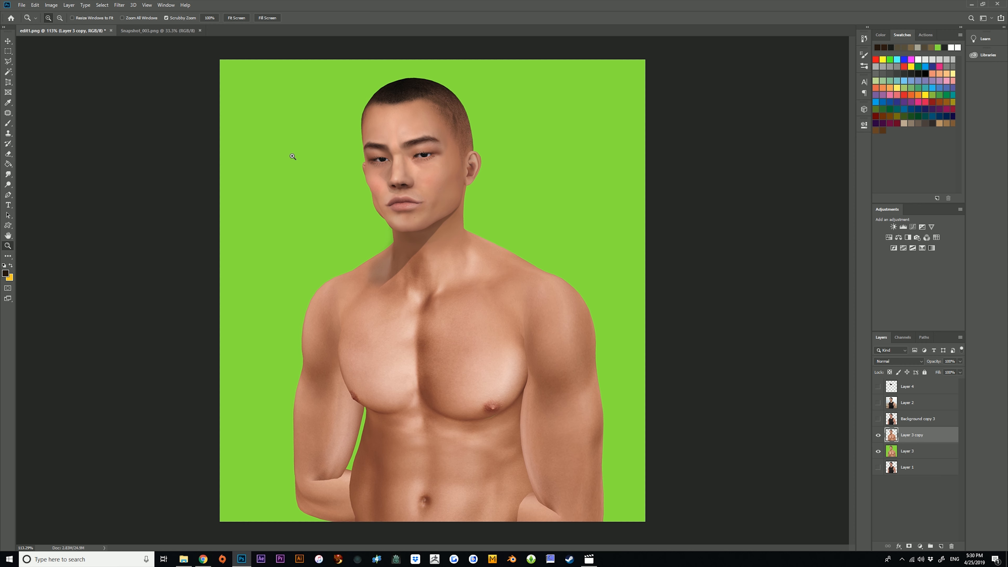
left_click_drag(471, 305, 422, 249)
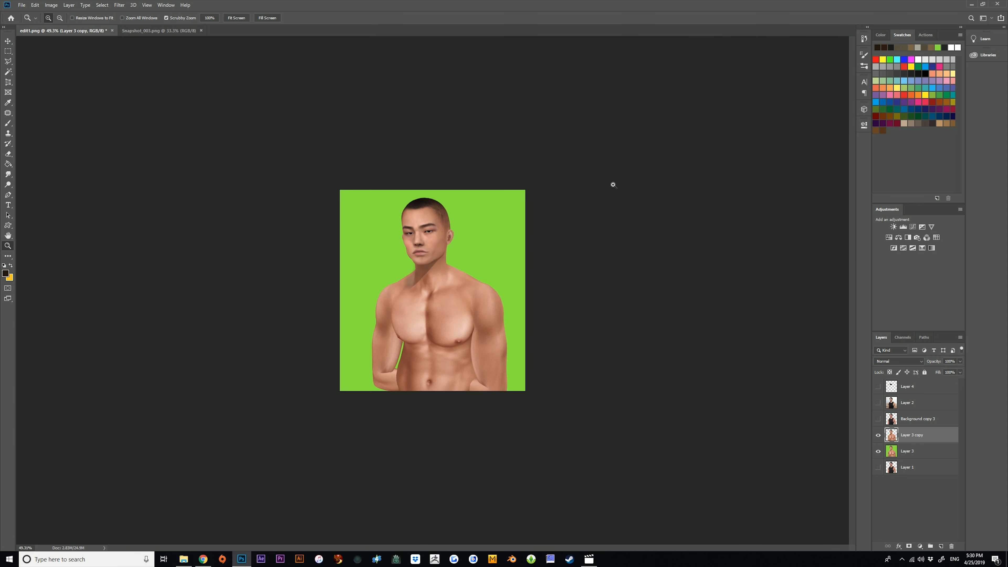
left_click_drag(609, 202, 615, 207)
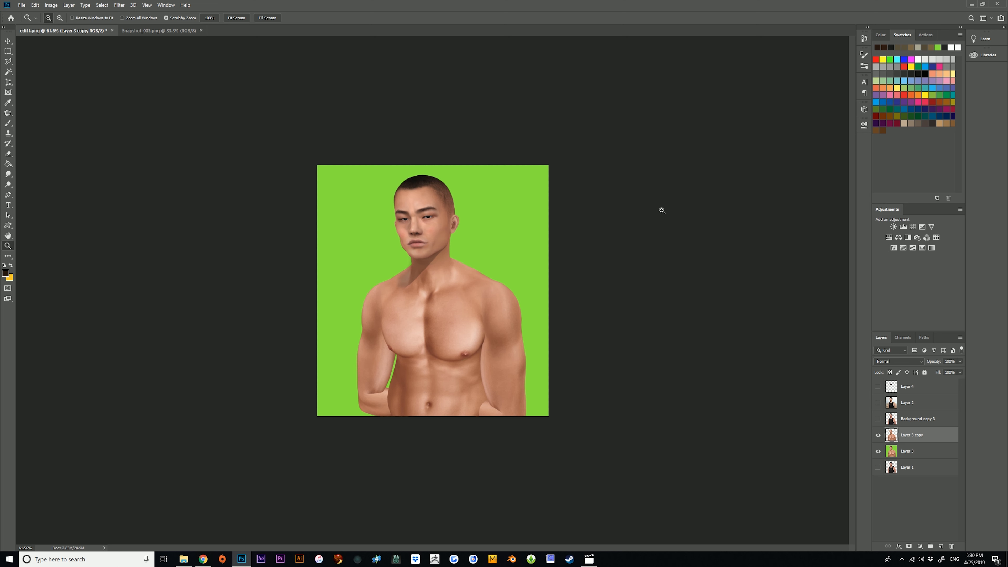
left_click_drag(450, 350, 467, 332)
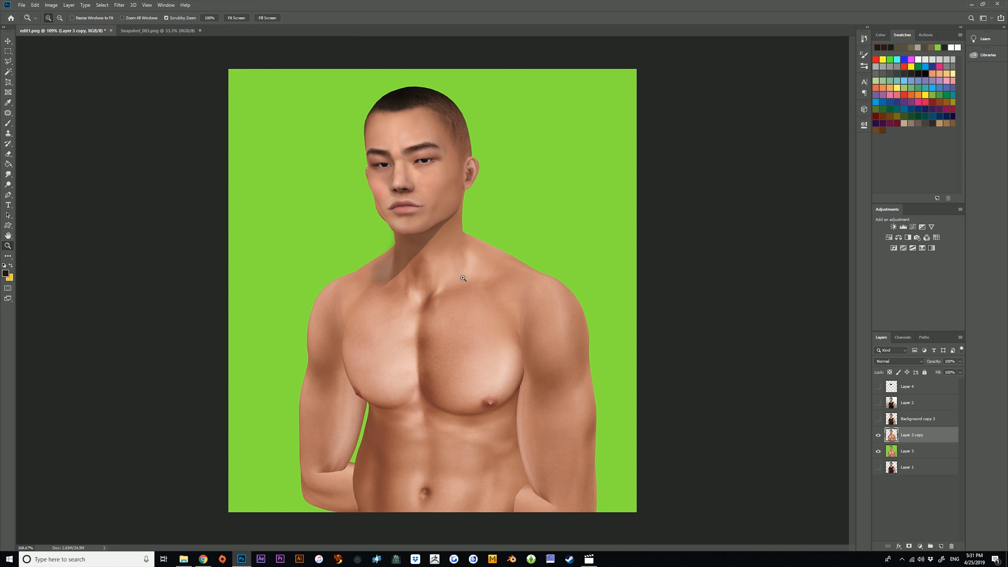
left_click_drag(433, 217, 439, 186)
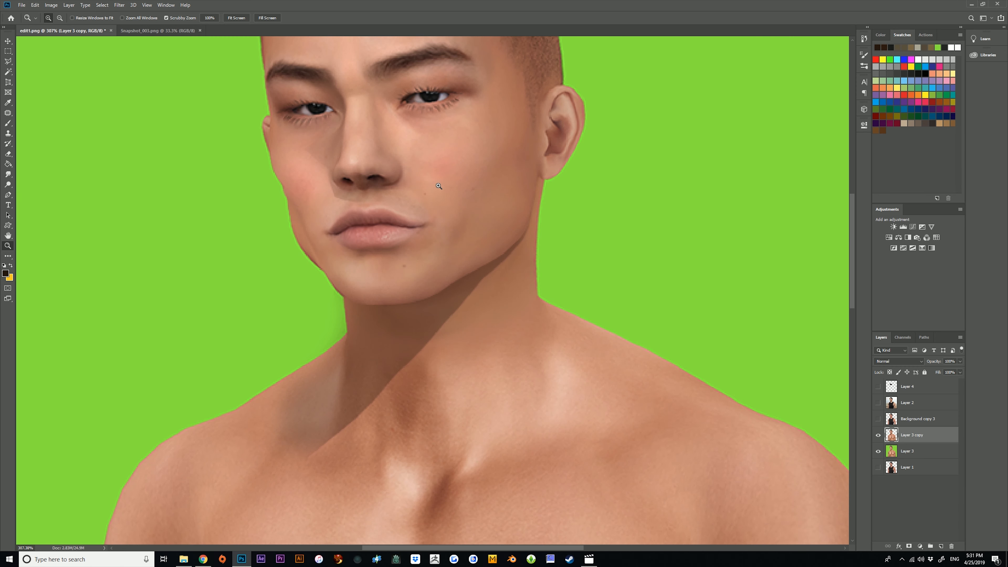